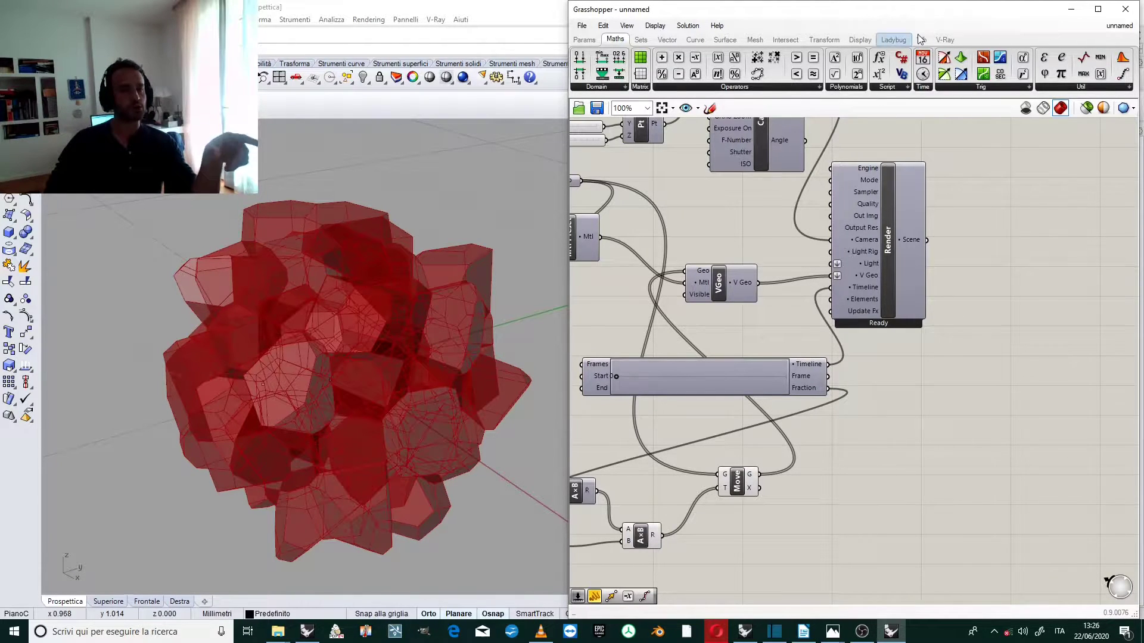
# Drag a V-Ray Timeline component from the V-Ray Render group onto the canvas below VGeo and Render
pyautogui.moveTo(939, 44)
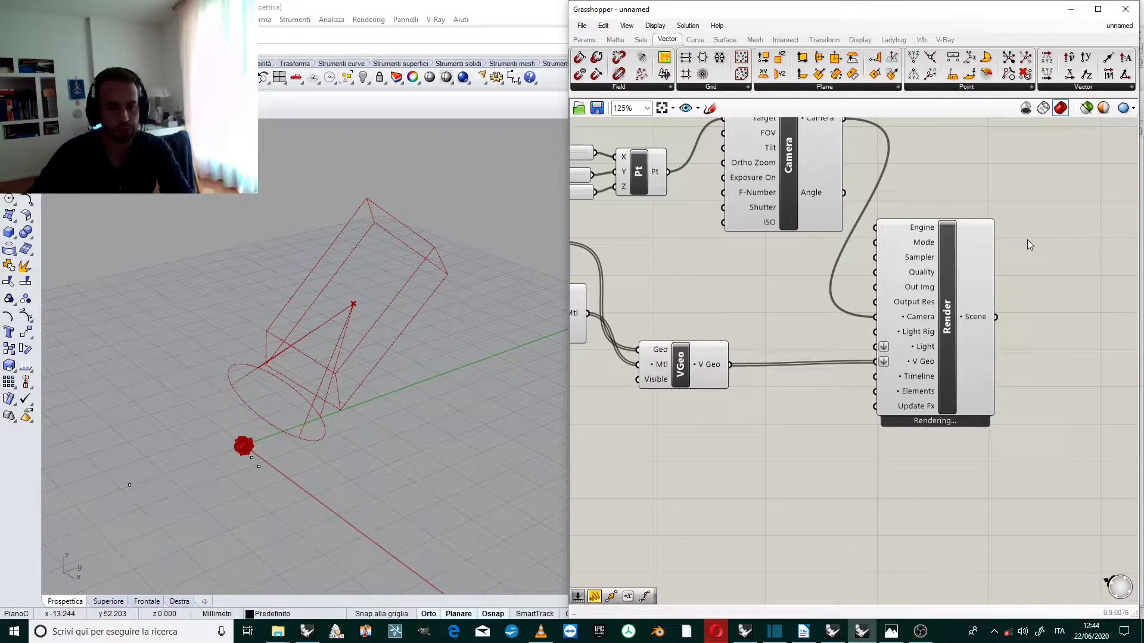
pyautogui.scroll(-2, 1000, 214)
pyautogui.scroll(2, 988, 249)
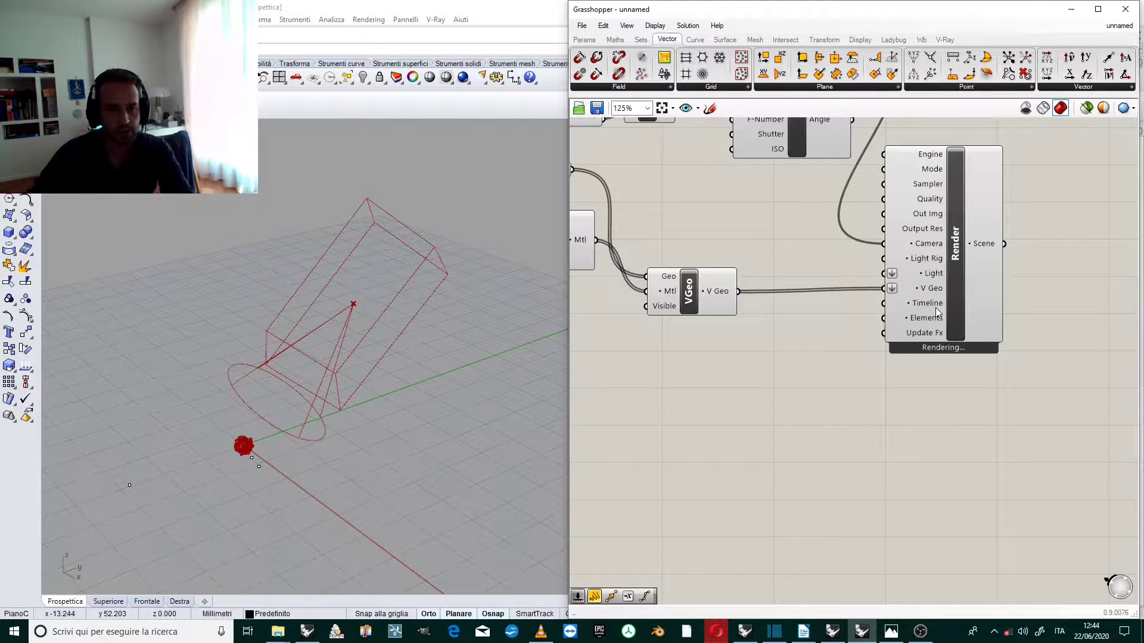
pyautogui.click(944, 39)
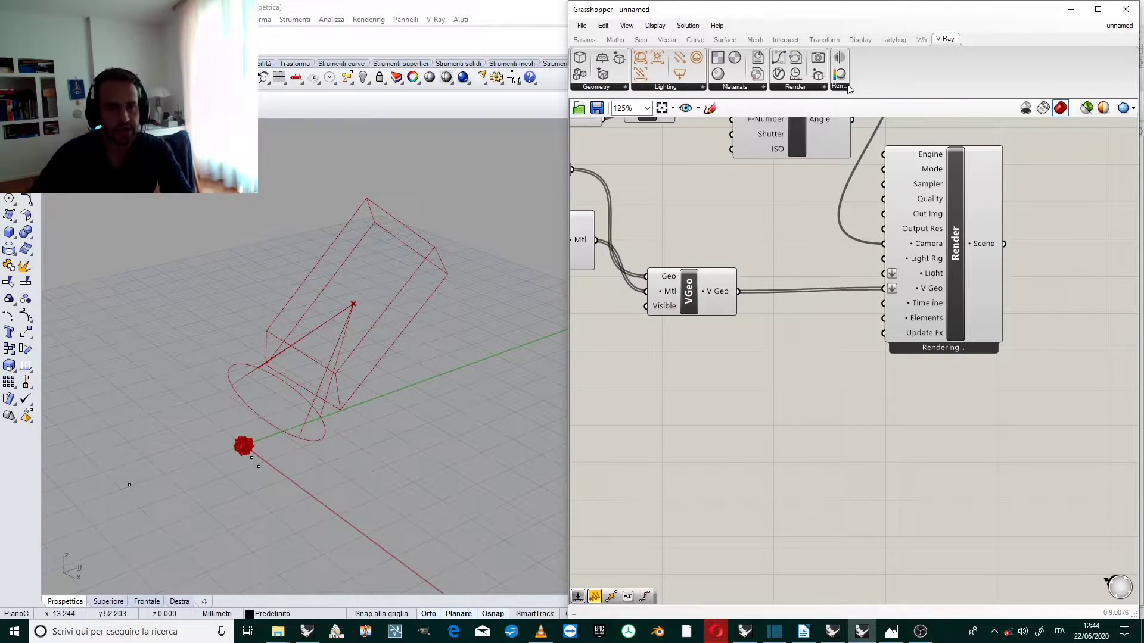
pyautogui.click(782, 88)
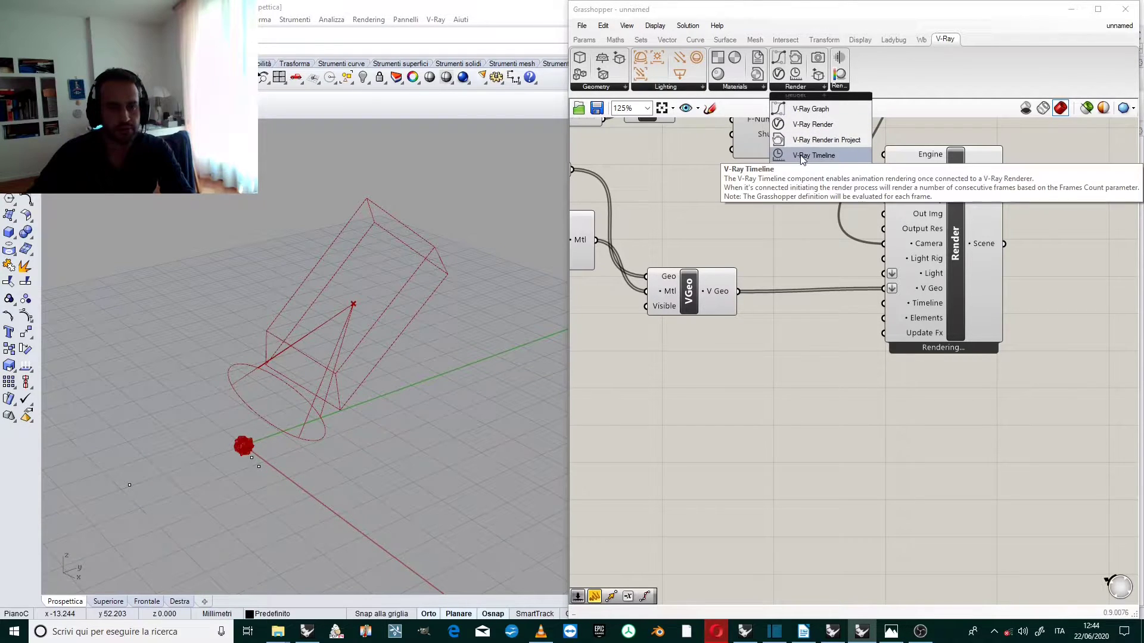
pyautogui.moveTo(801, 155); pyautogui.dragTo(770, 417)
pyautogui.scroll(2, 792, 414)
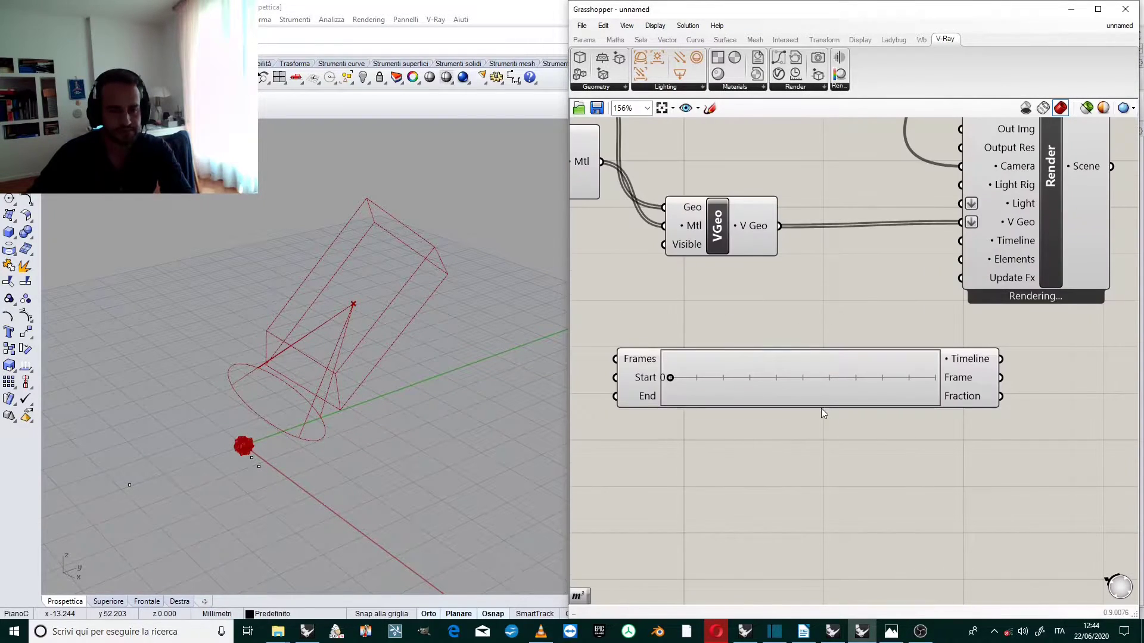
pyautogui.scroll(-5, 916, 380)
pyautogui.scroll(3, 828, 387)
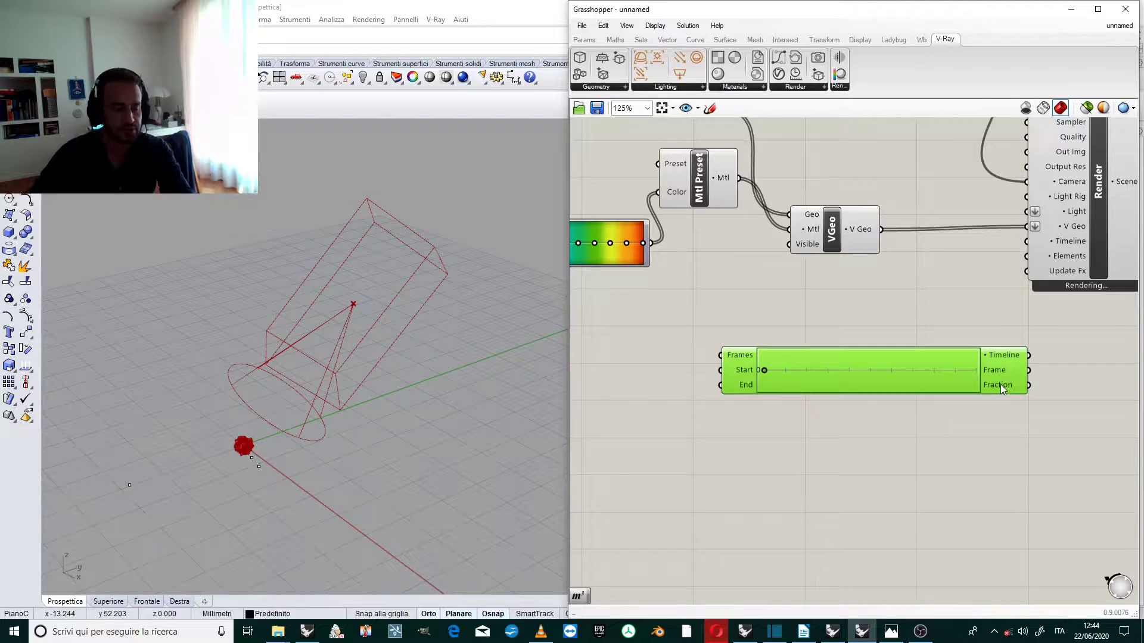
# Look over the Timeline slider's right-click options without changing anything
pyautogui.scroll(-2, 903, 321)
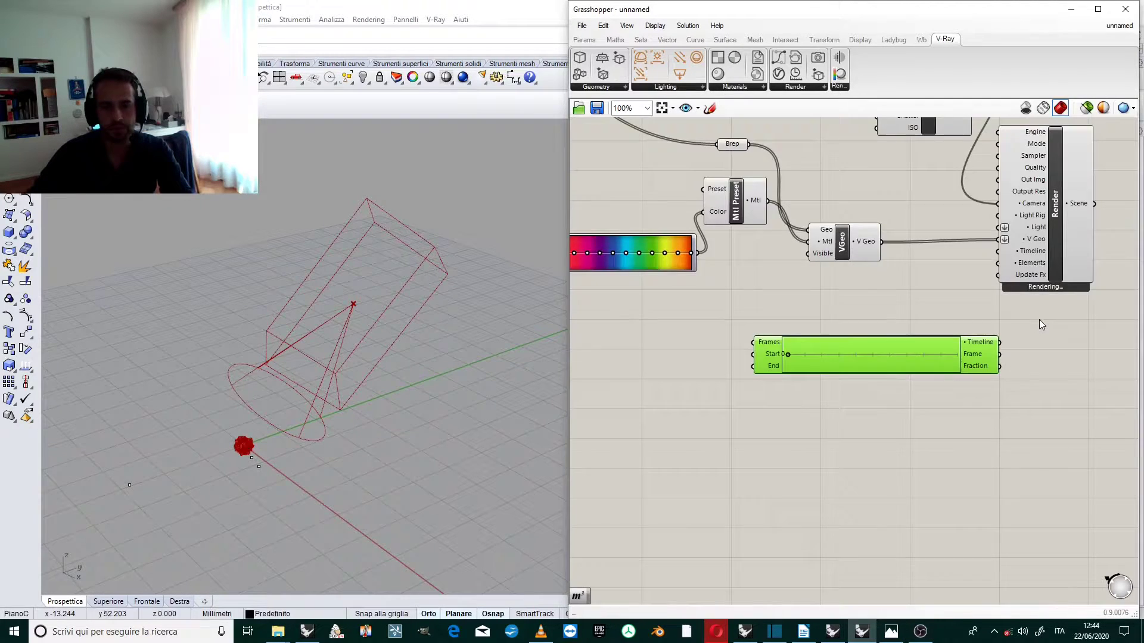
pyautogui.scroll(3, 1042, 323)
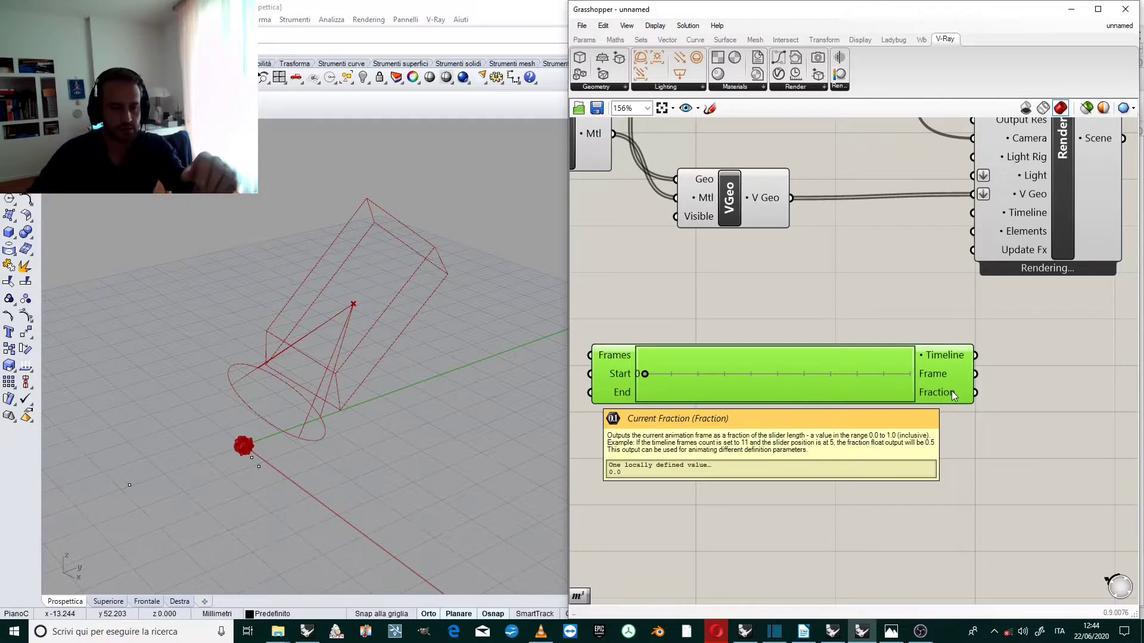
pyautogui.rightClick(857, 369)
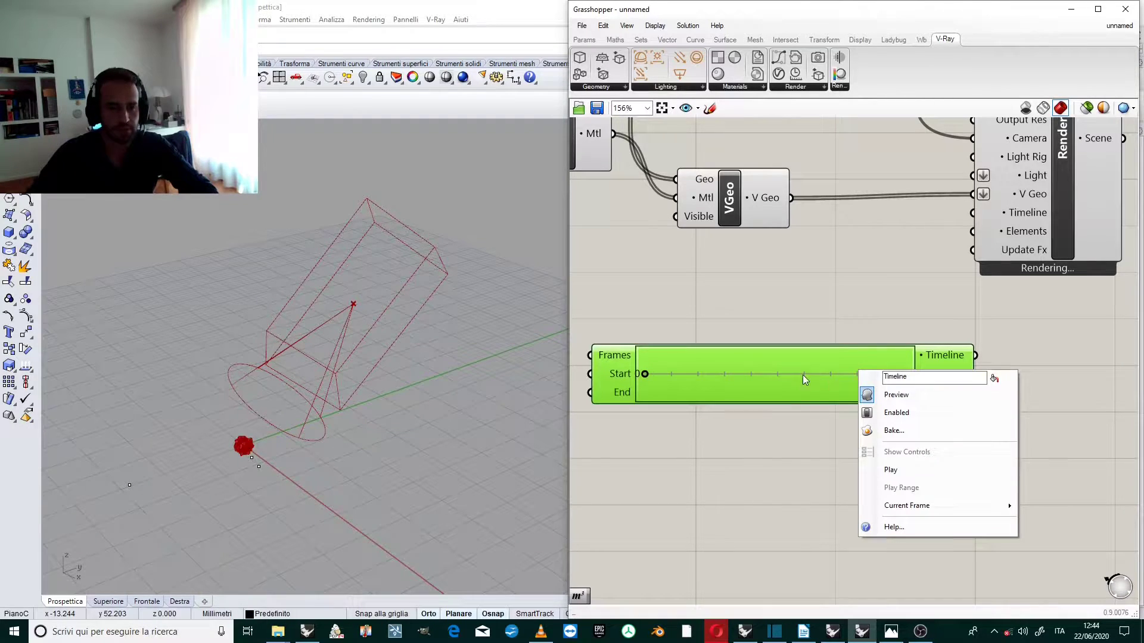
pyautogui.click(777, 374)
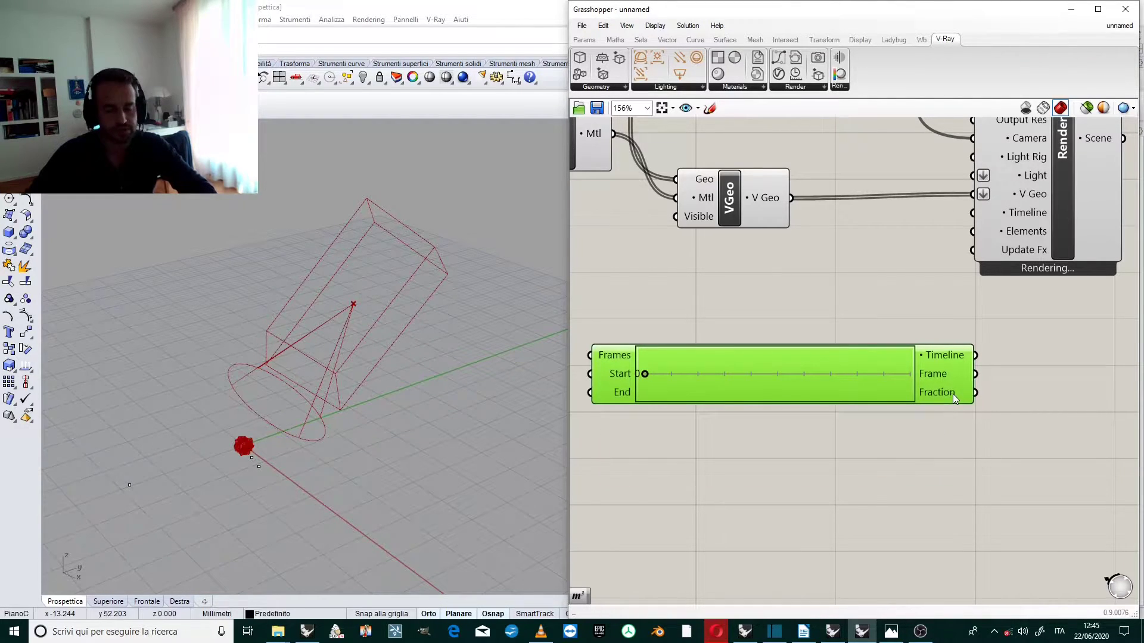
# Nudge the Timeline component slightly up and to the left
pyautogui.scroll(-1, 893, 329)
pyautogui.scroll(1, 868, 332)
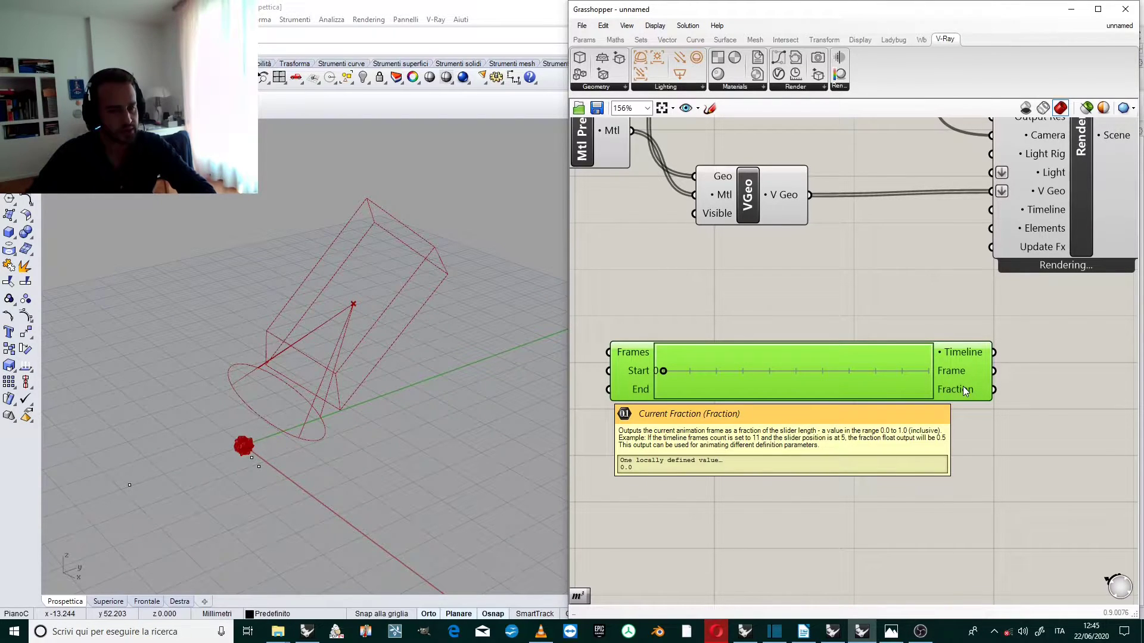
pyautogui.click(1010, 309)
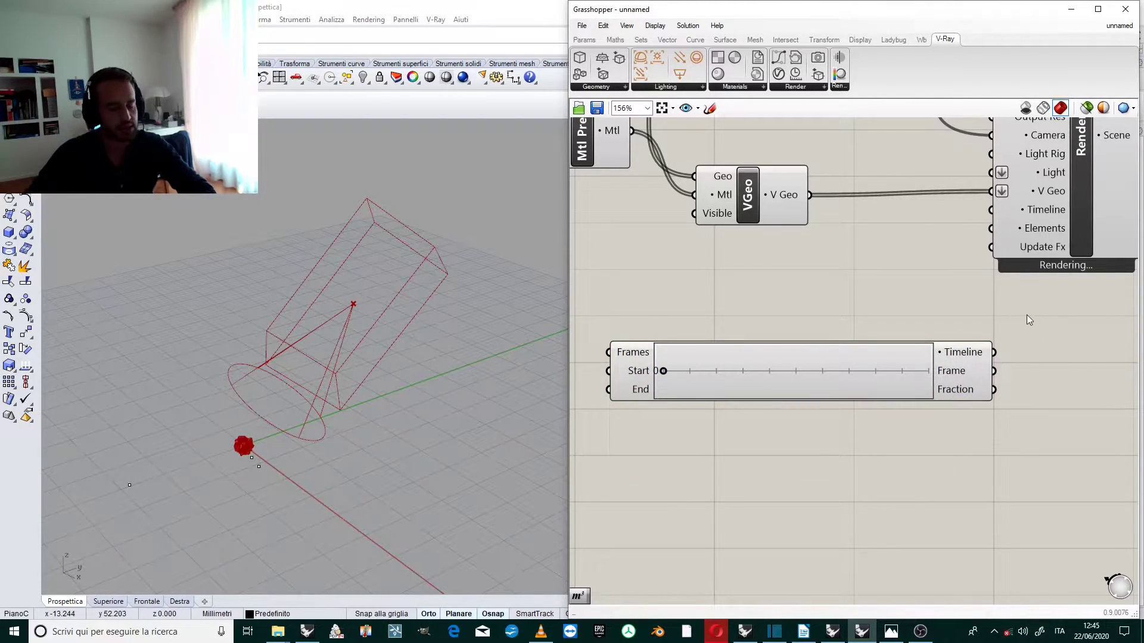
pyautogui.scroll(-2, 1027, 315)
pyautogui.click(860, 361)
pyautogui.moveTo(861, 362); pyautogui.dragTo(846, 350)
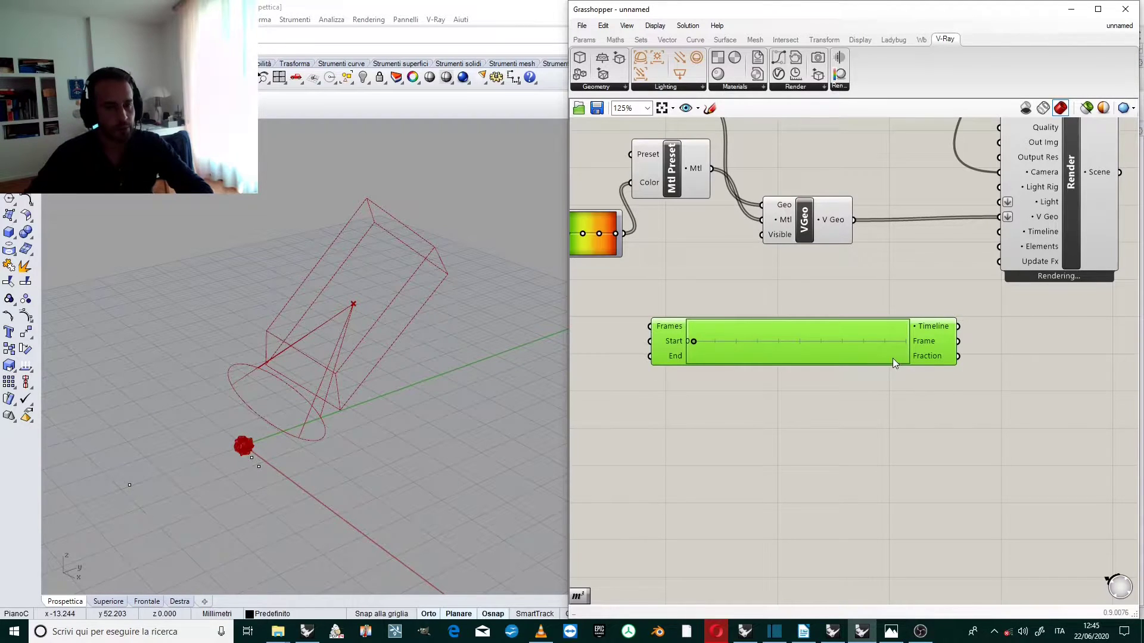
pyautogui.scroll(-3, 920, 355)
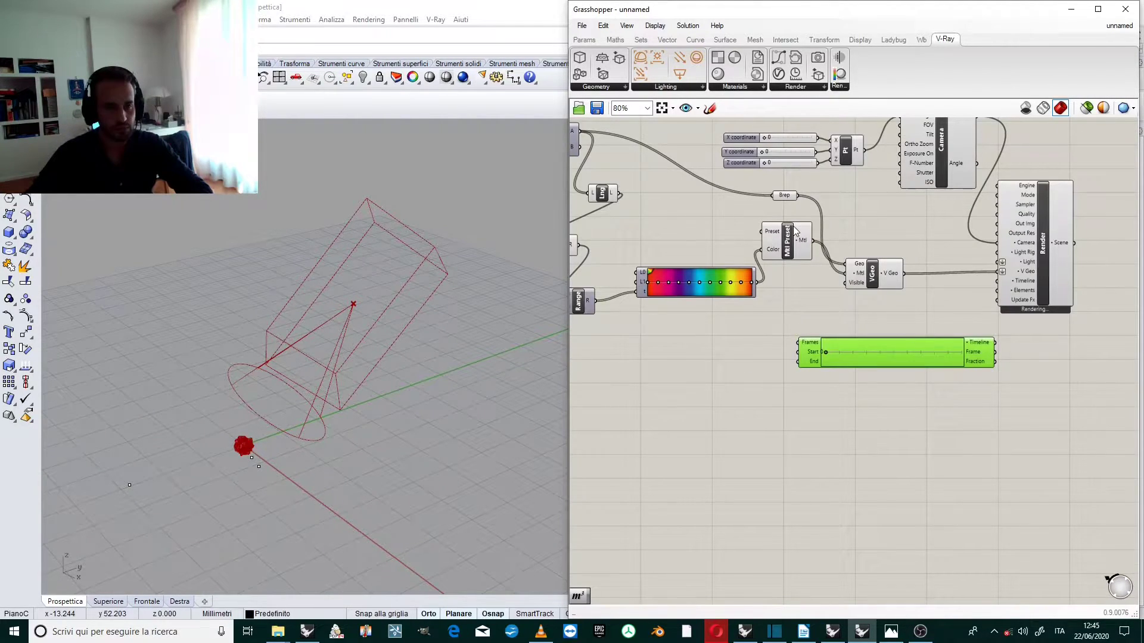
pyautogui.scroll(3, 797, 231)
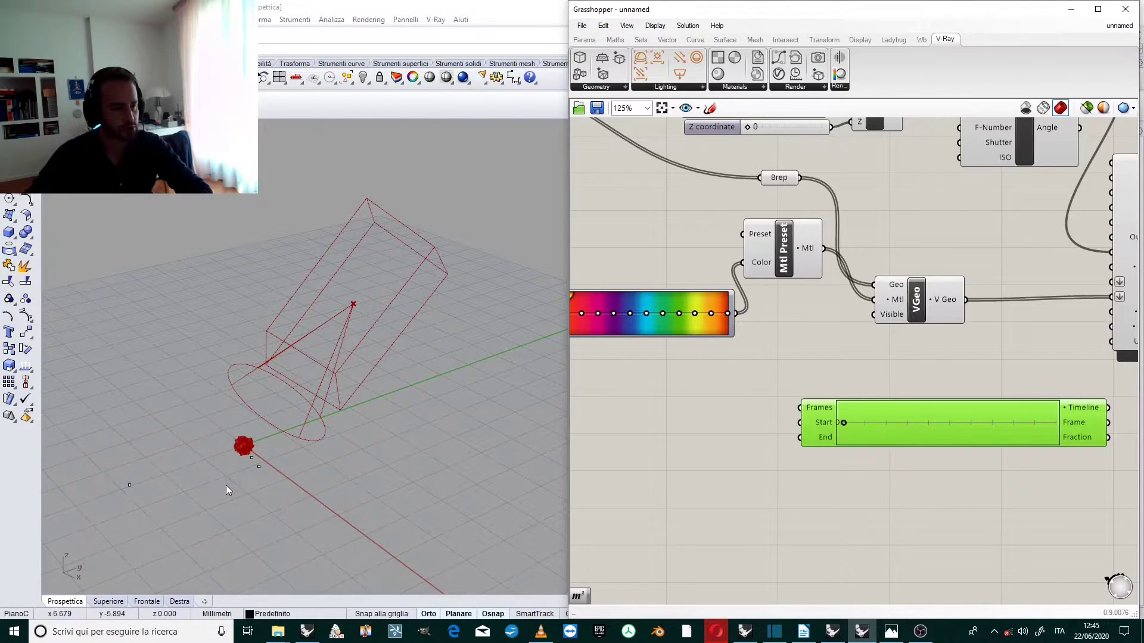
pyautogui.scroll(5, 227, 485)
pyautogui.scroll(3, 316, 391)
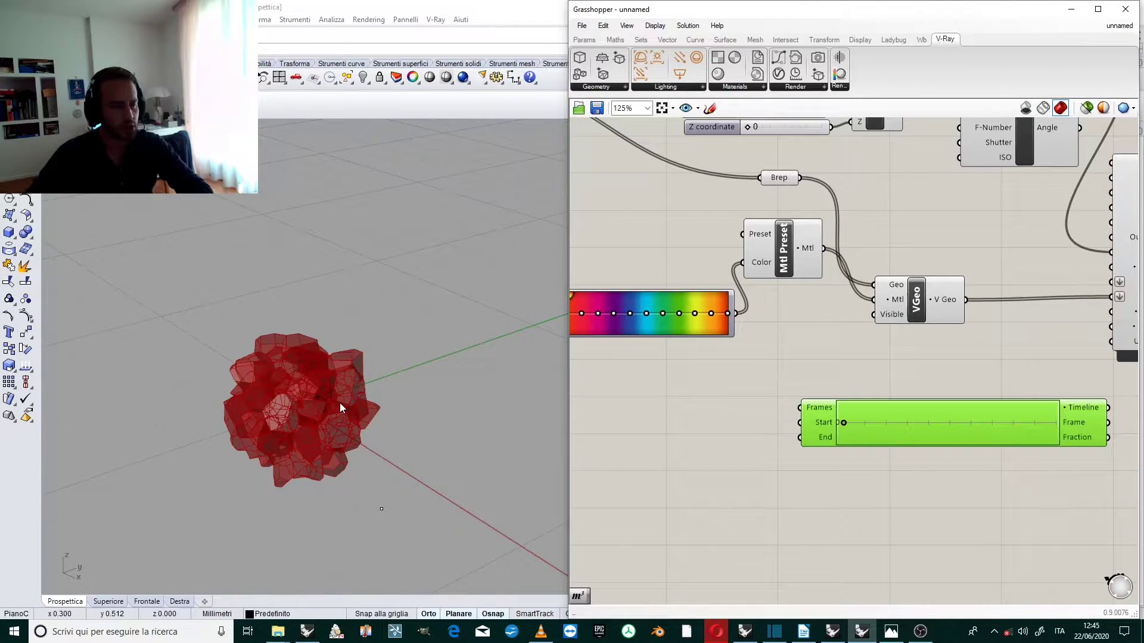
pyautogui.scroll(-3, 1025, 230)
pyautogui.scroll(3, 780, 322)
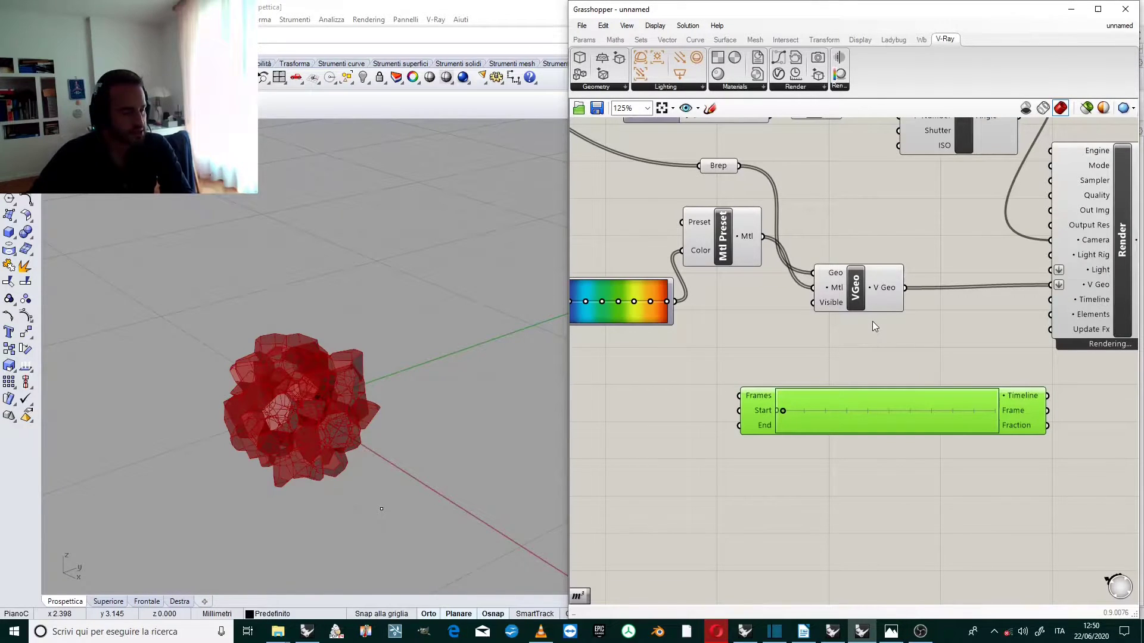
pyautogui.scroll(-2, 832, 365)
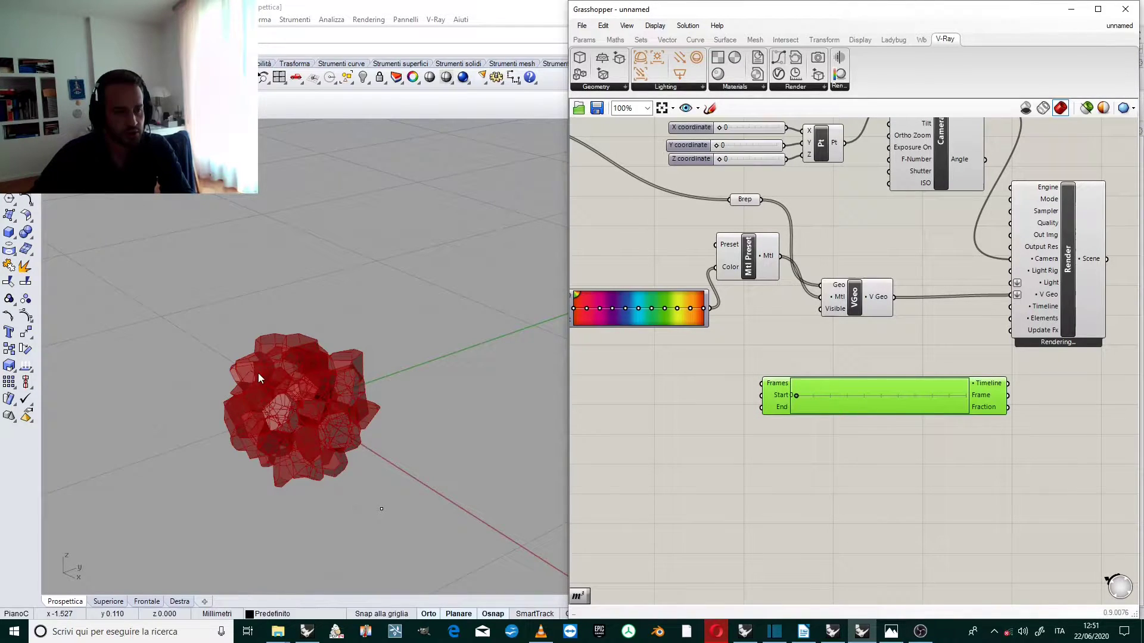
pyautogui.scroll(2, 281, 420)
pyautogui.scroll(1, 275, 431)
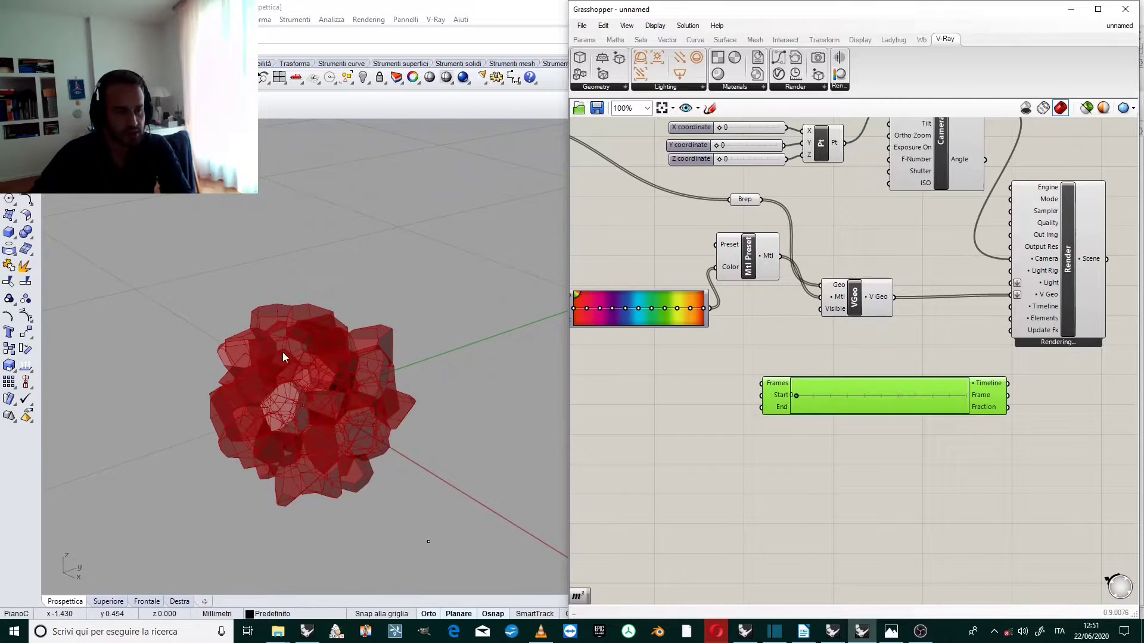
pyautogui.click(685, 391)
pyautogui.scroll(-2, 776, 392)
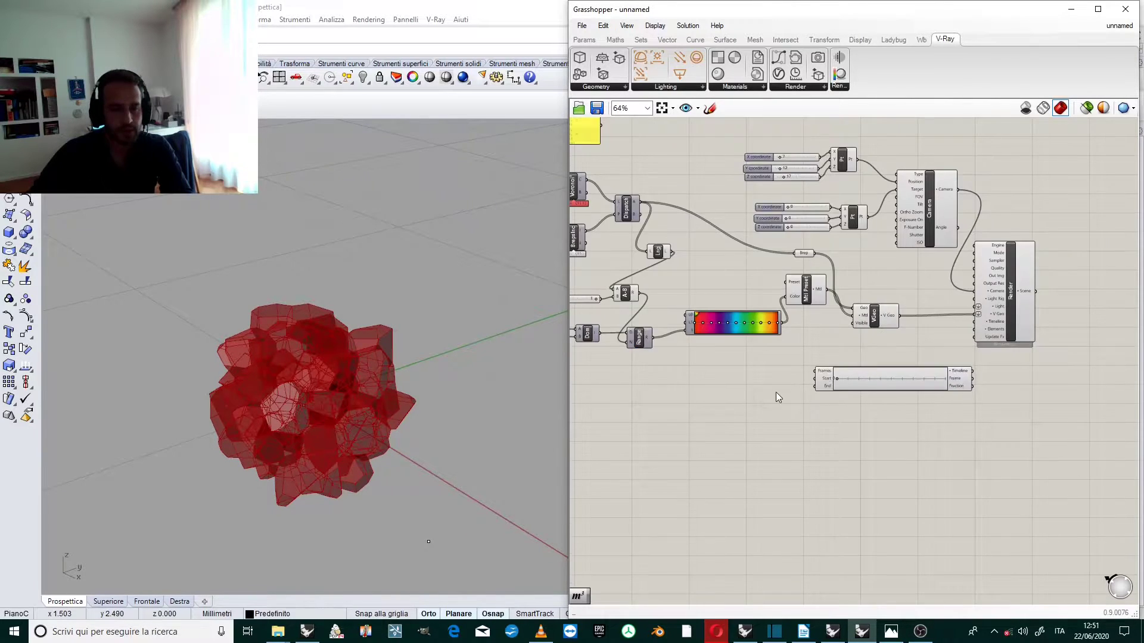
pyautogui.scroll(3, 752, 390)
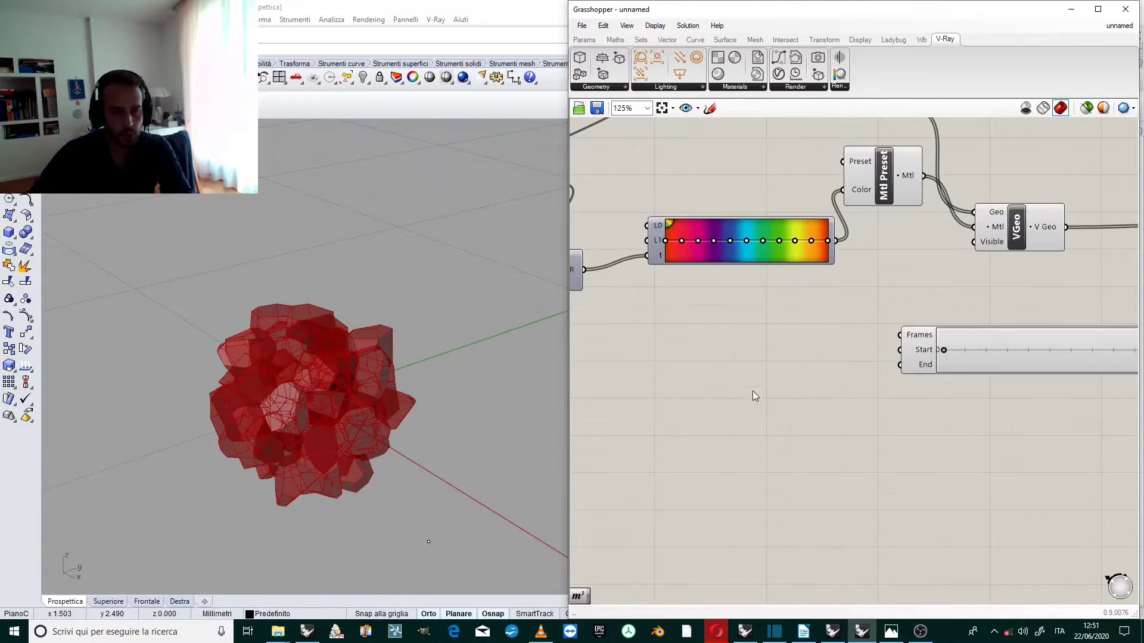
pyautogui.click(663, 43)
pyautogui.click(1099, 87)
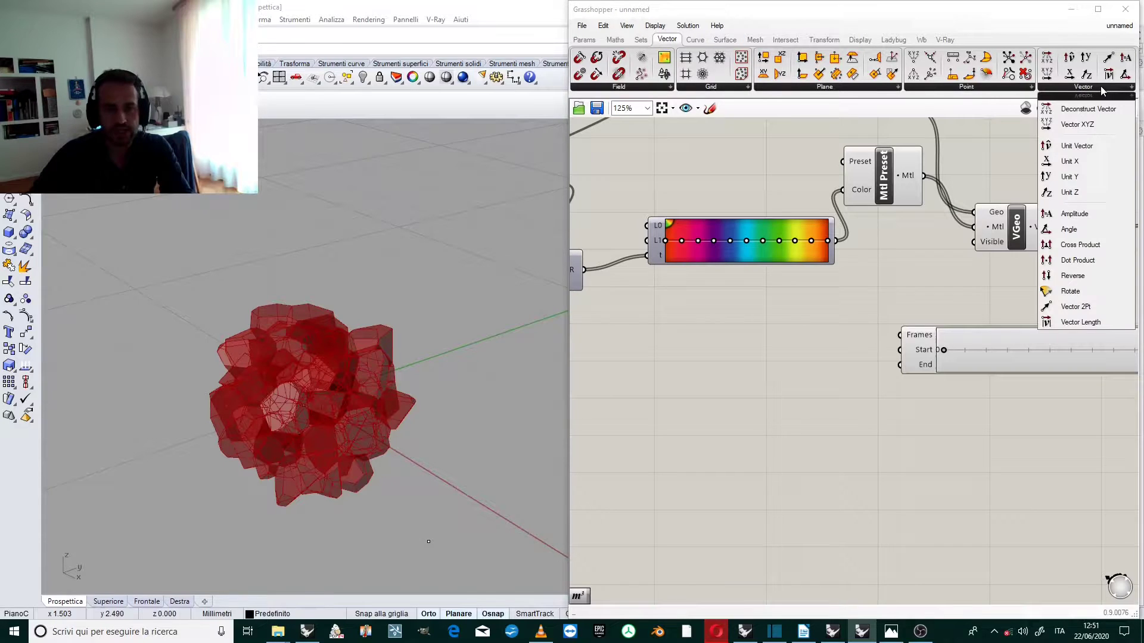
pyautogui.moveTo(1075, 306); pyautogui.dragTo(762, 366)
pyautogui.scroll(3, 748, 362)
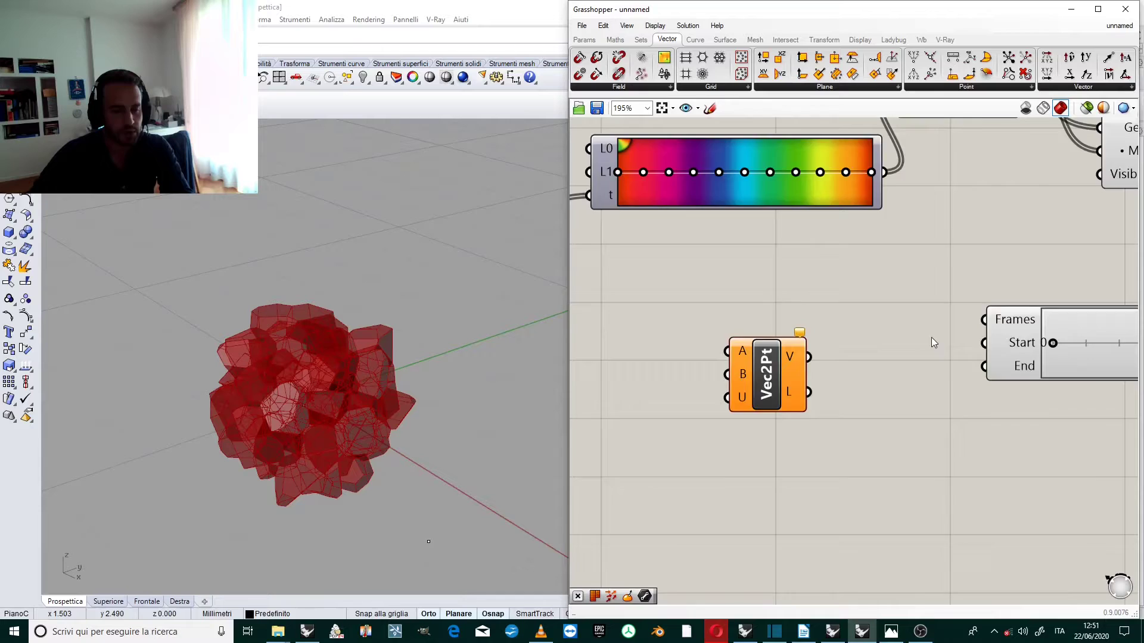
pyautogui.scroll(-5, 931, 342)
pyautogui.scroll(4, 702, 222)
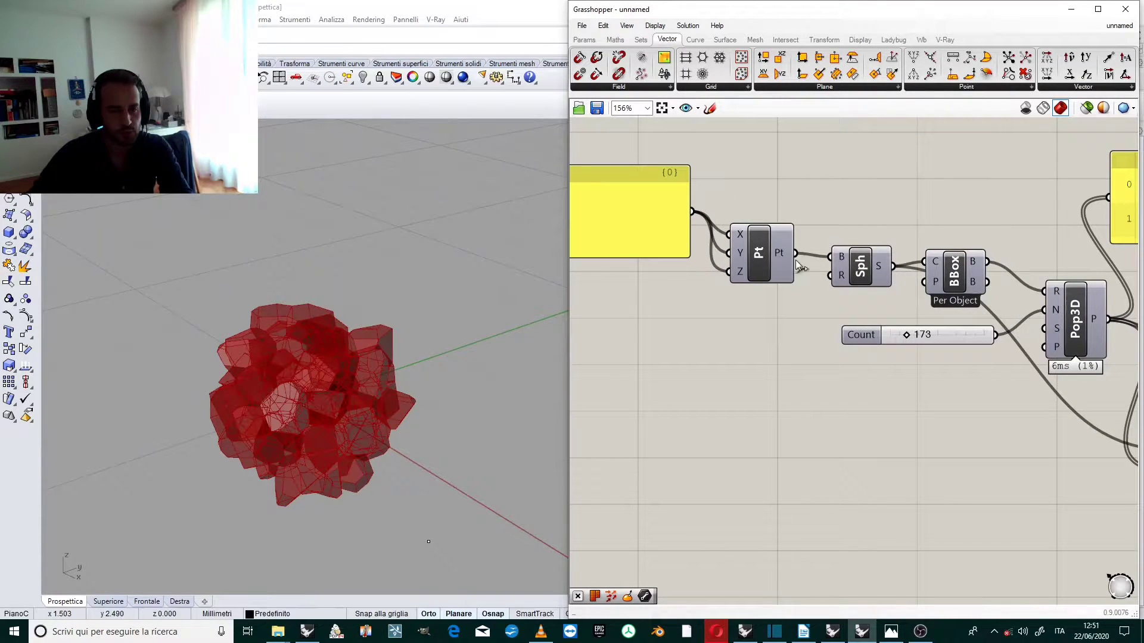
pyautogui.moveTo(796, 253); pyautogui.dragTo(756, 310)
pyautogui.scroll(-5, 801, 263)
pyautogui.scroll(4, 862, 304)
pyautogui.scroll(-5, 756, 309)
pyautogui.scroll(3, 745, 272)
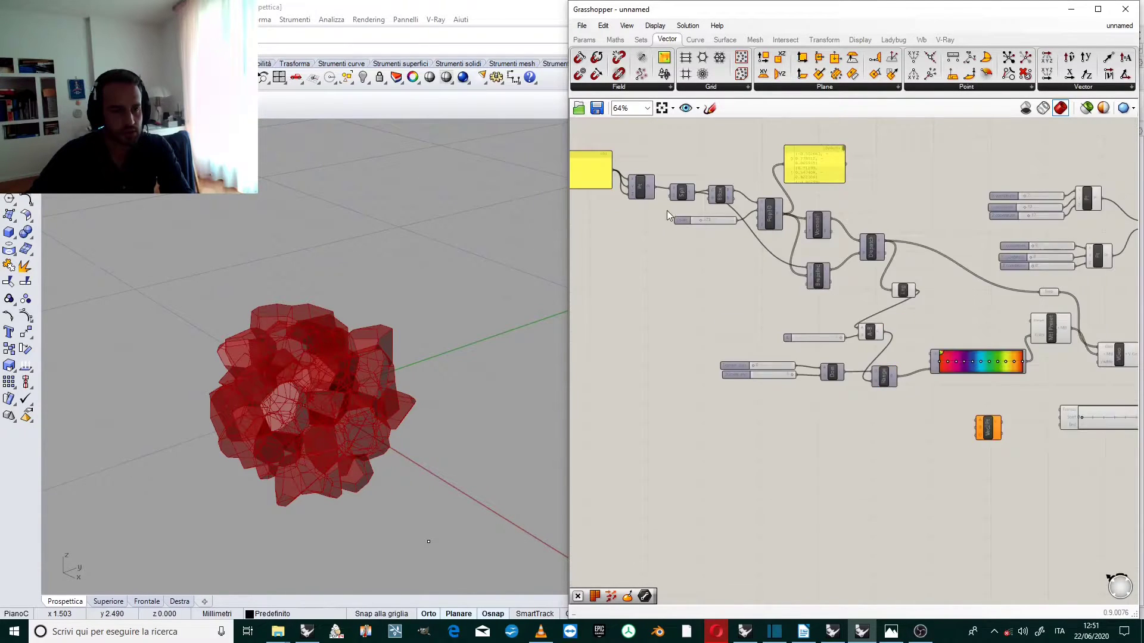
pyautogui.scroll(3, 661, 202)
pyautogui.scroll(-2, 915, 380)
pyautogui.scroll(3, 915, 380)
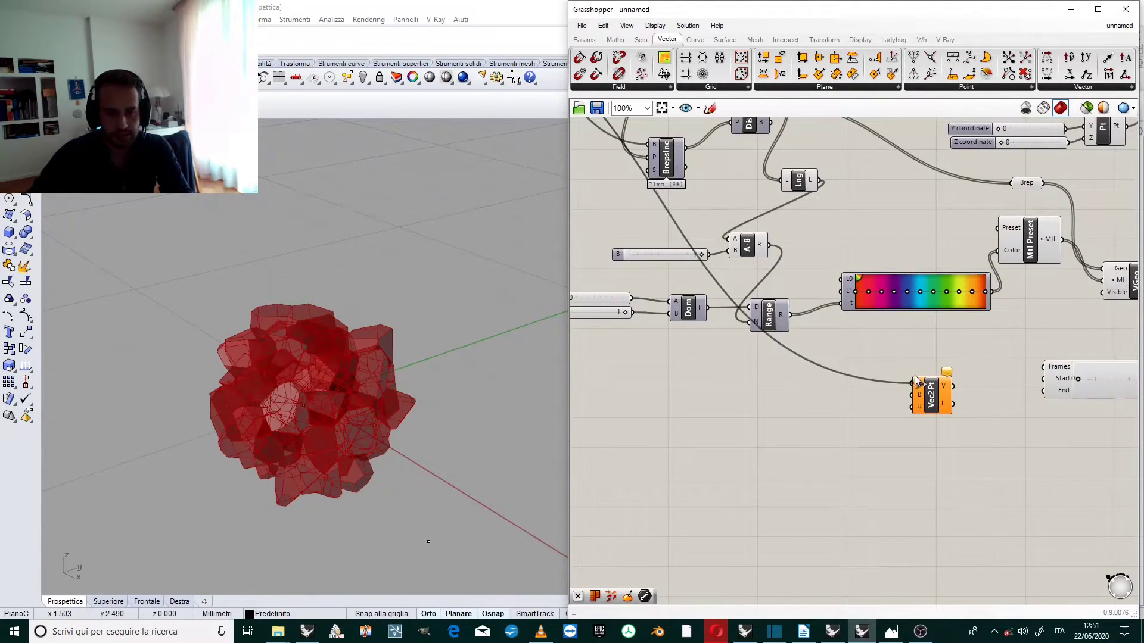
pyautogui.scroll(-1, 858, 320)
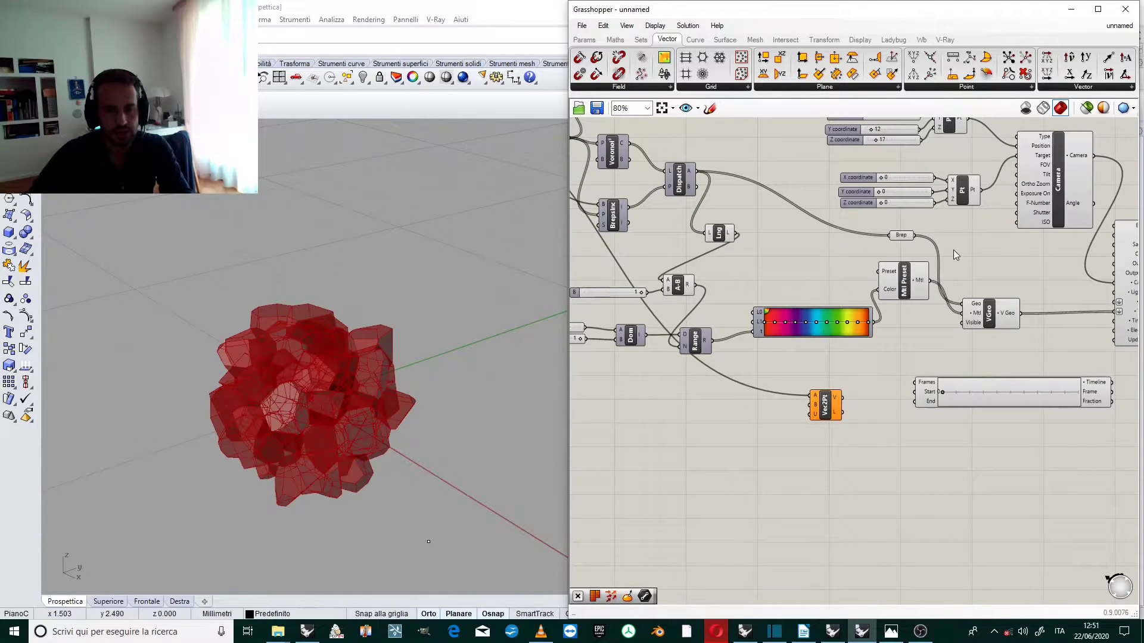
pyautogui.scroll(2, 990, 295)
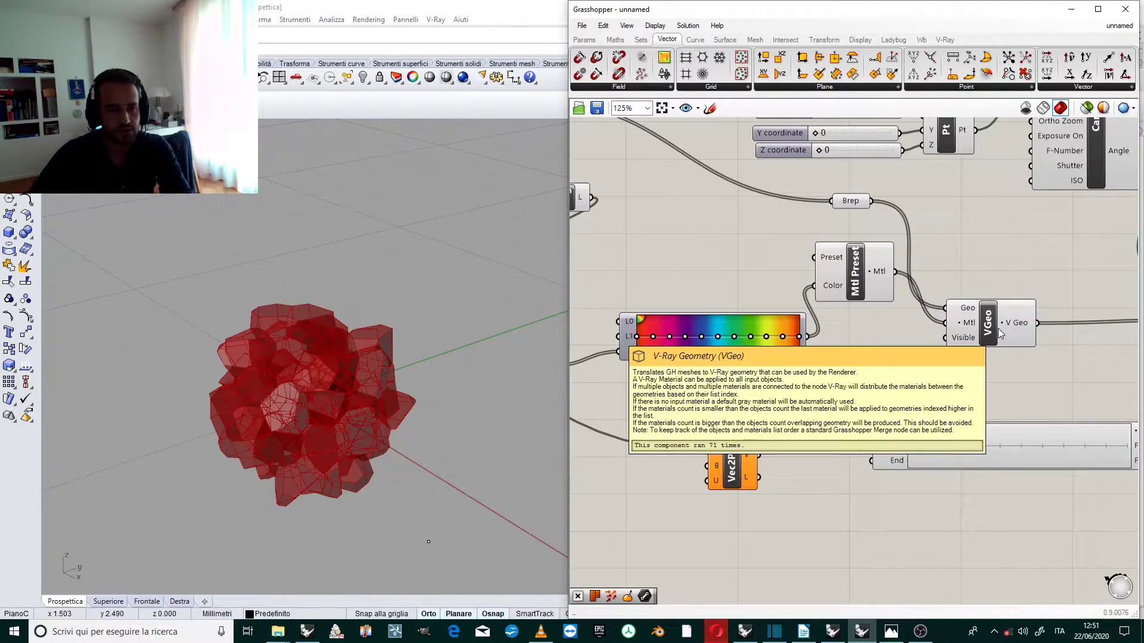
pyautogui.scroll(-2, 969, 227)
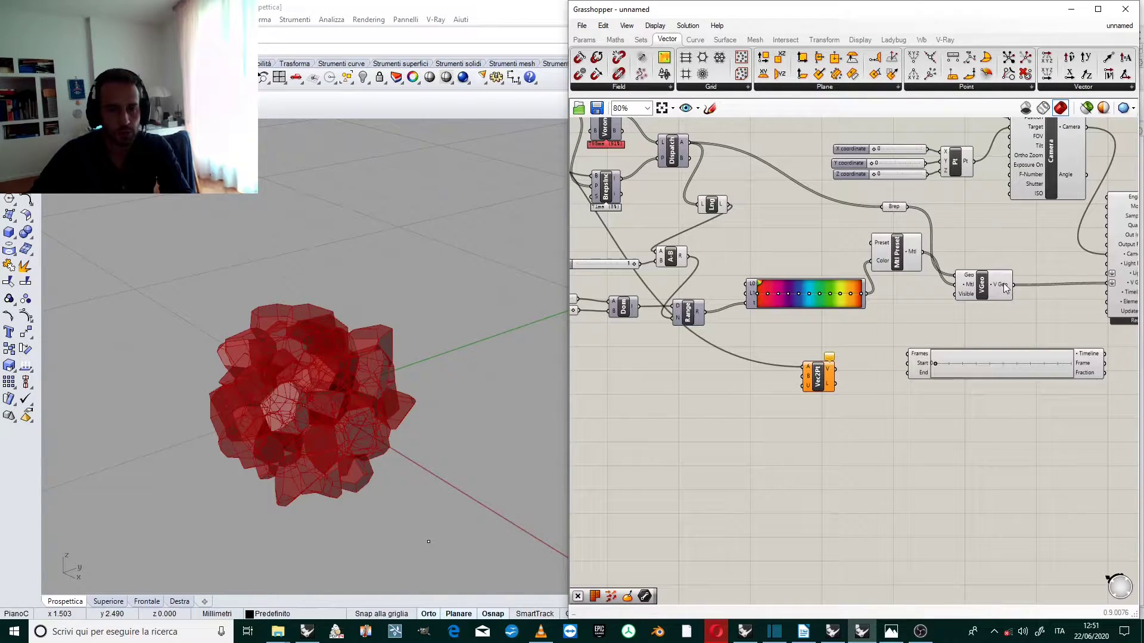
pyautogui.click(981, 285)
pyautogui.scroll(-3, 984, 238)
pyautogui.scroll(2, 985, 235)
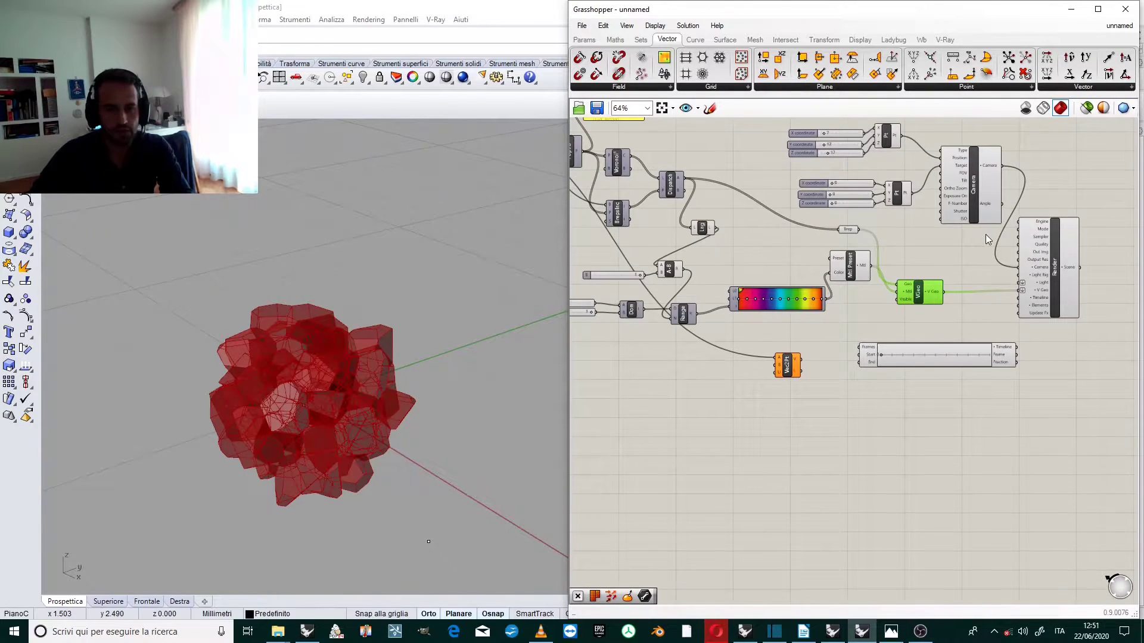
pyautogui.scroll(1, 933, 256)
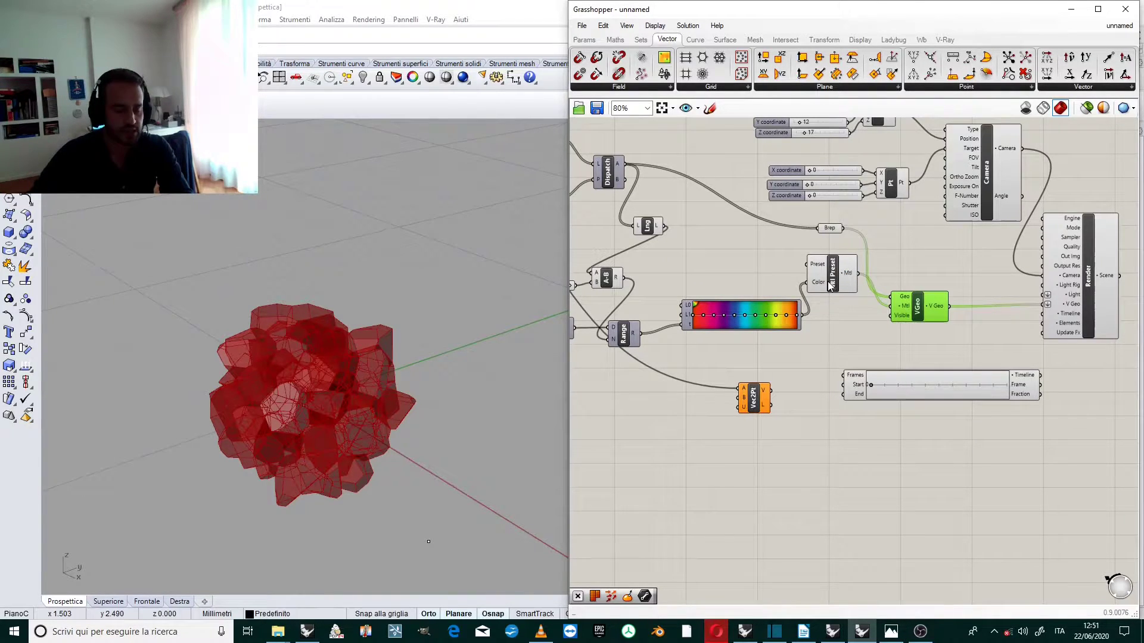
pyautogui.click(824, 352)
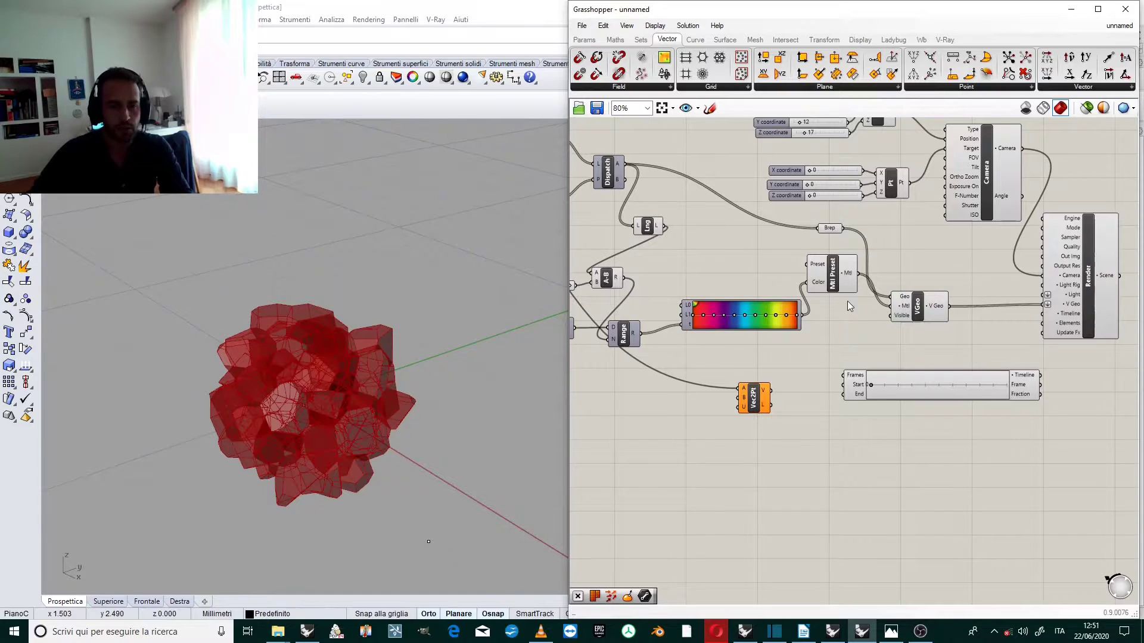
# Place a Volume component and feed the Brep Voronoi cells into its G input
pyautogui.doubleClick(890, 232)
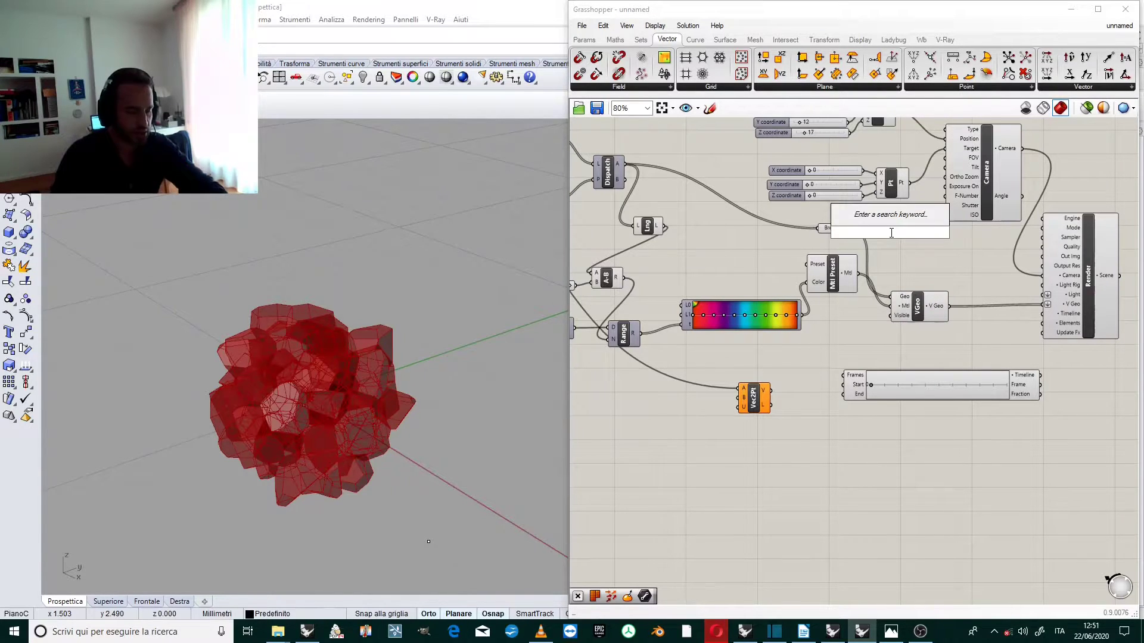
pyautogui.write('volume')
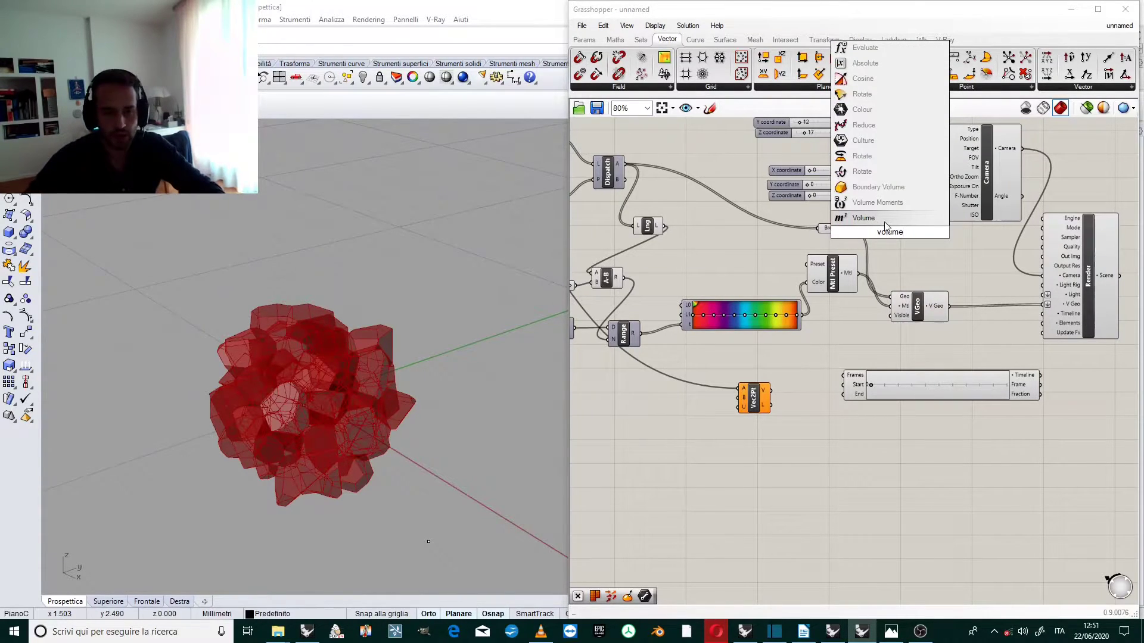
pyautogui.click(884, 219)
pyautogui.scroll(3, 838, 229)
pyautogui.moveTo(846, 229); pyautogui.dragTo(894, 235)
# Wire Volume's centroid output C into Vec2Pt's B input, giving 71 vectors
pyautogui.scroll(-5, 798, 333)
pyautogui.scroll(7, 816, 322)
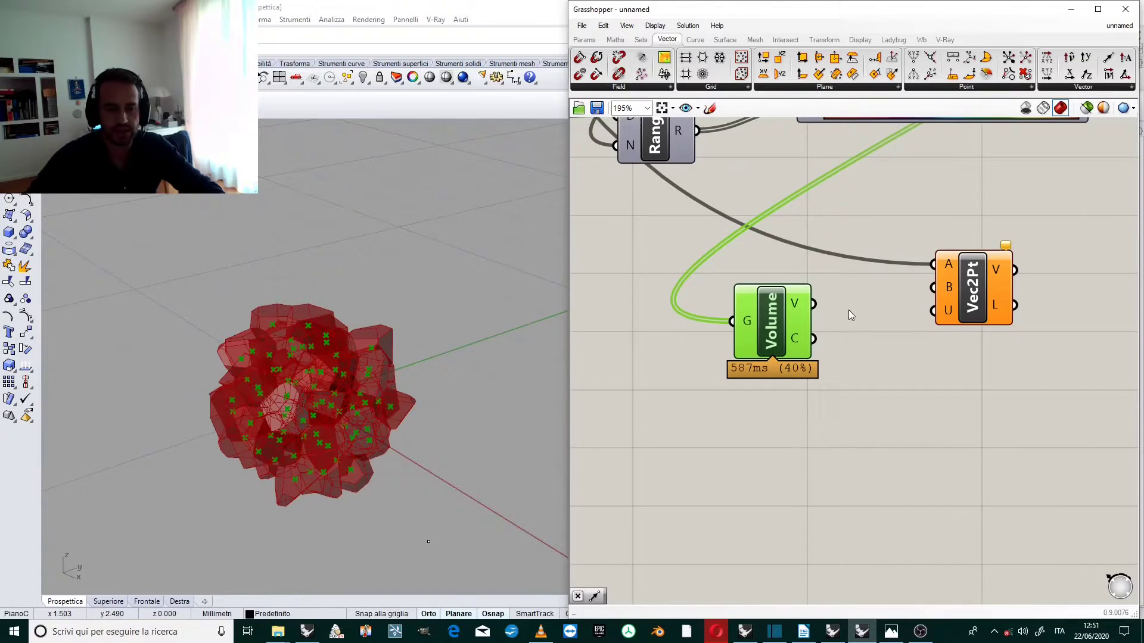
pyautogui.moveTo(803, 337)
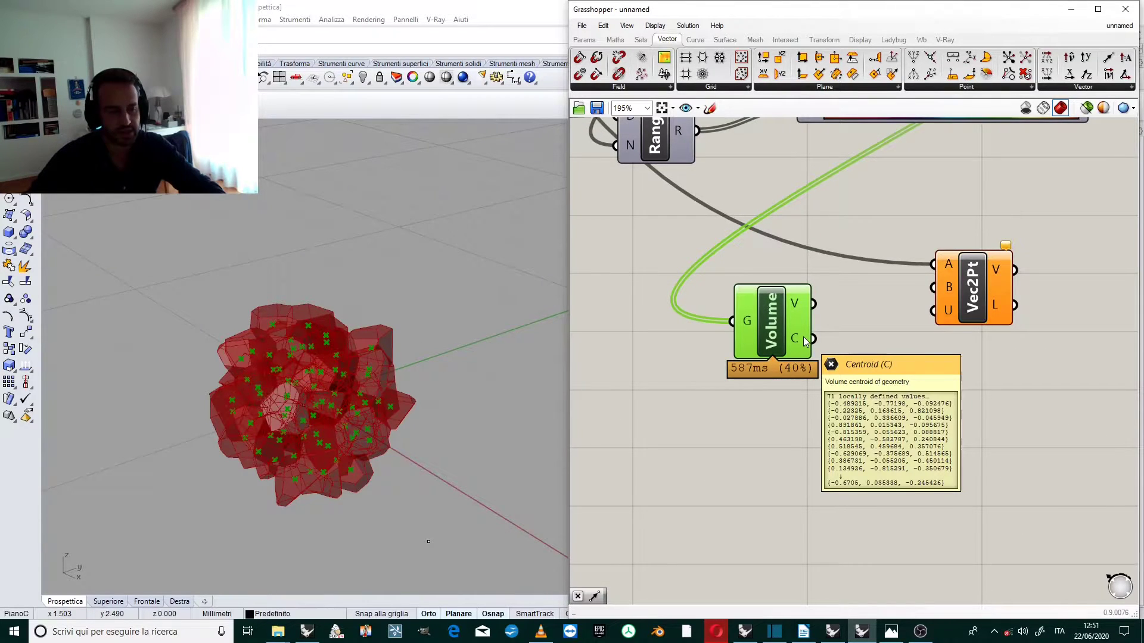
pyautogui.moveTo(803, 337); pyautogui.dragTo(921, 292)
pyautogui.scroll(-2, 732, 298)
pyautogui.scroll(3, 877, 289)
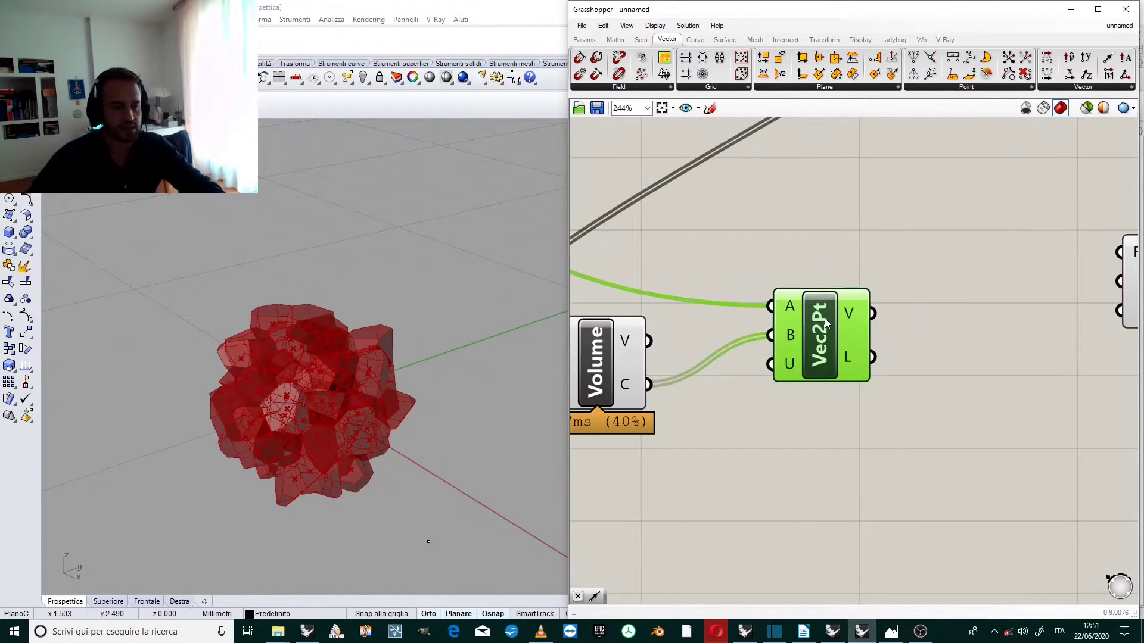
pyautogui.click(863, 262)
# Select the Brep component to preview the Voronoi cells in Rhino
pyautogui.scroll(-3, 910, 302)
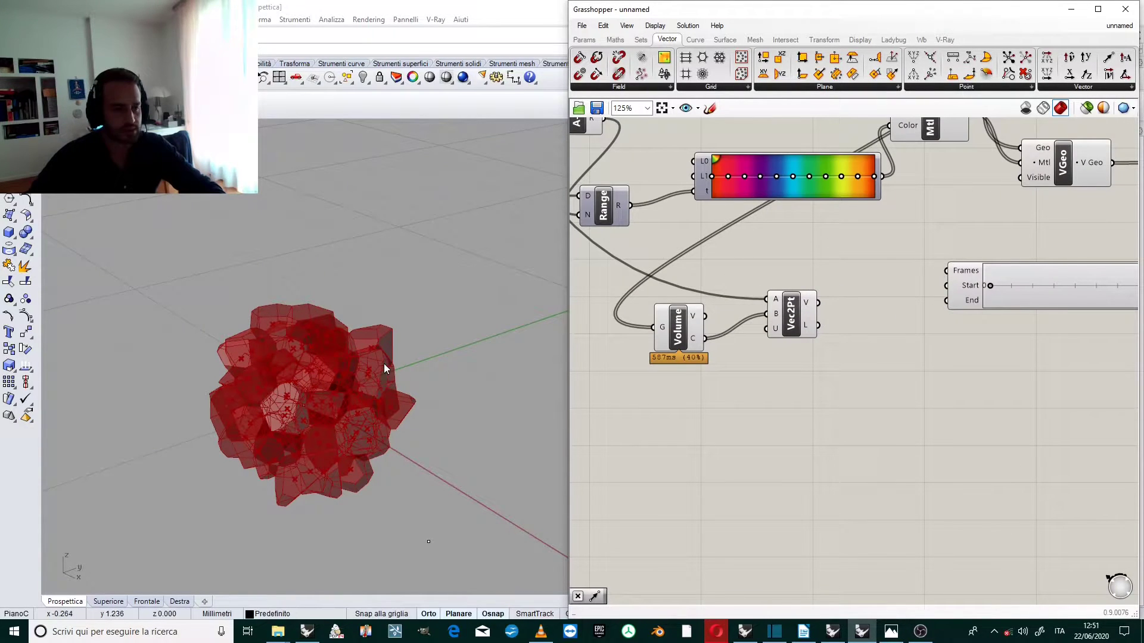
pyautogui.scroll(5, 384, 363)
pyautogui.scroll(1, 292, 496)
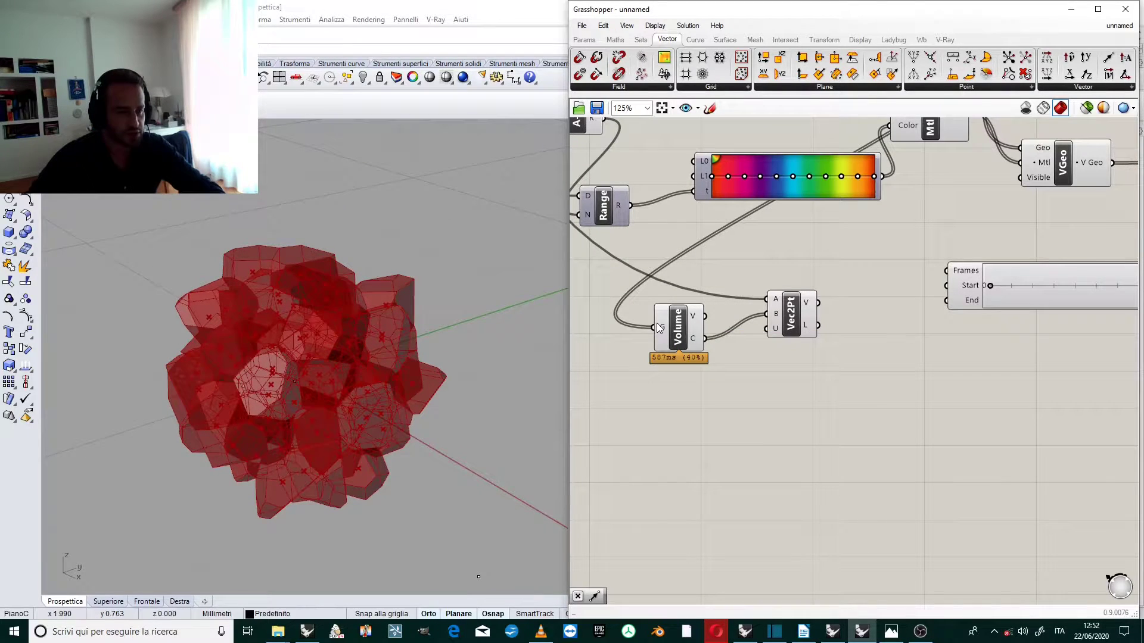
pyautogui.scroll(-4, 704, 335)
pyautogui.scroll(3, 844, 249)
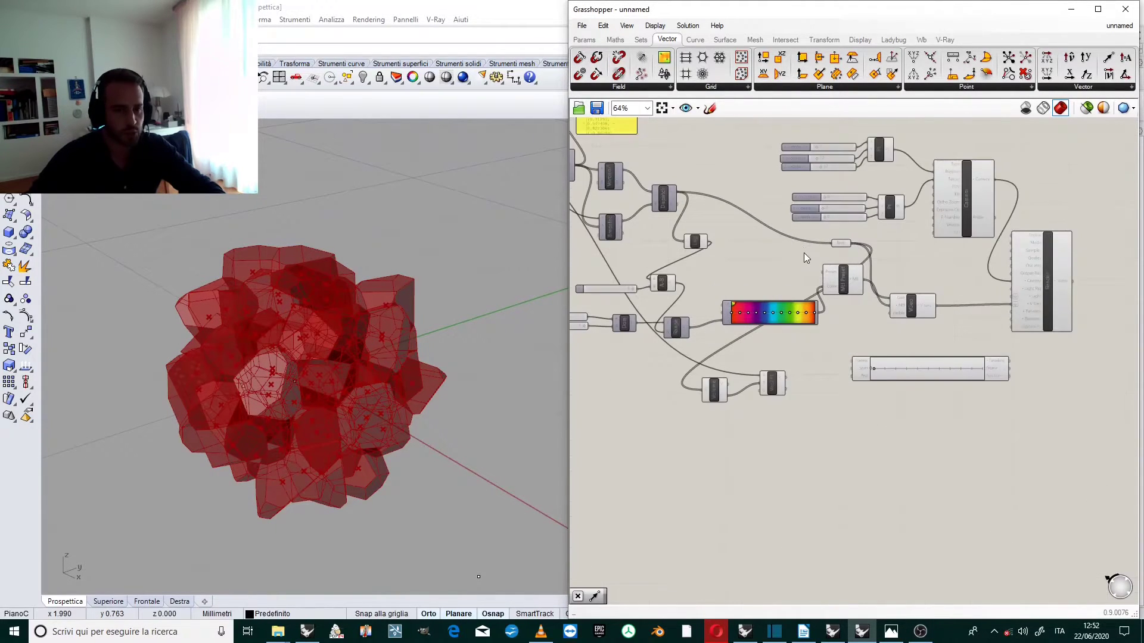
pyautogui.scroll(3, 756, 465)
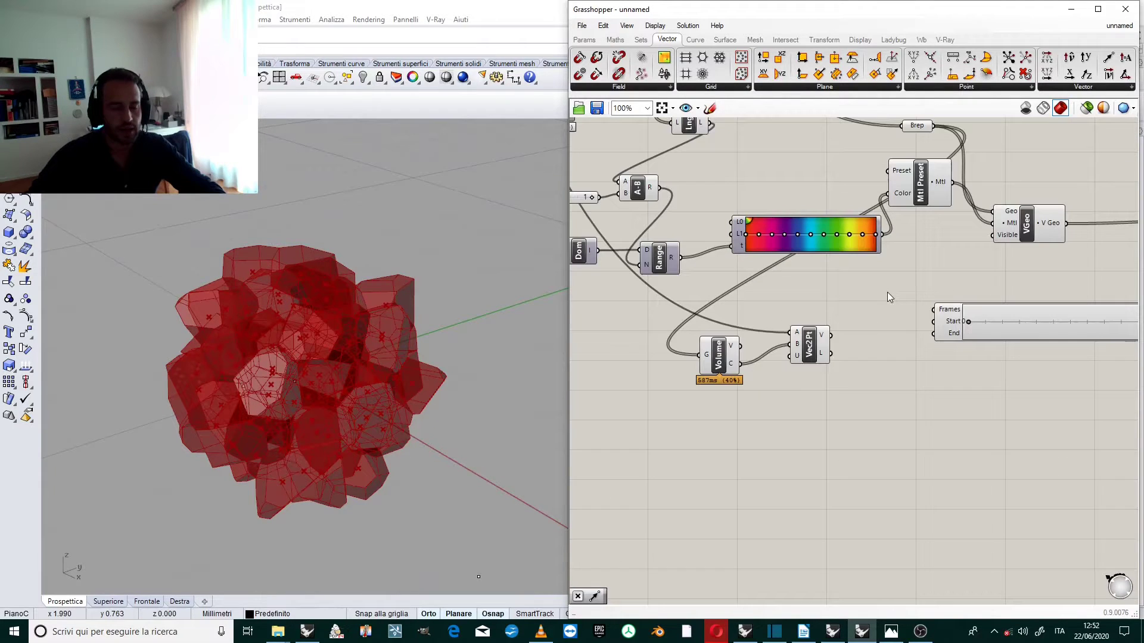
pyautogui.scroll(-2, 888, 298)
pyautogui.moveTo(822, 340)
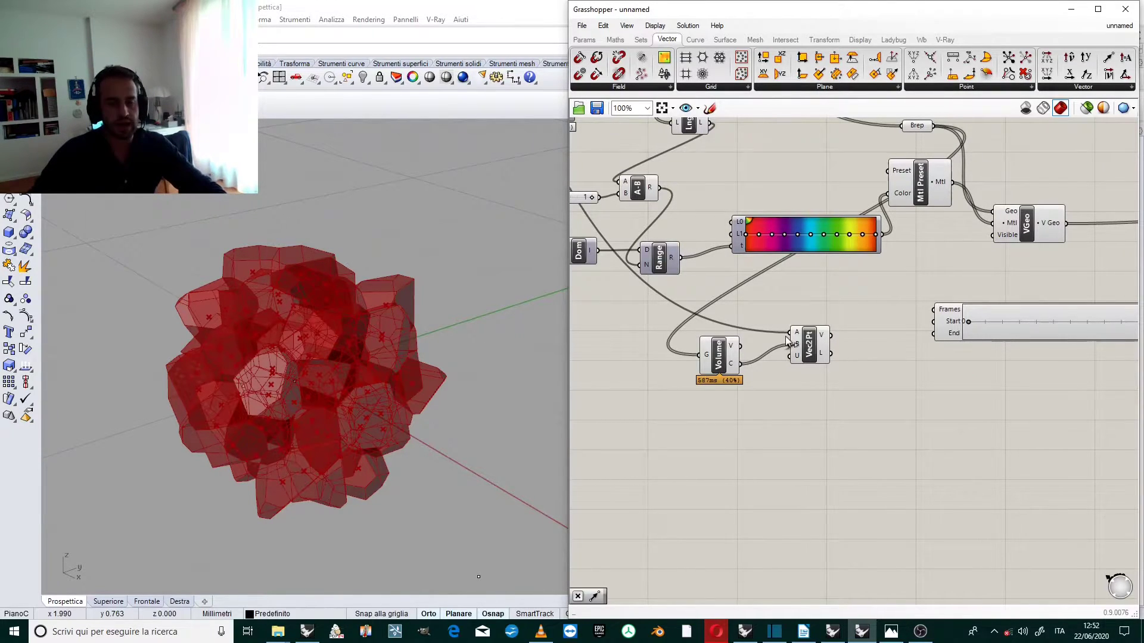
pyautogui.scroll(-1, 787, 338)
pyautogui.scroll(1, 834, 274)
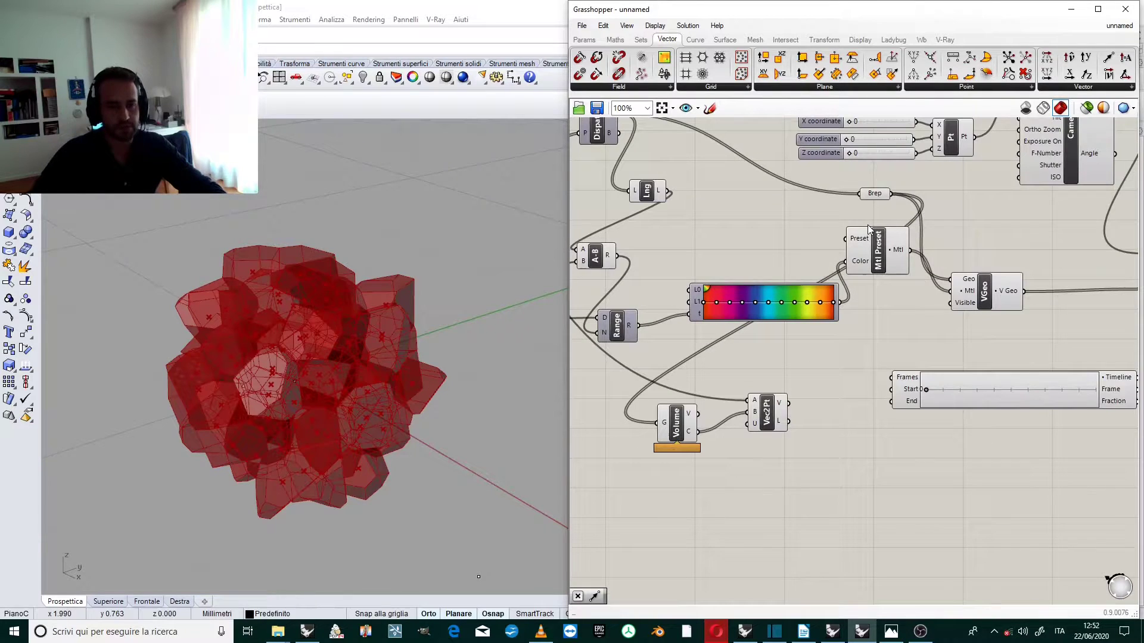
pyautogui.click(876, 194)
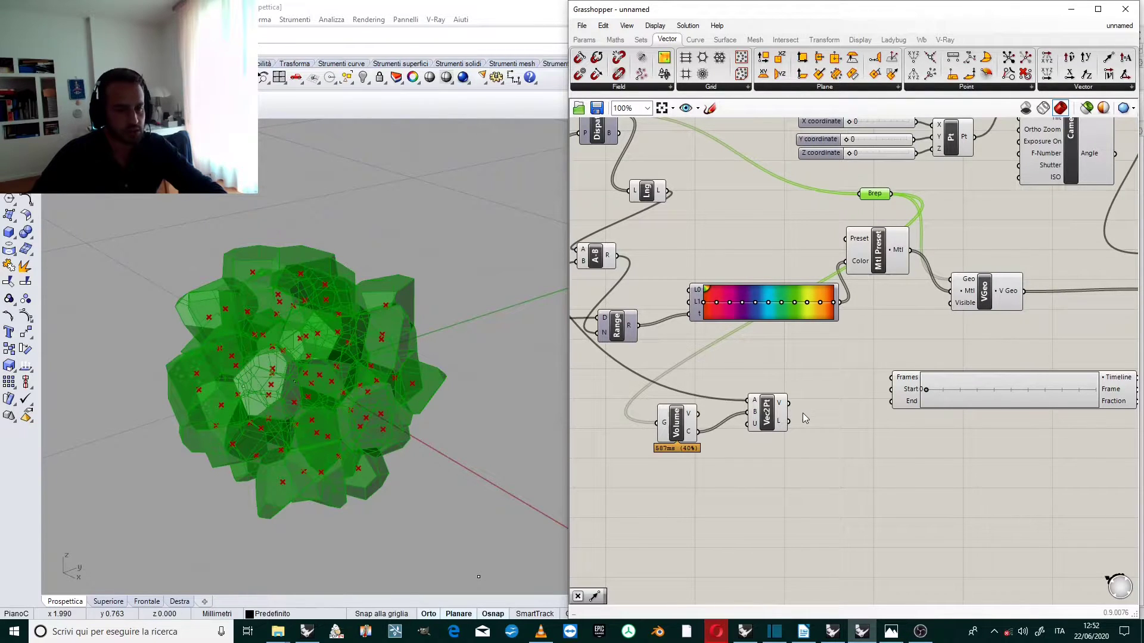
pyautogui.moveTo(784, 404)
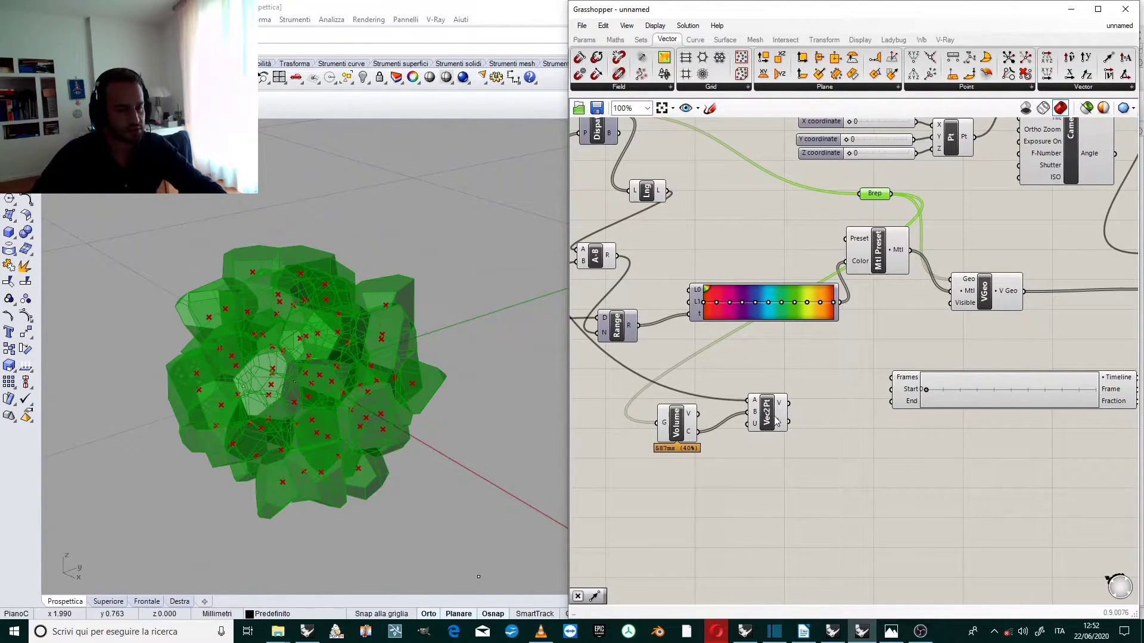
pyautogui.moveTo(886, 196)
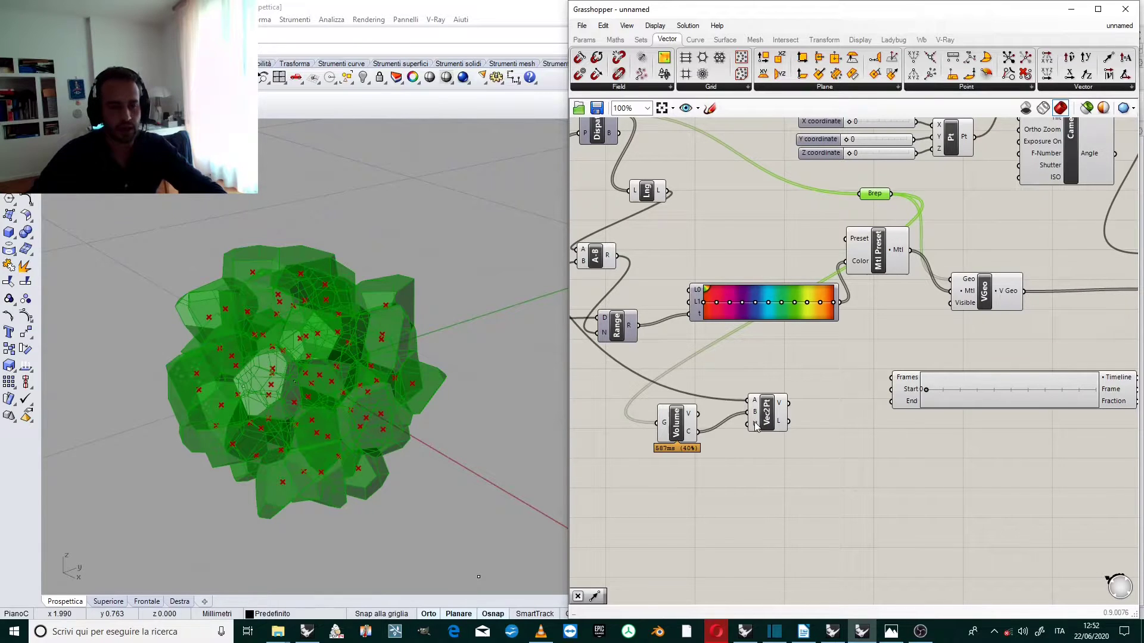
pyautogui.doubleClick(863, 470)
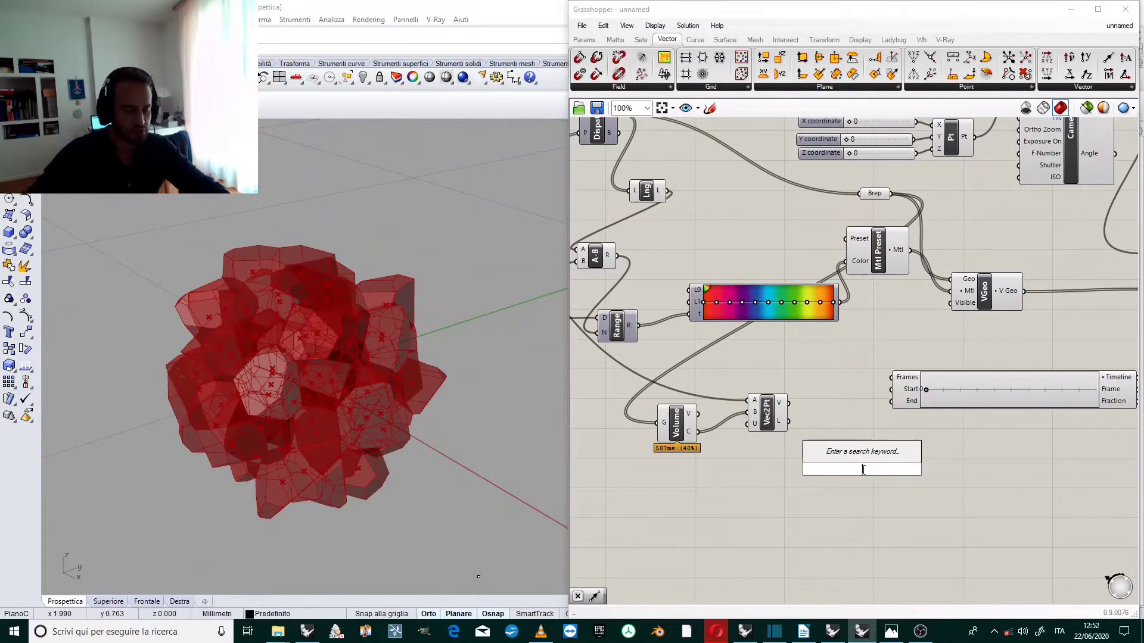
pyautogui.write('move')
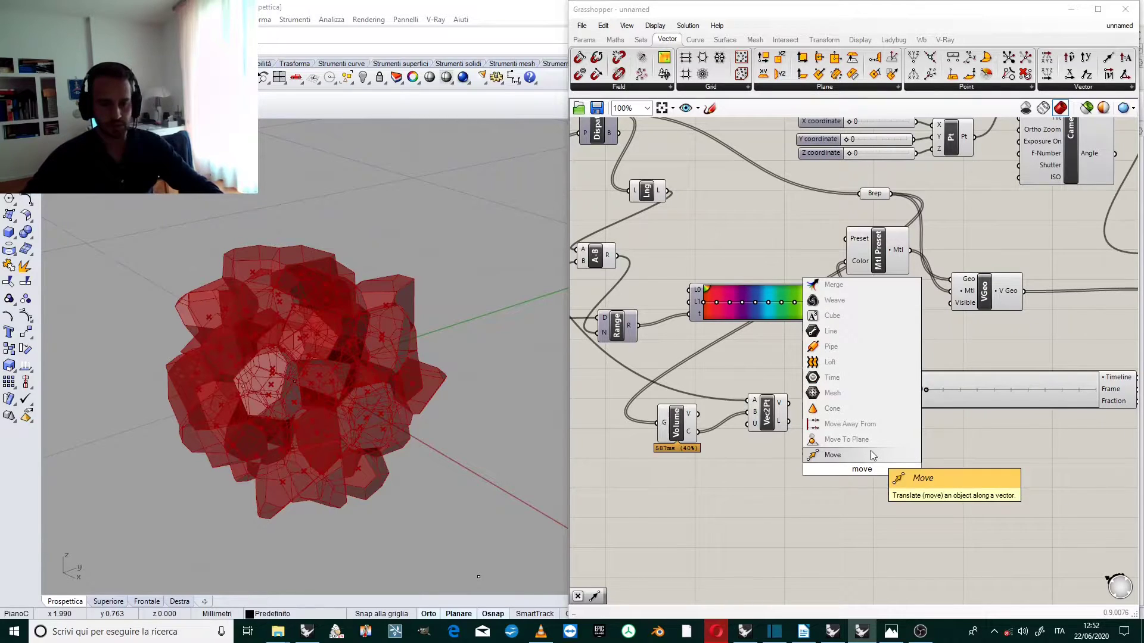
pyautogui.click(873, 458)
pyautogui.moveTo(873, 465); pyautogui.dragTo(861, 430)
pyautogui.scroll(1, 852, 378)
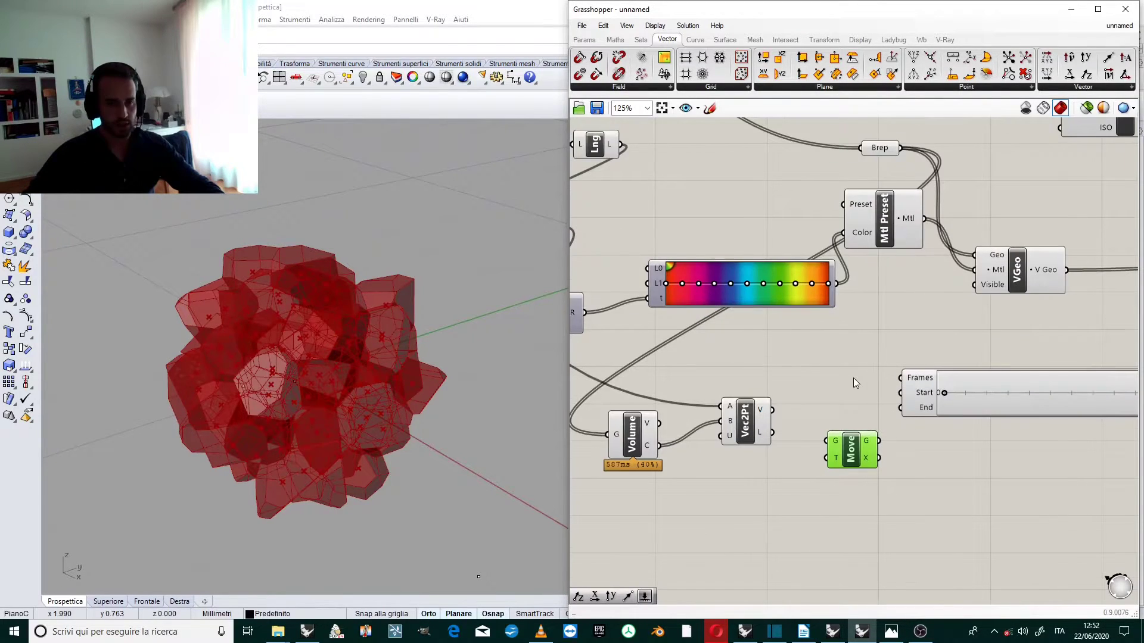
pyautogui.moveTo(903, 148); pyautogui.dragTo(826, 440)
pyautogui.moveTo(773, 410); pyautogui.dragTo(827, 458)
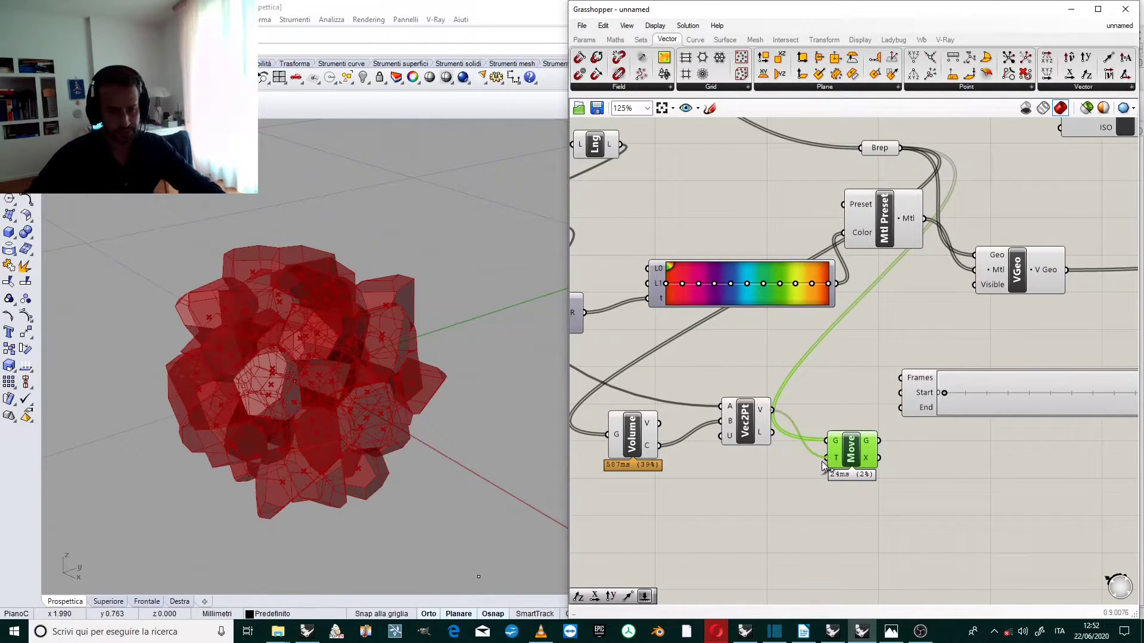
pyautogui.click(744, 433)
pyautogui.moveTo(744, 433); pyautogui.dragTo(755, 485)
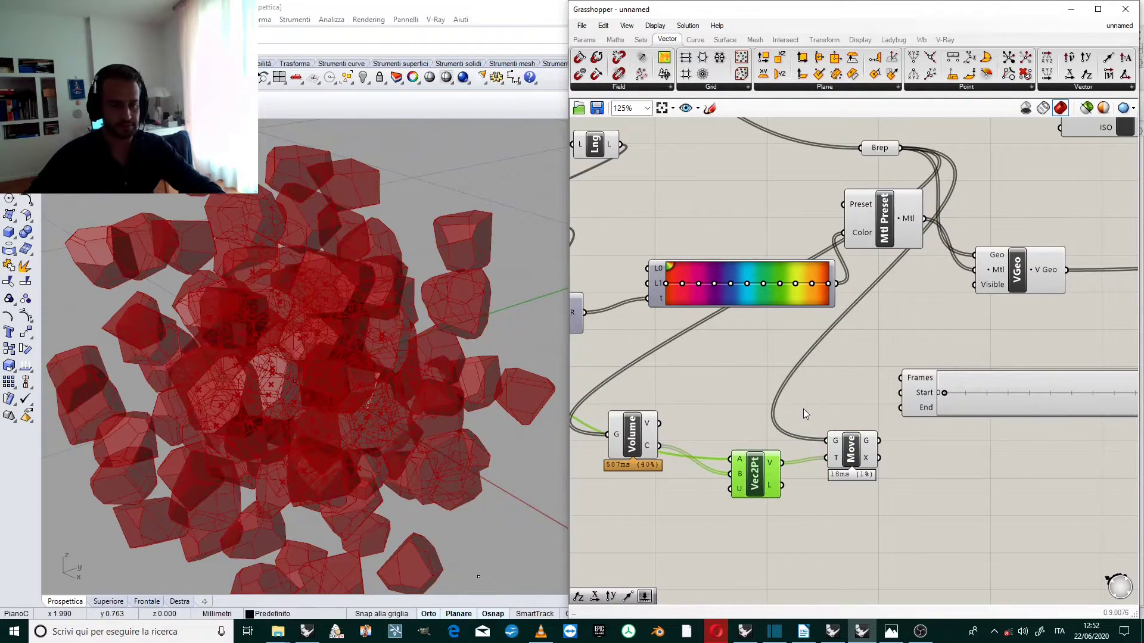
pyautogui.scroll(-3, 802, 413)
pyautogui.scroll(3, 920, 439)
pyautogui.moveTo(918, 426); pyautogui.dragTo(963, 433)
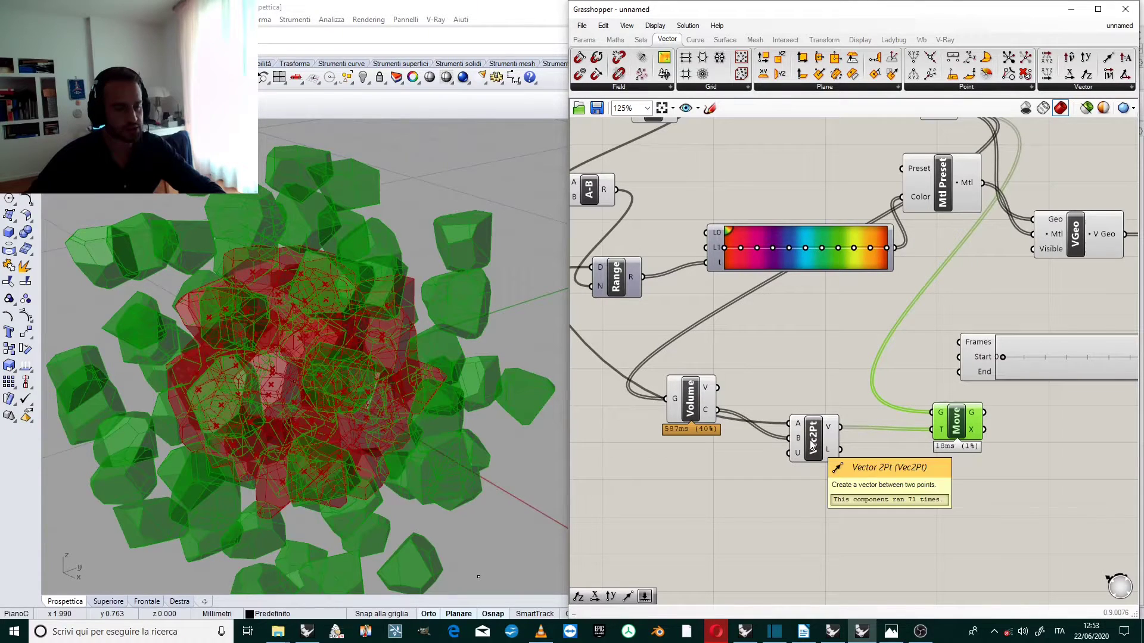
pyautogui.scroll(-3, 831, 398)
pyautogui.scroll(2, 998, 361)
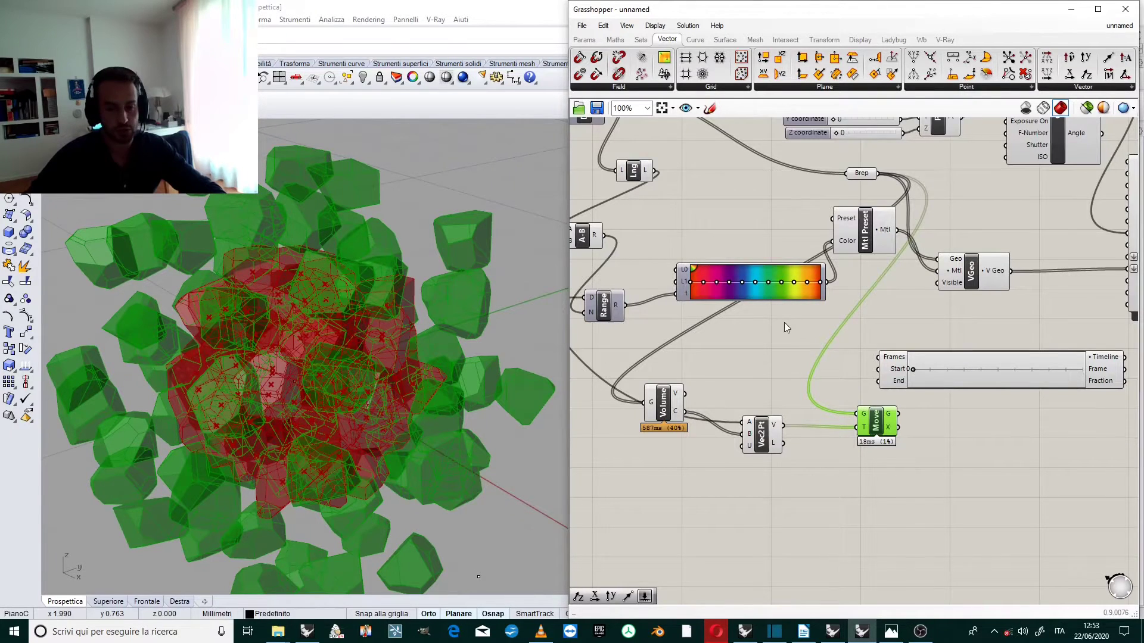
pyautogui.moveTo(784, 323); pyautogui.dragTo(972, 352, button='right')
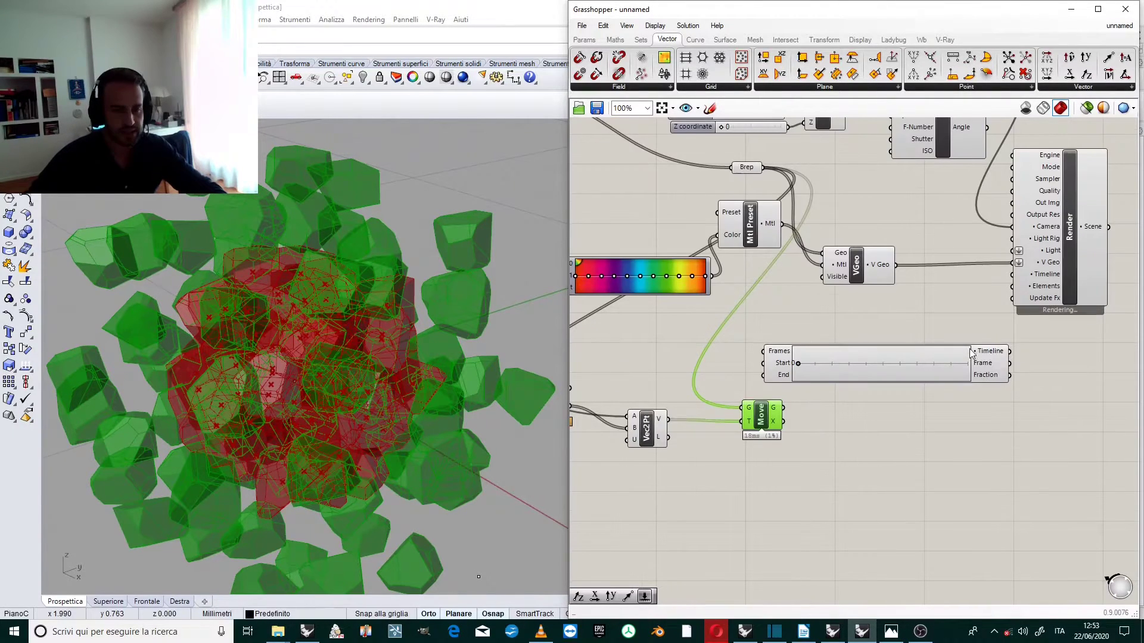
# Place a Multiplication (A×B) component from Maths > Operators on the canvas
pyautogui.scroll(-1, 1020, 350)
pyautogui.scroll(1, 903, 366)
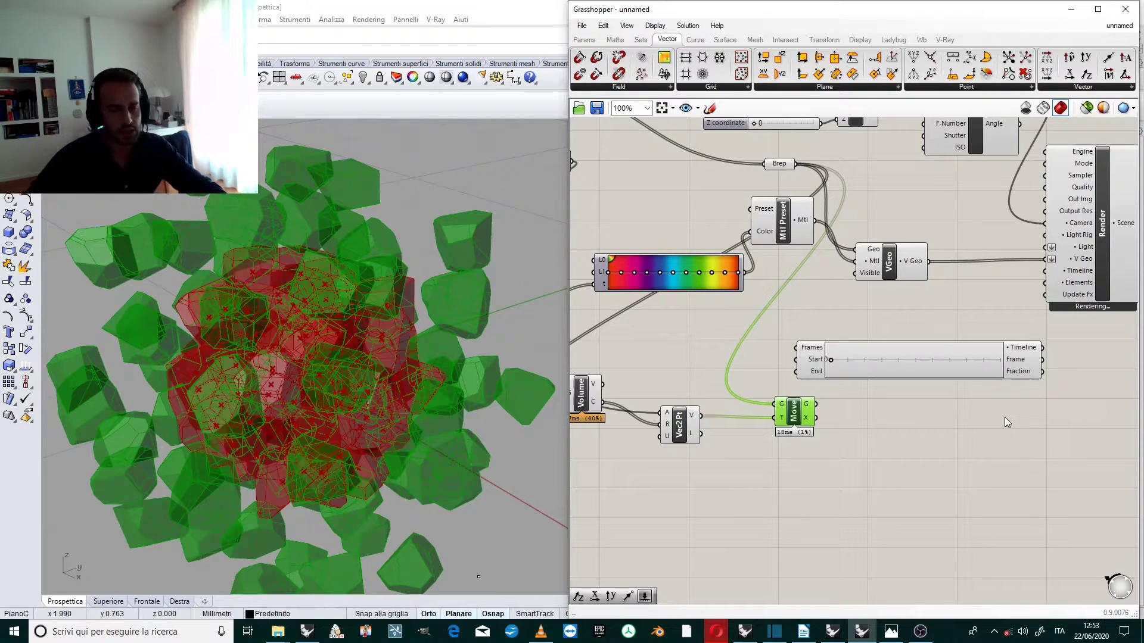
pyautogui.click(614, 39)
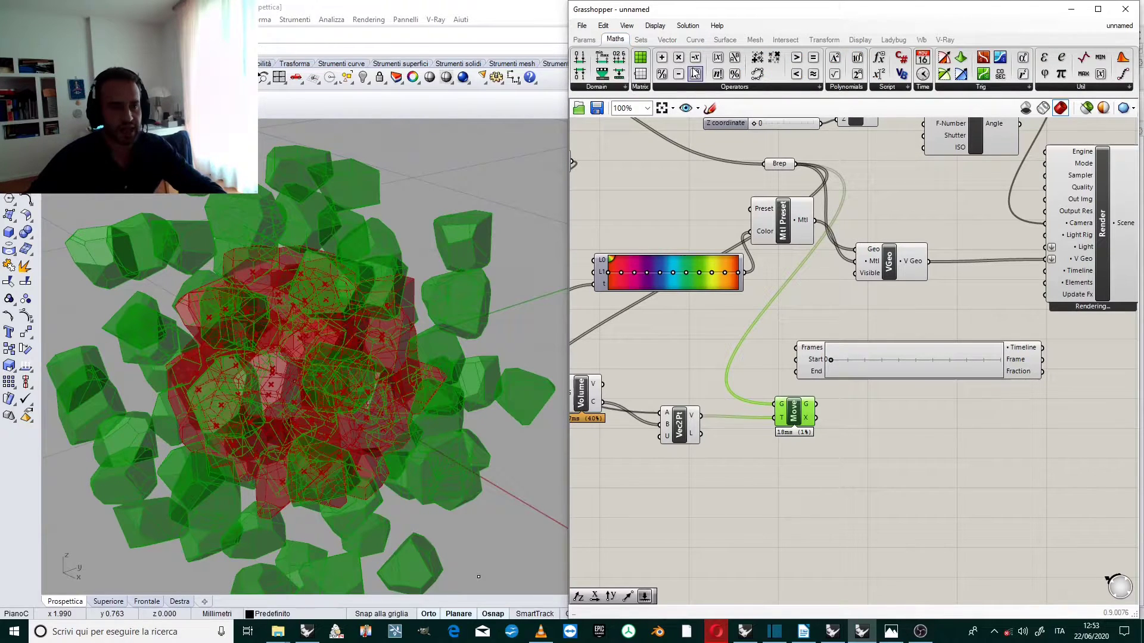
pyautogui.click(691, 87)
pyautogui.moveTo(694, 124); pyautogui.dragTo(936, 473)
# Wire Timeline Fraction to A, Vec2Pt V to B, R to Move's T; reposition A×B below Move
pyautogui.moveTo(1042, 372); pyautogui.dragTo(917, 469)
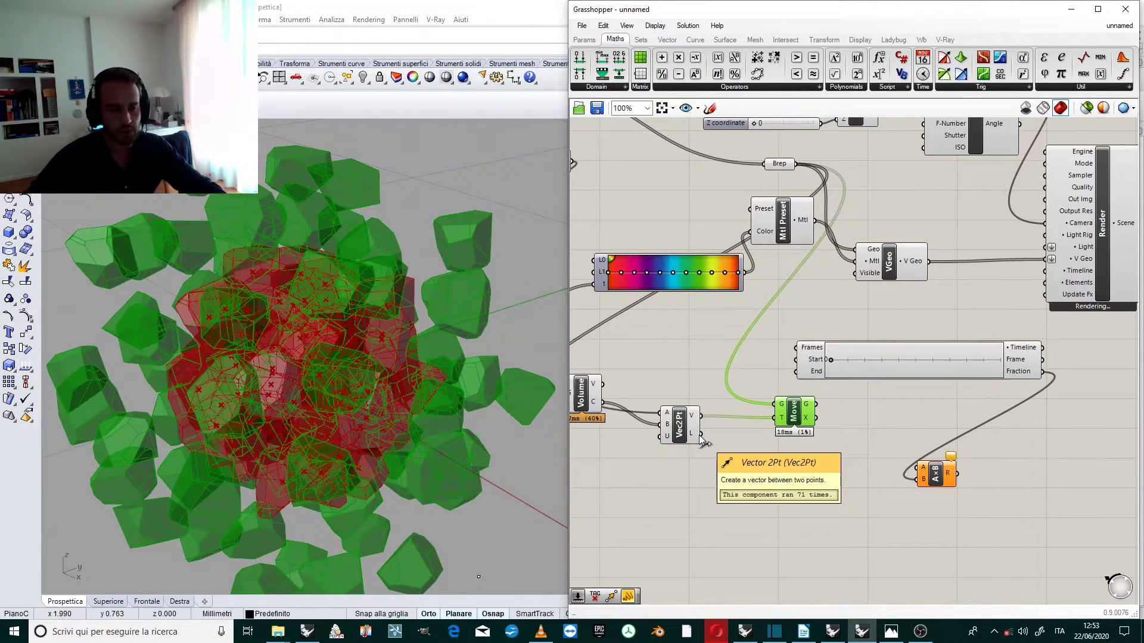
pyautogui.moveTo(701, 415); pyautogui.dragTo(917, 479)
pyautogui.moveTo(951, 473)
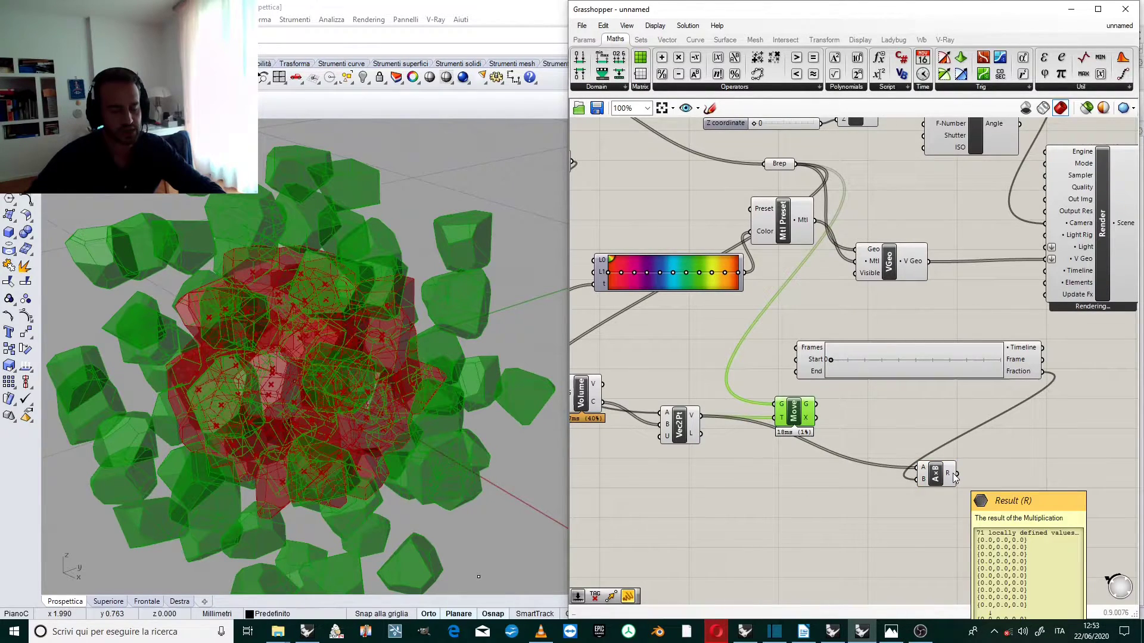
pyautogui.moveTo(953, 475); pyautogui.dragTo(777, 418)
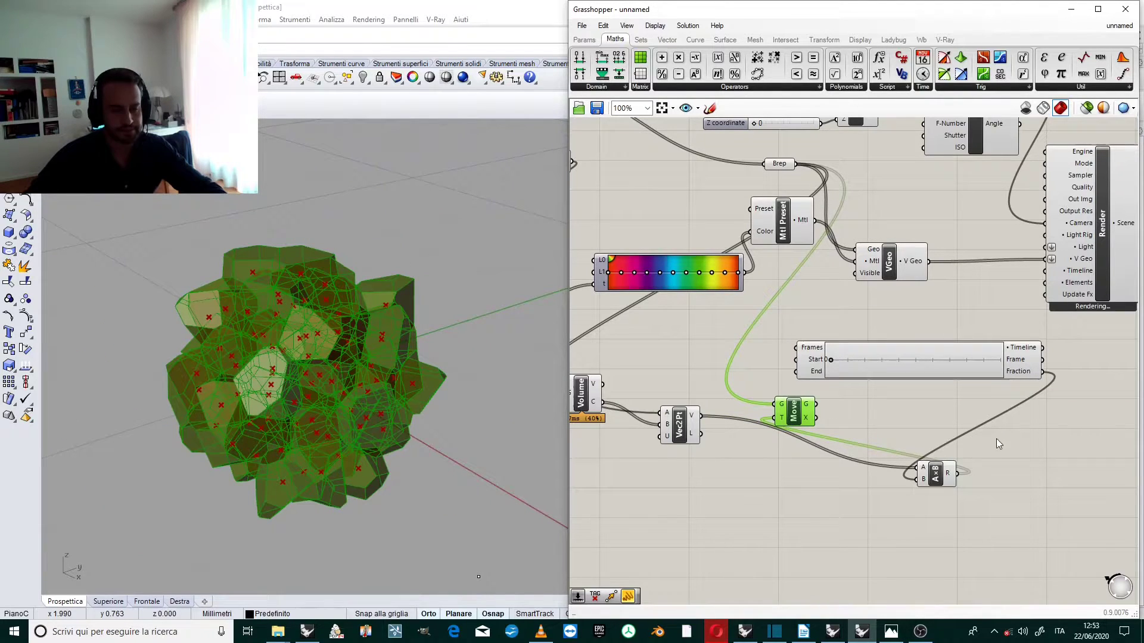
pyautogui.moveTo(948, 485); pyautogui.dragTo(802, 486)
# Play the Timeline animation from its context menu to preview the cells moving in Rhino
pyautogui.rightClick(927, 374)
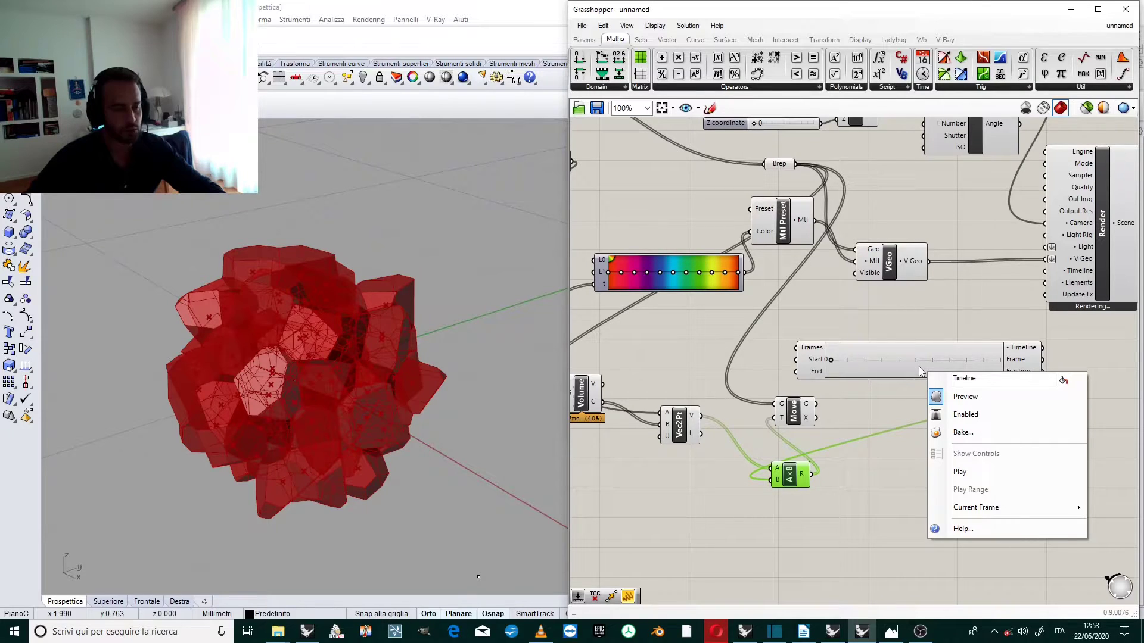
pyautogui.click(902, 409)
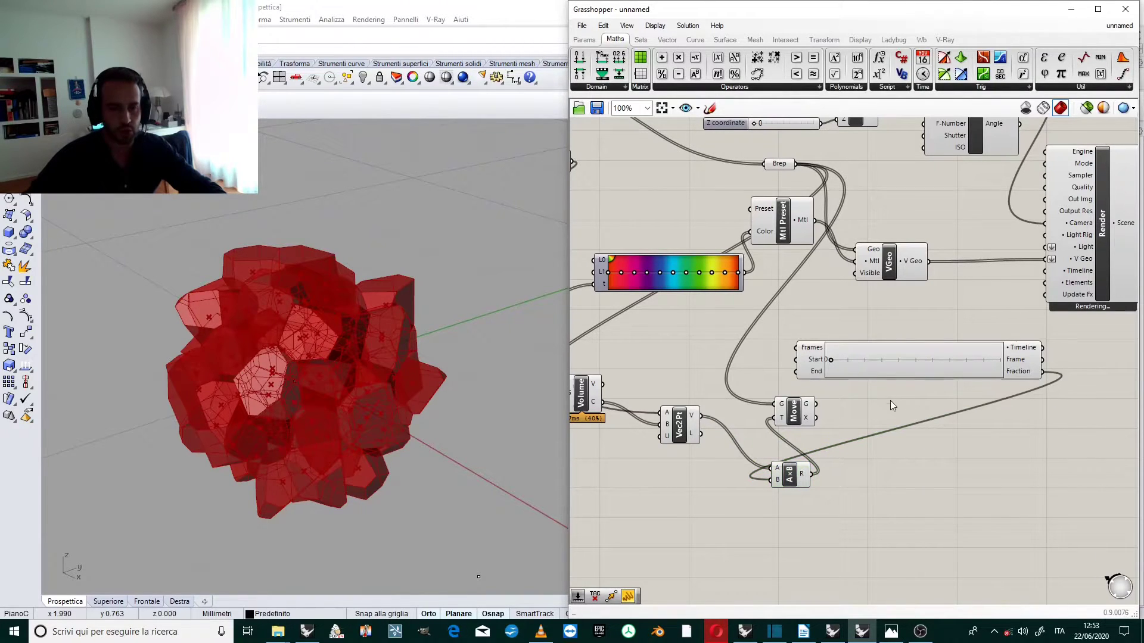
pyautogui.rightClick(895, 371)
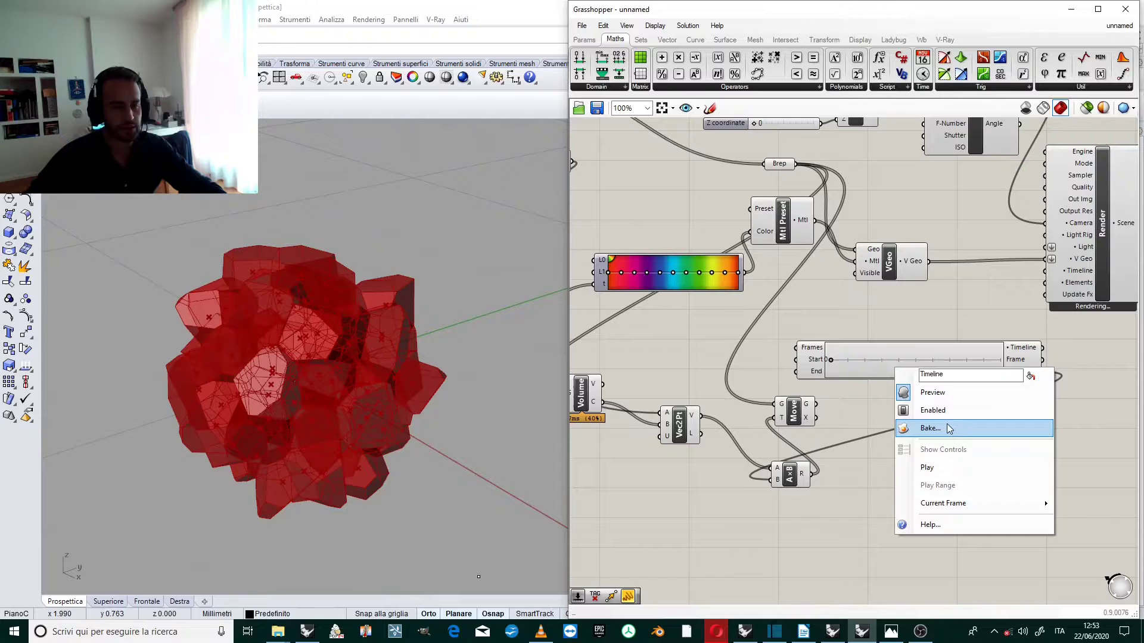
pyautogui.click(933, 477)
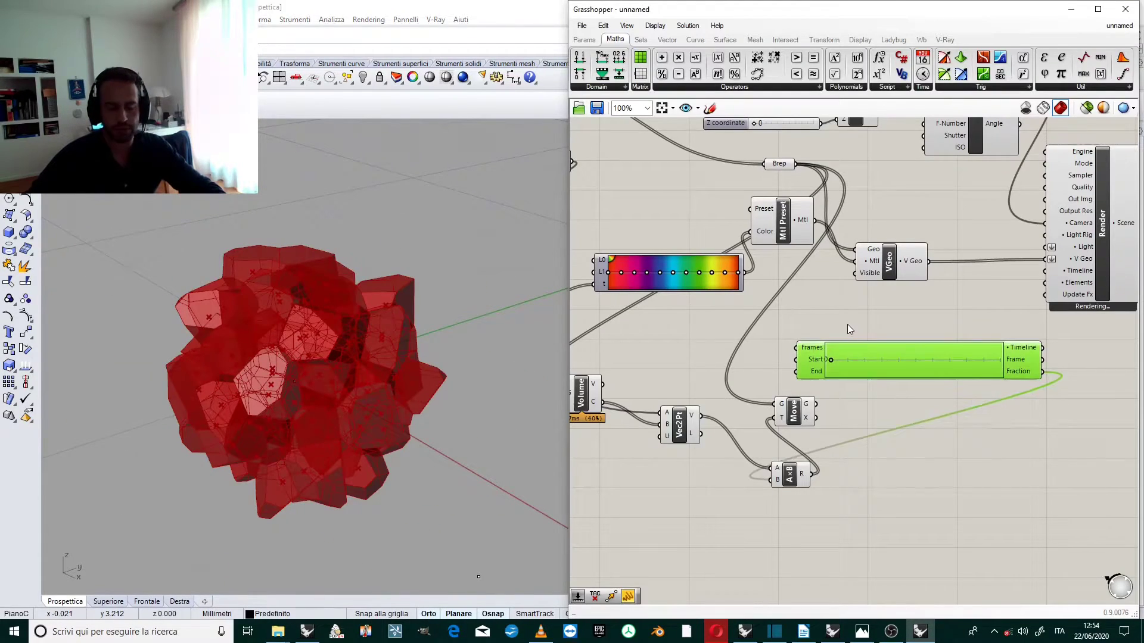
# Drag the Move component well off to the right of the other components
pyautogui.scroll(-3, 859, 410)
pyautogui.scroll(3, 849, 403)
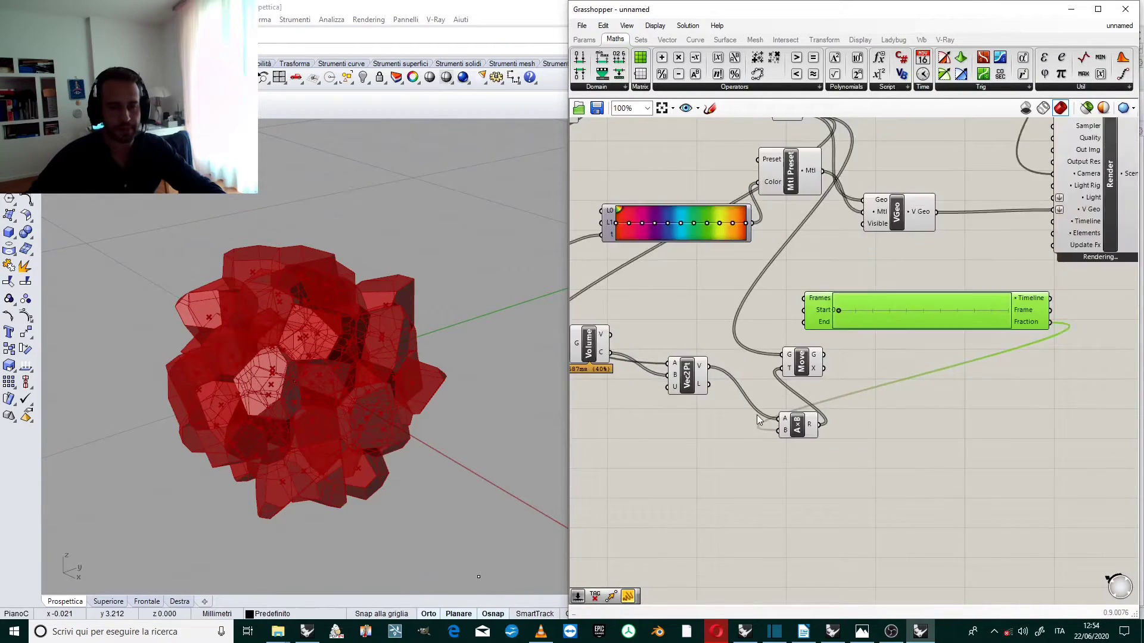
pyautogui.scroll(-4, 843, 379)
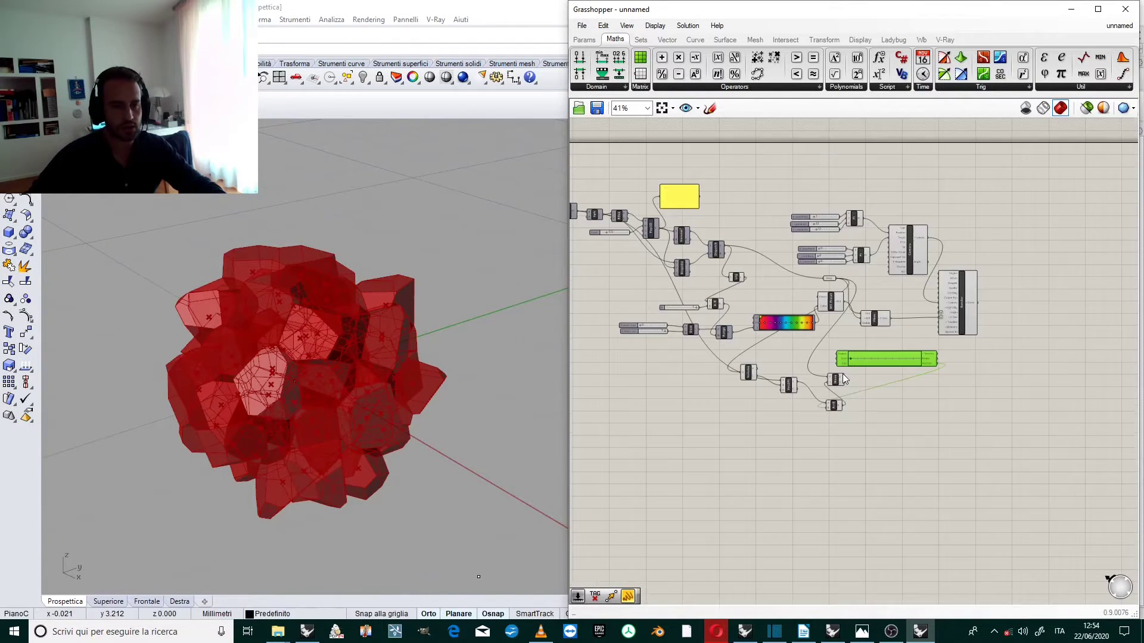
pyautogui.scroll(2, 844, 378)
pyautogui.moveTo(844, 379); pyautogui.dragTo(932, 399)
pyautogui.scroll(-2, 931, 396)
pyautogui.scroll(2, 916, 208)
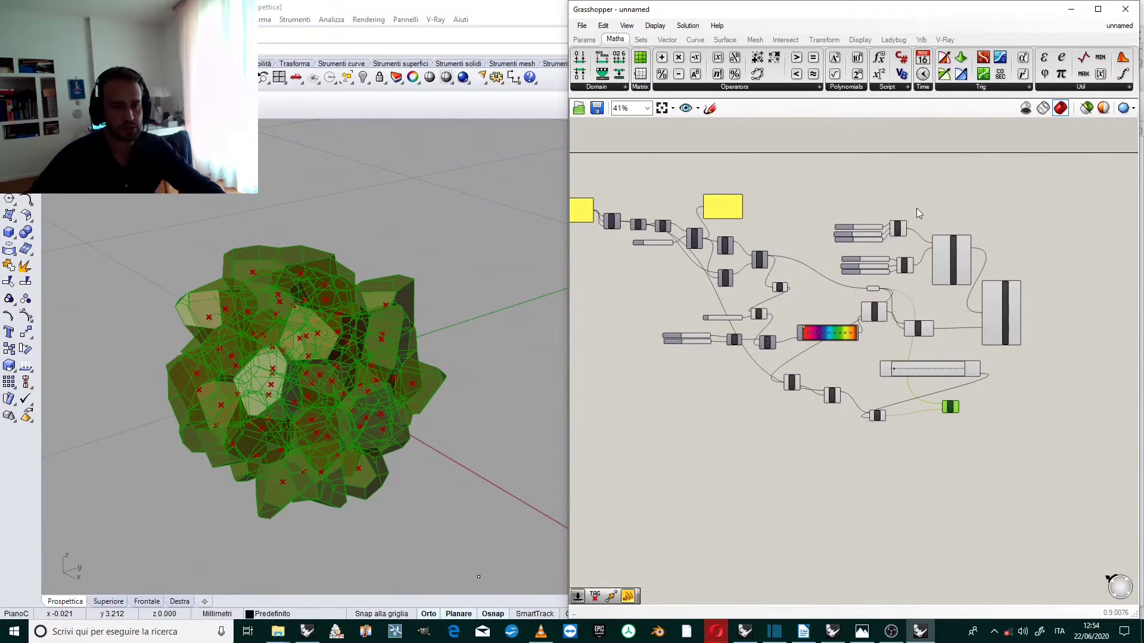
pyautogui.moveTo(953, 406); pyautogui.dragTo(1065, 394)
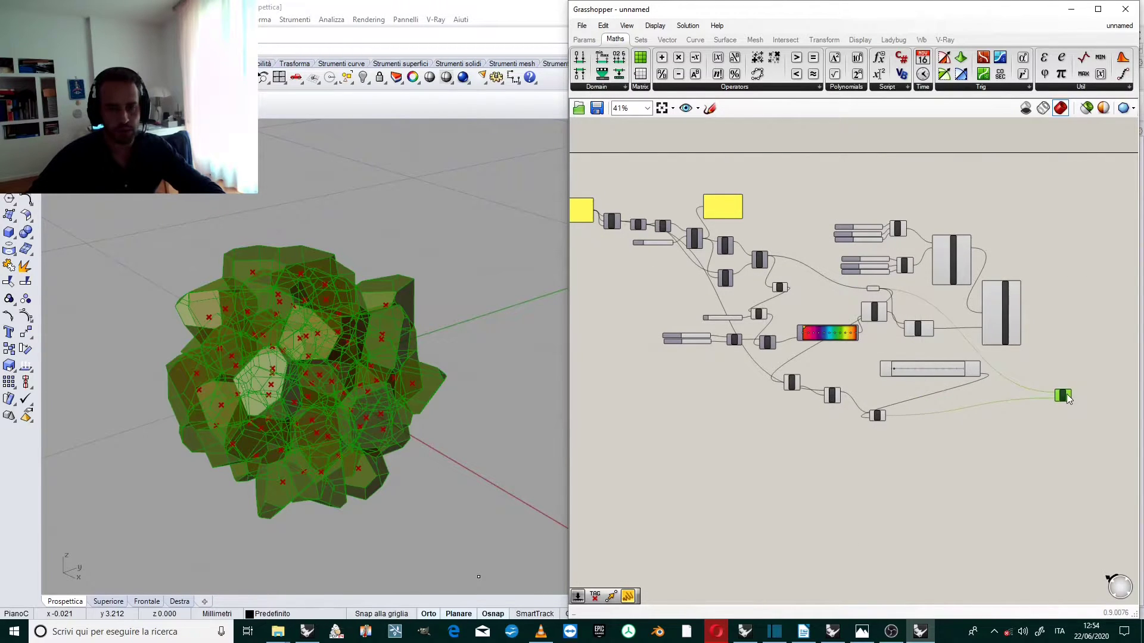
pyautogui.scroll(4, 1064, 377)
pyautogui.scroll(-3, 1006, 385)
pyautogui.scroll(4, 1052, 364)
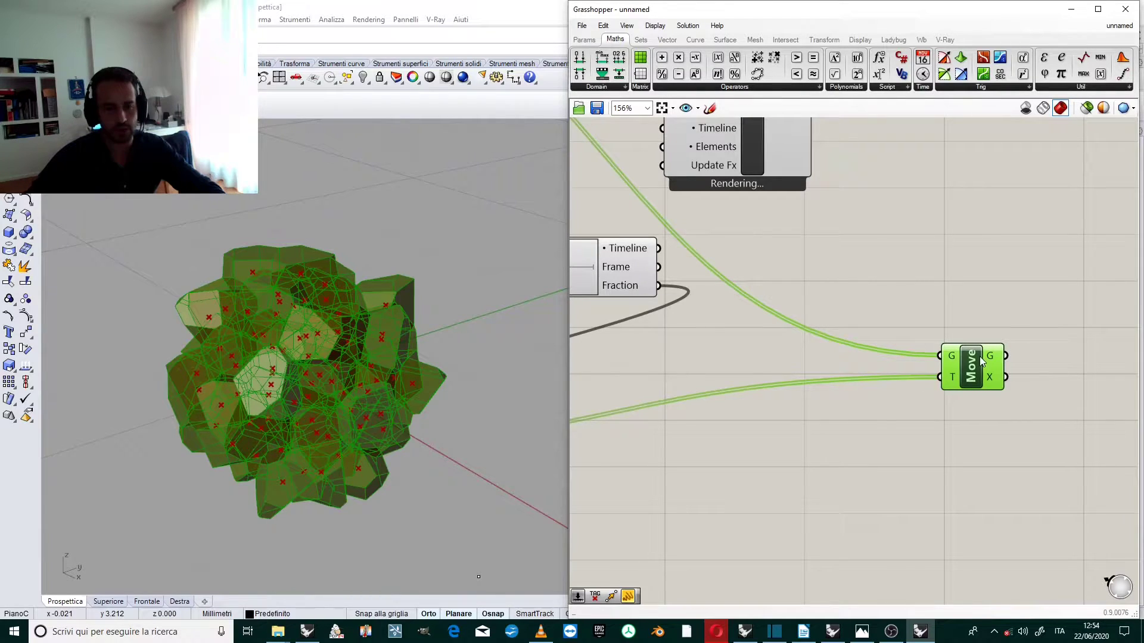
# Window-select every component except Move and disable their previews
pyautogui.click(1042, 295)
pyautogui.scroll(2, 1005, 353)
pyautogui.click(950, 366)
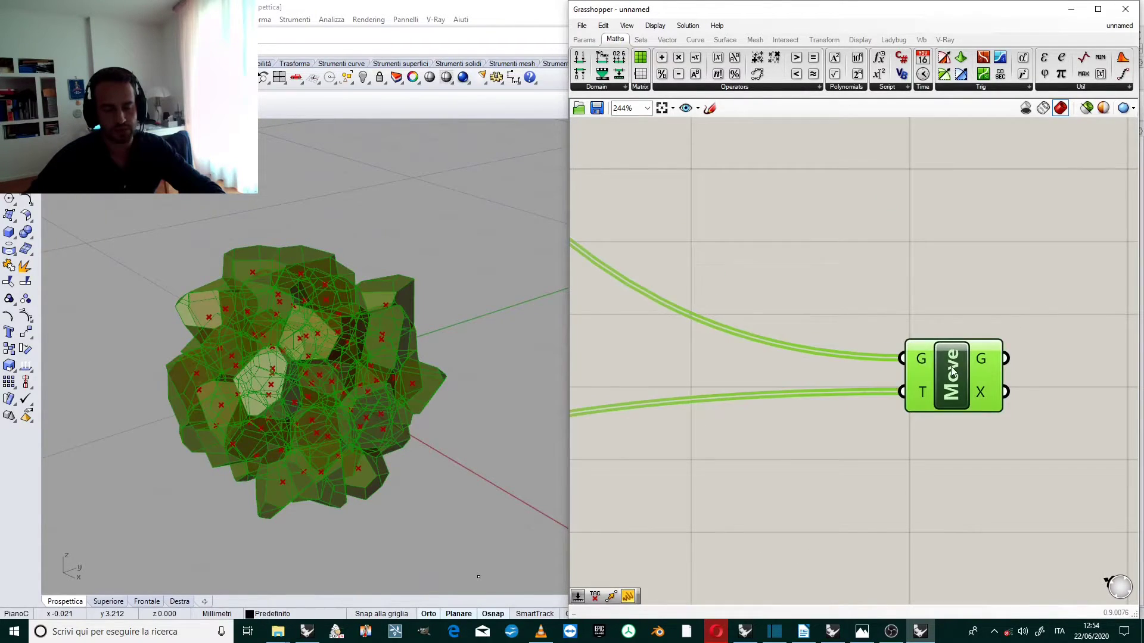
pyautogui.scroll(-6, 953, 365)
pyautogui.click(731, 362)
pyautogui.moveTo(731, 362); pyautogui.dragTo(596, 384)
pyautogui.press('space')
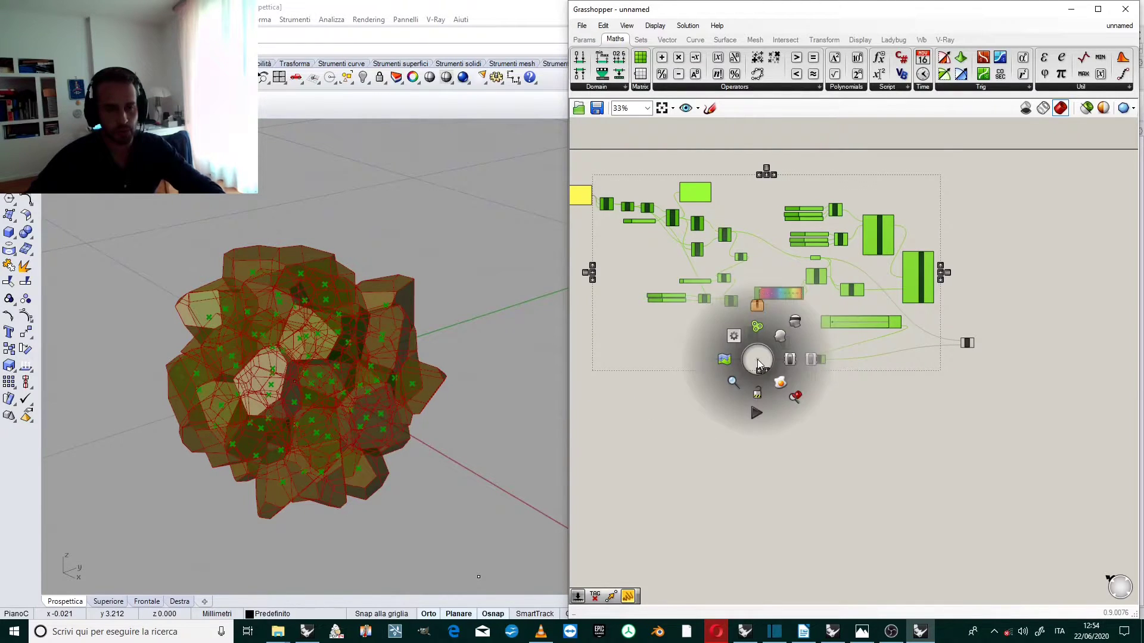
pyautogui.click(795, 326)
pyautogui.scroll(8, 959, 348)
pyautogui.scroll(2, 957, 350)
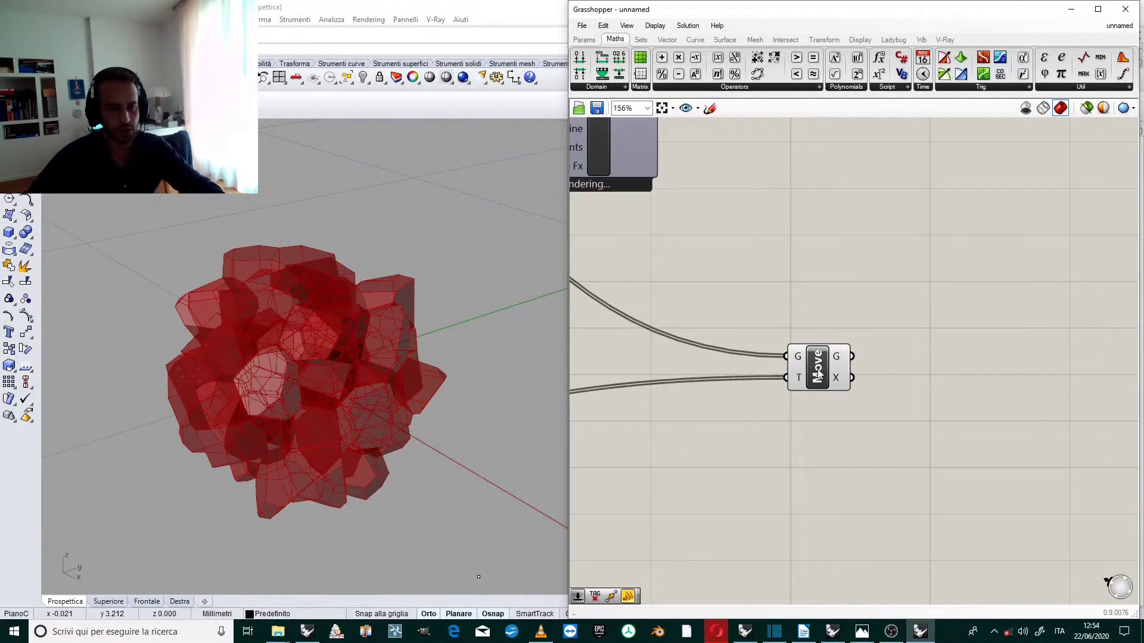
# Select the Move component so only its moved Voronoi cells show in Rhino
pyautogui.click(834, 365)
pyautogui.scroll(-2, 928, 340)
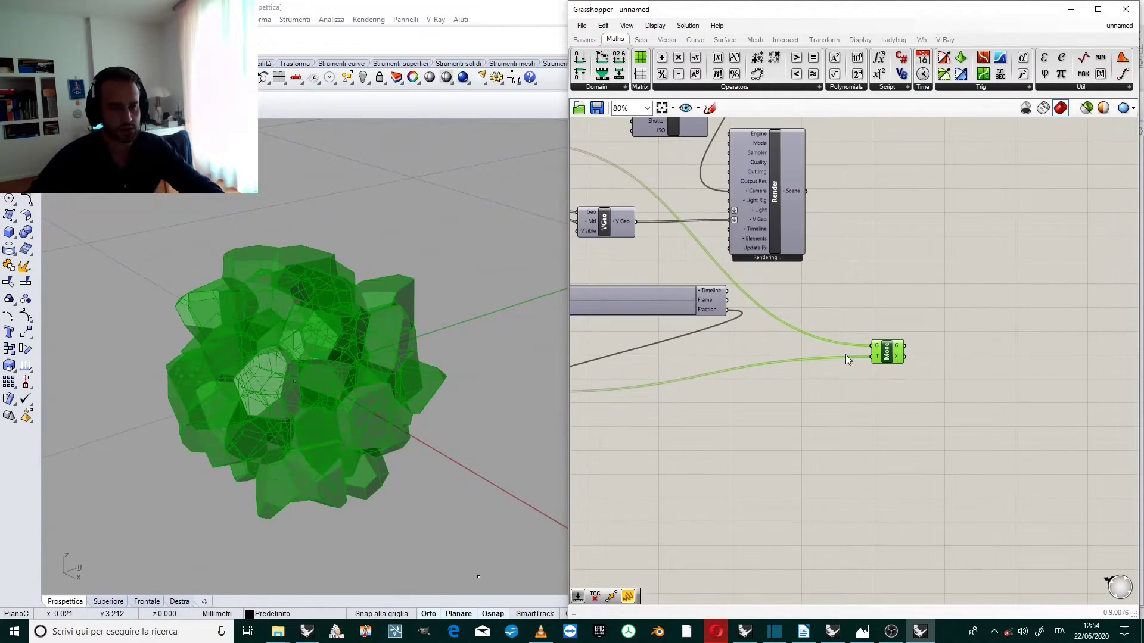
pyautogui.scroll(-2, 796, 326)
pyautogui.scroll(5, 711, 305)
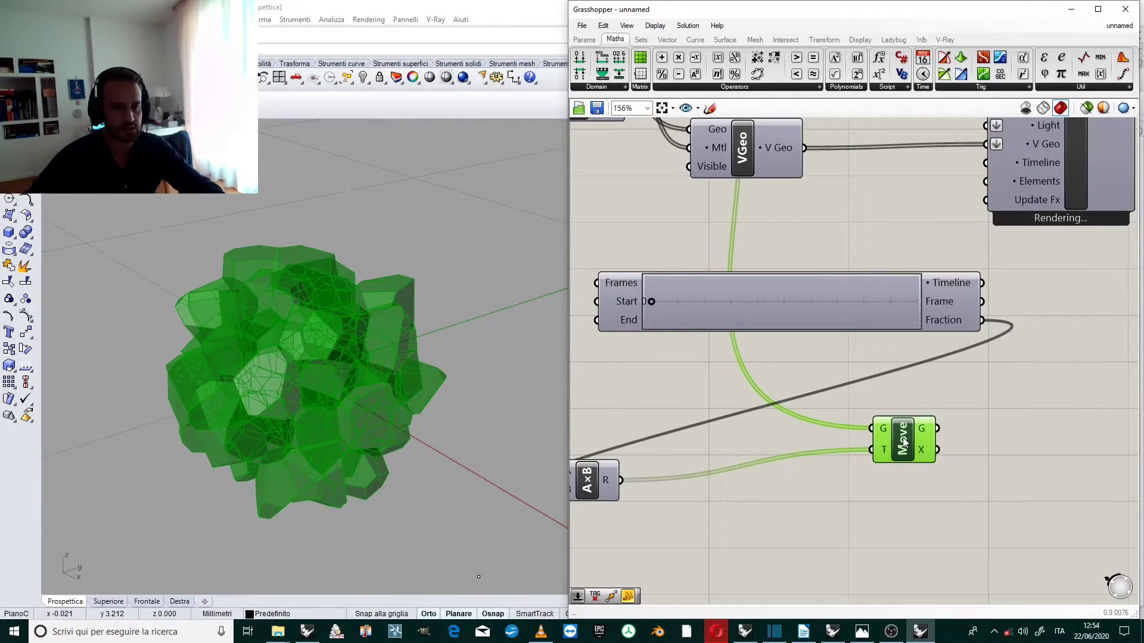
pyautogui.scroll(-3, 711, 305)
# Play the Timeline animation again so the Voronoi cells spread widely apart by frame 29
pyautogui.scroll(2, 717, 291)
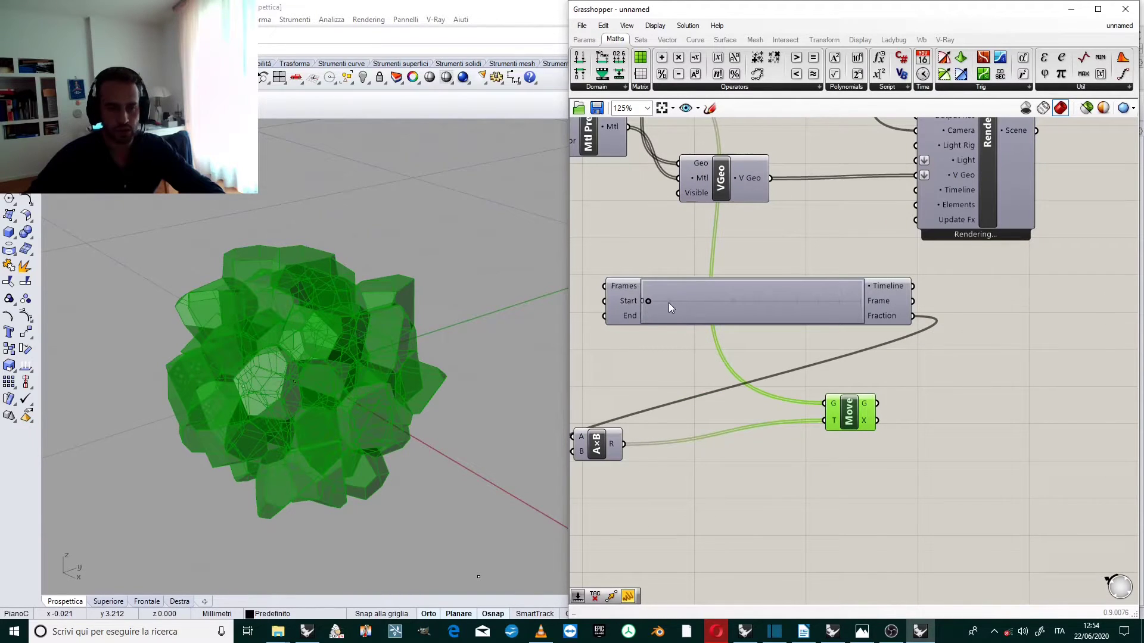
pyautogui.rightClick(670, 307)
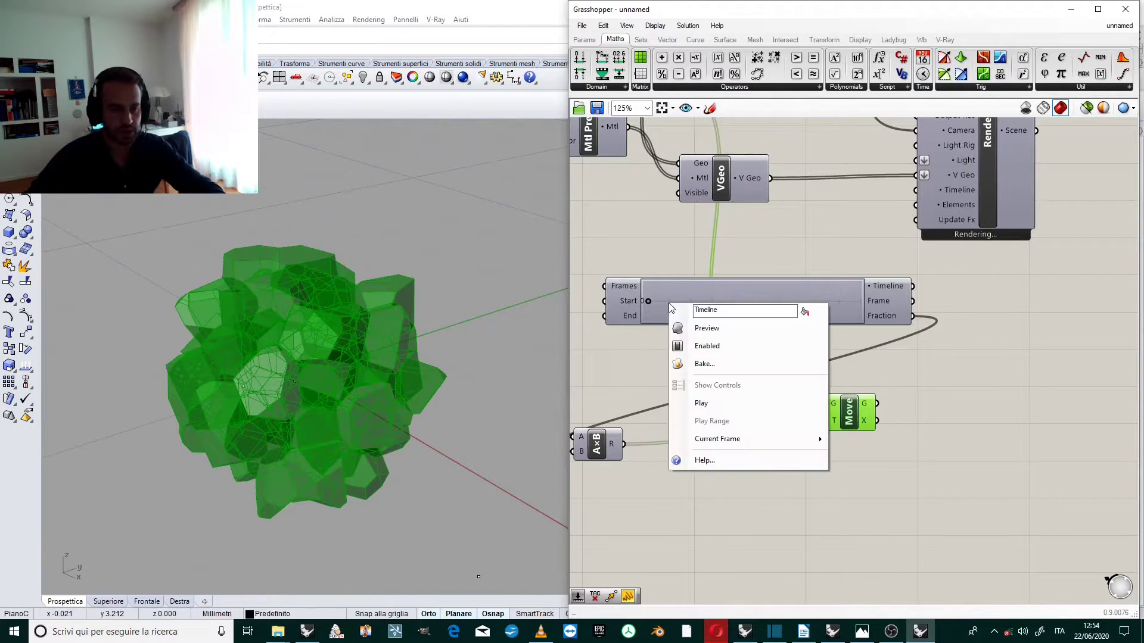
pyautogui.click(704, 405)
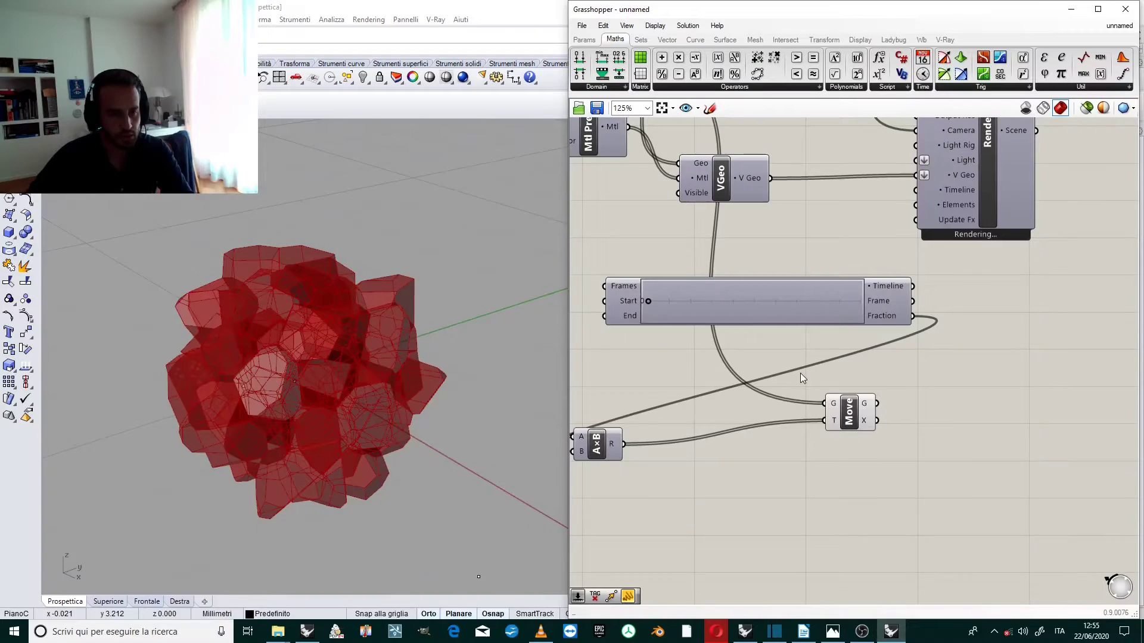
pyautogui.rightClick(761, 310)
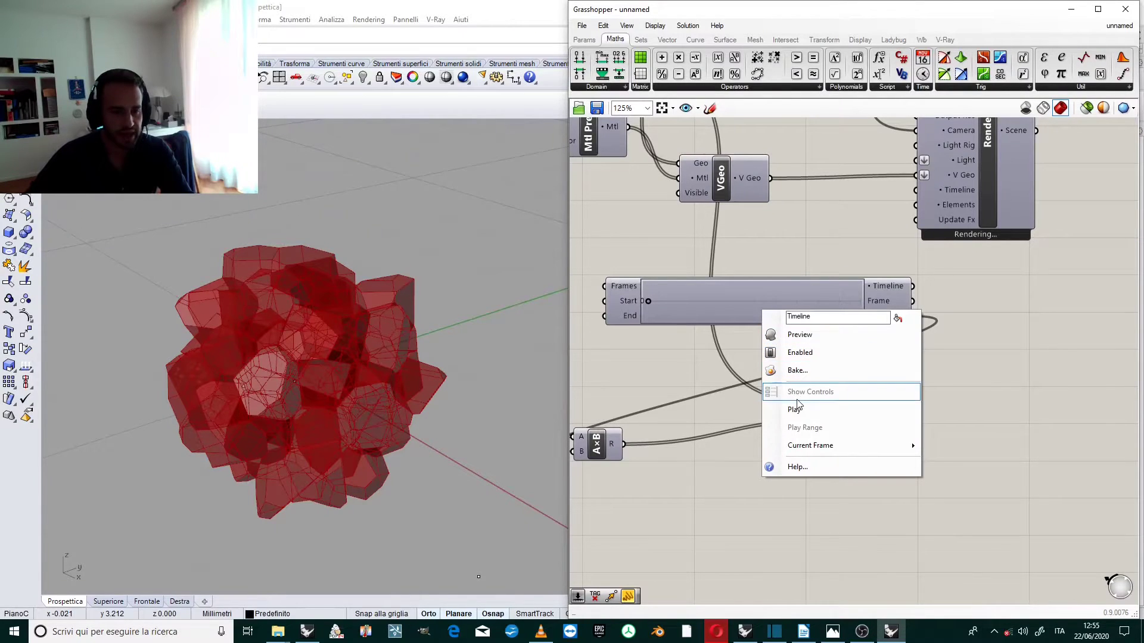
pyautogui.click(796, 409)
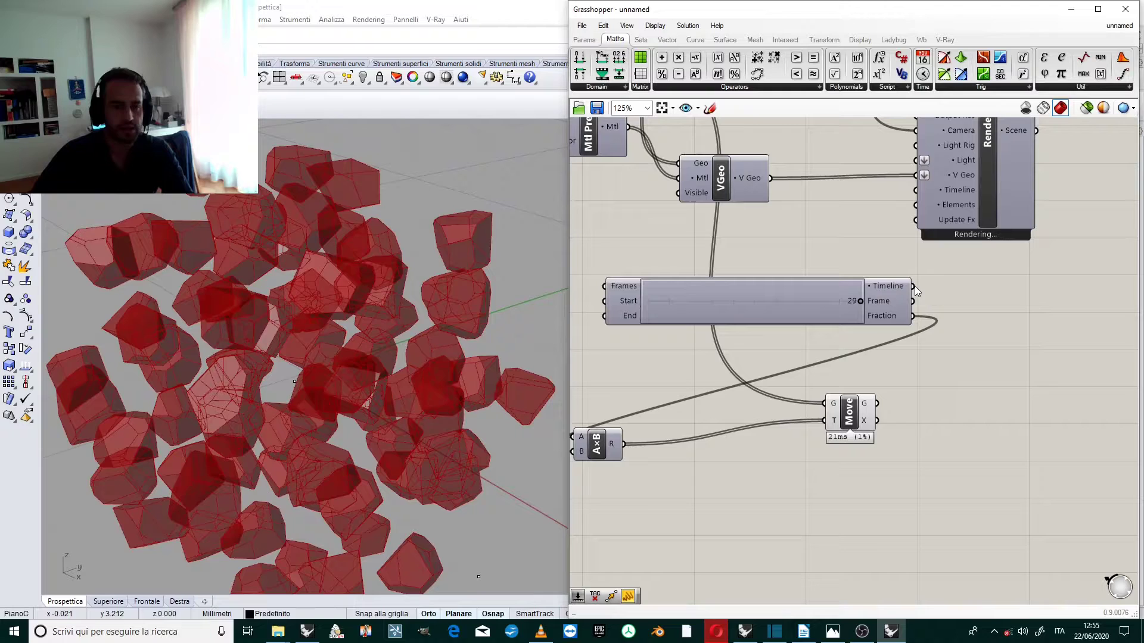
# Wire the animation's Timeline output into the Render component's Timeline input
pyautogui.scroll(-1, 904, 338)
pyautogui.scroll(2, 1012, 161)
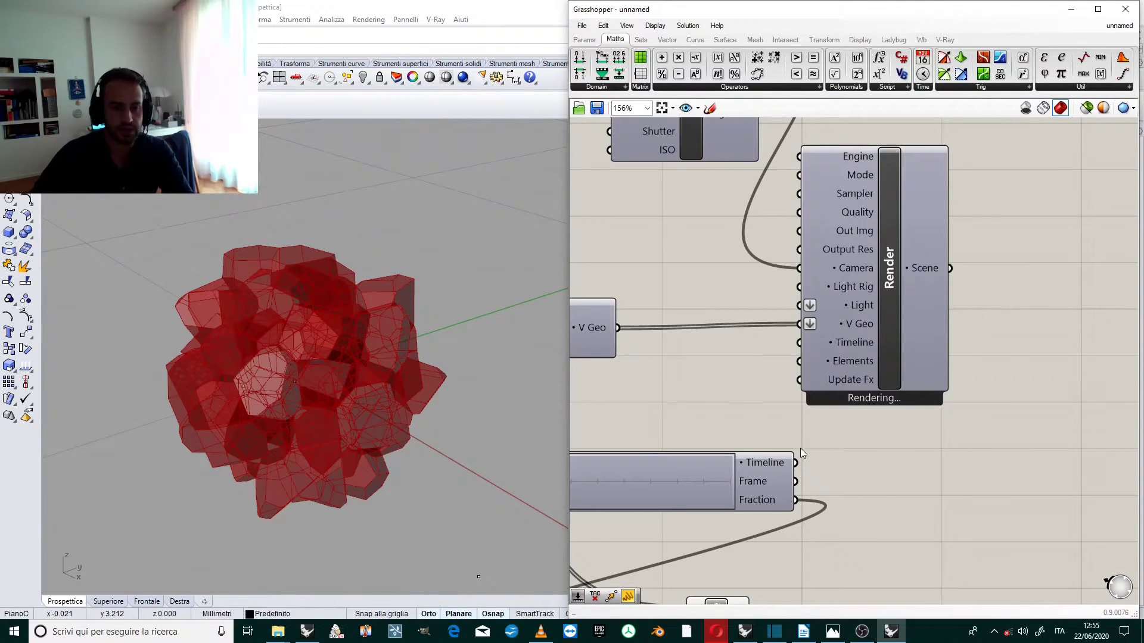
pyautogui.moveTo(797, 463); pyautogui.dragTo(805, 338)
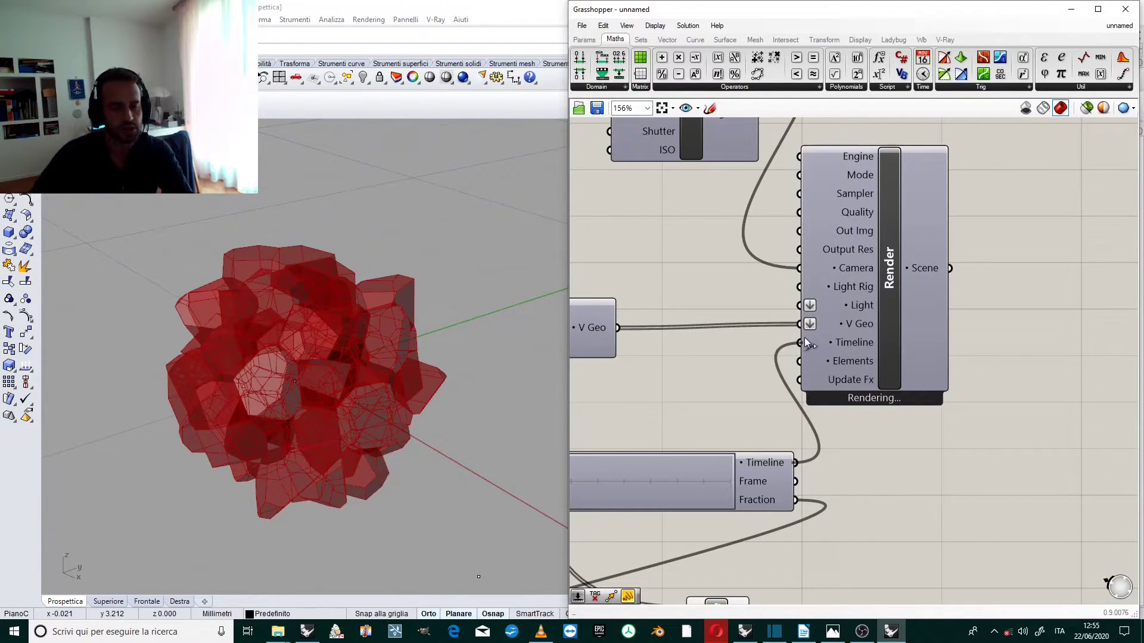
# Bring up the right-click options of the Render component's Out Img input
pyautogui.rightClick(889, 292)
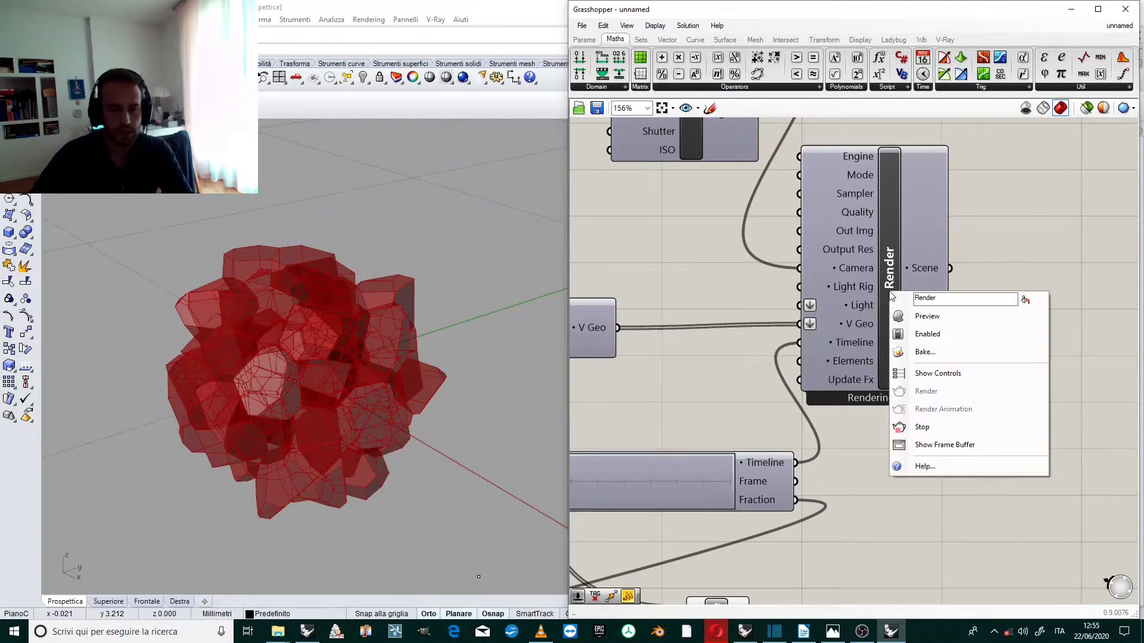
pyautogui.click(856, 233)
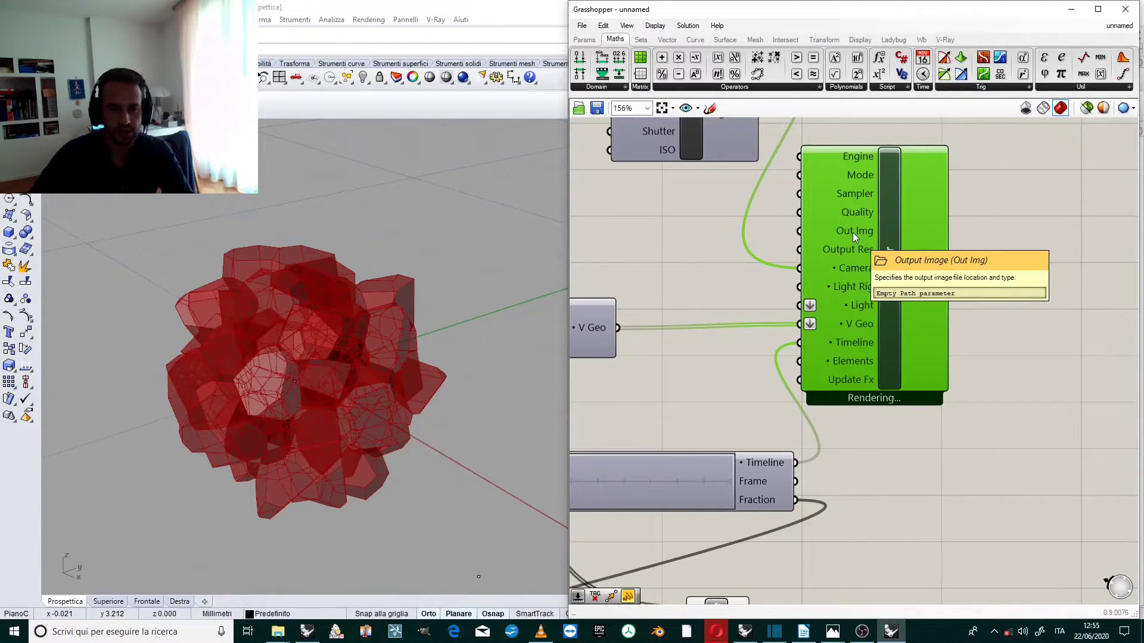
pyautogui.rightClick(853, 234)
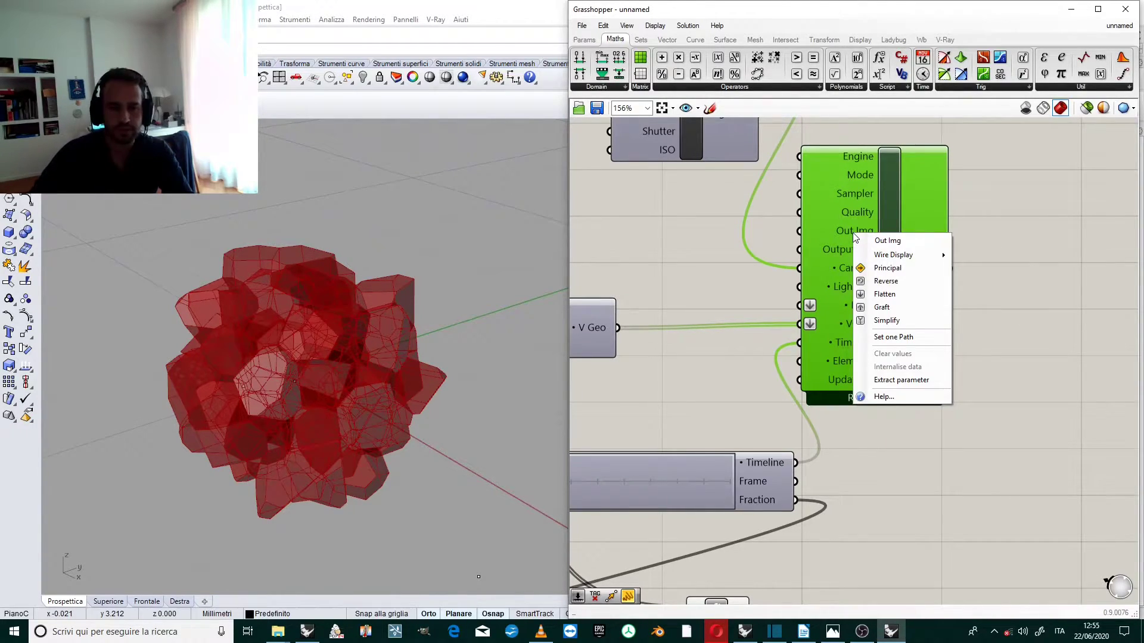
# Set the output image path to a PNG named 'first attempt' in the explosion folder
pyautogui.click(895, 338)
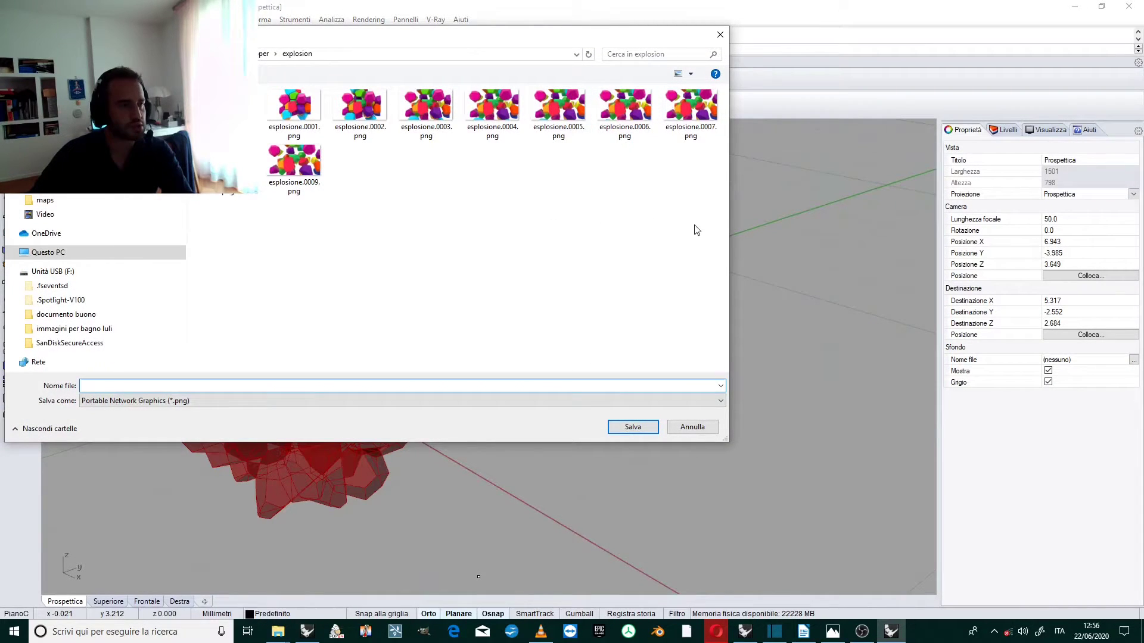
pyautogui.click(184, 382)
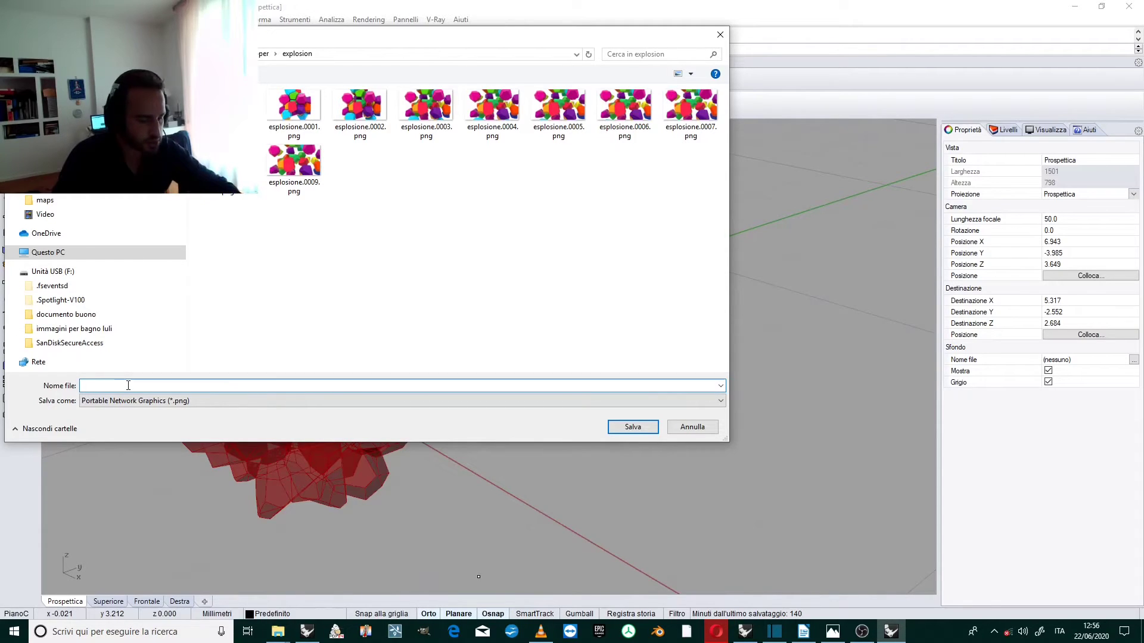
pyautogui.write('peo')
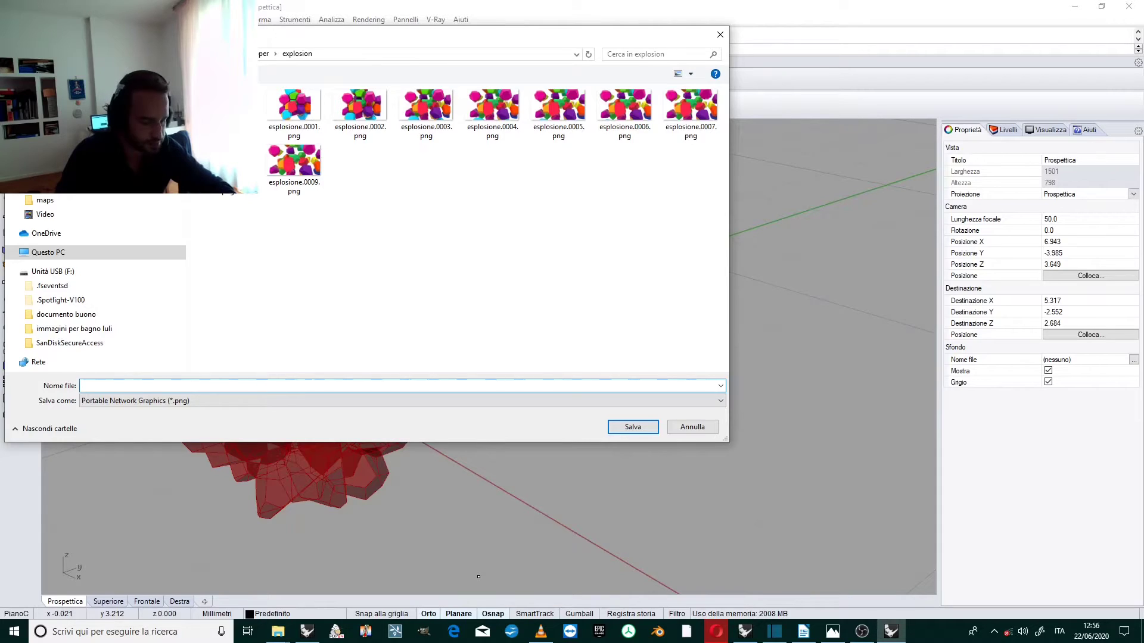
pyautogui.write('firs')
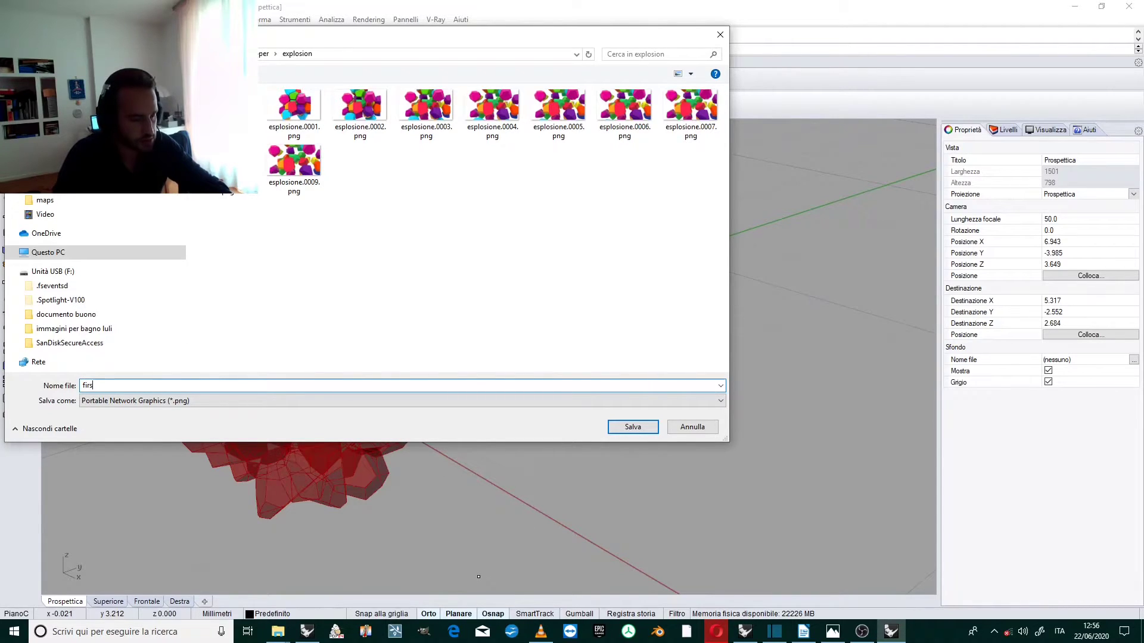
pyautogui.write('t a')
pyautogui.press('BackSpace')
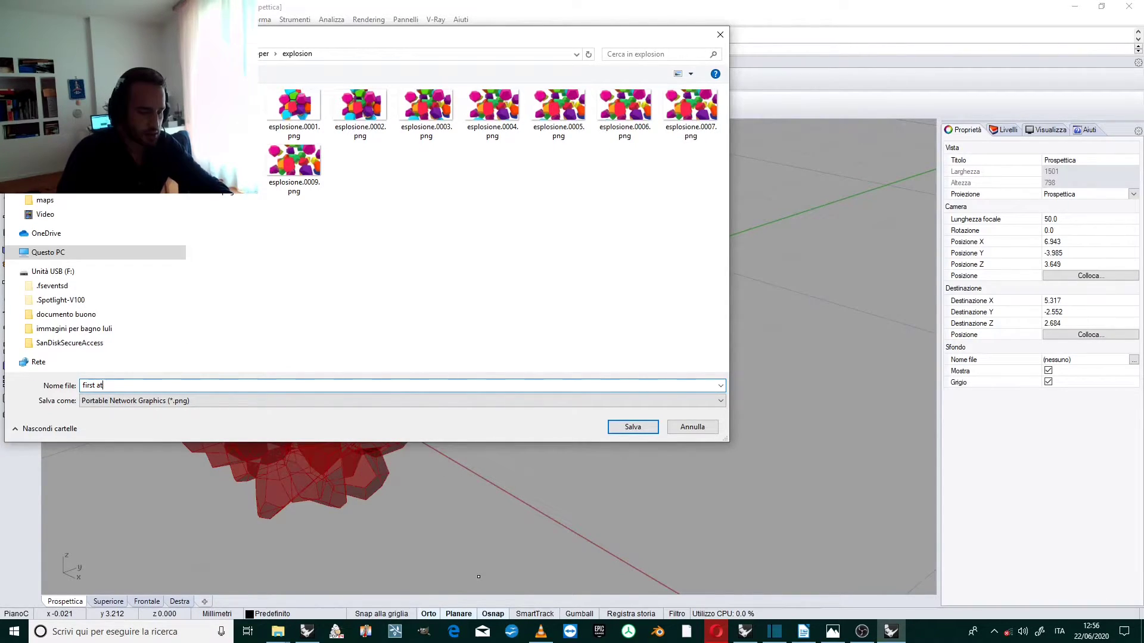
pyautogui.write('tempt')
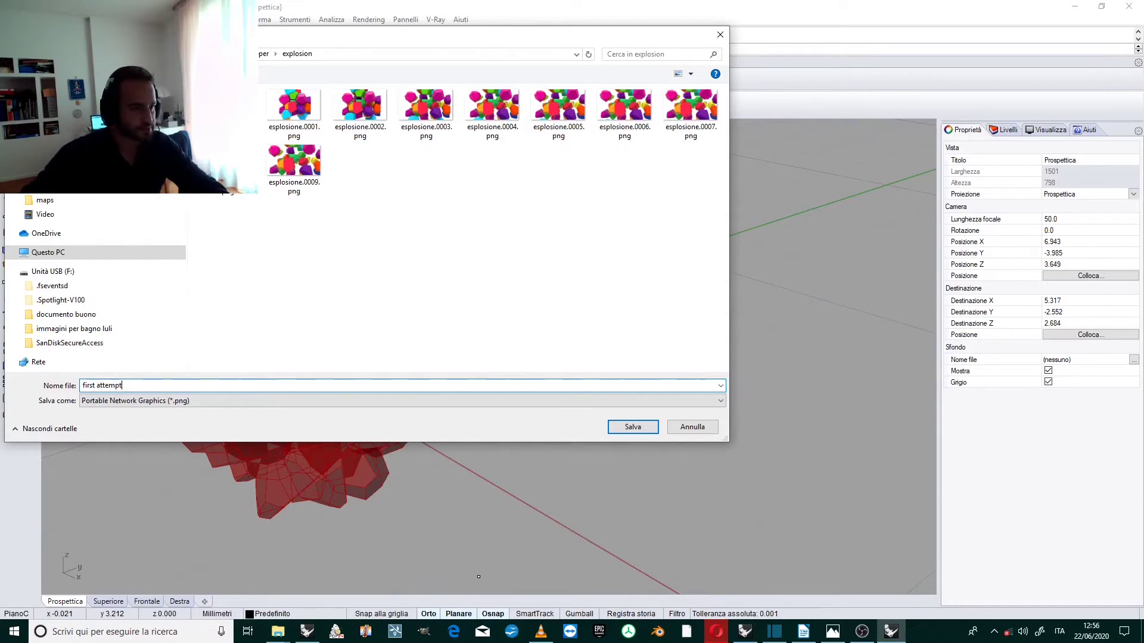
# Save the 'first attempt' path, stop the current render, and start Render Animation for 30 frames
pyautogui.click(650, 428)
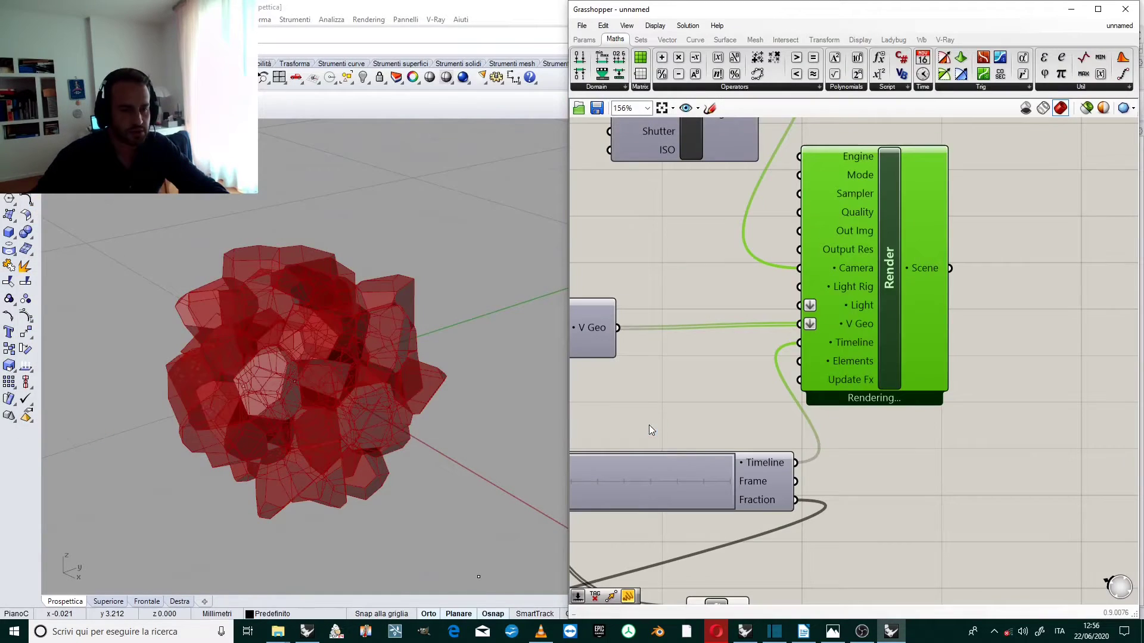
pyautogui.rightClick(887, 311)
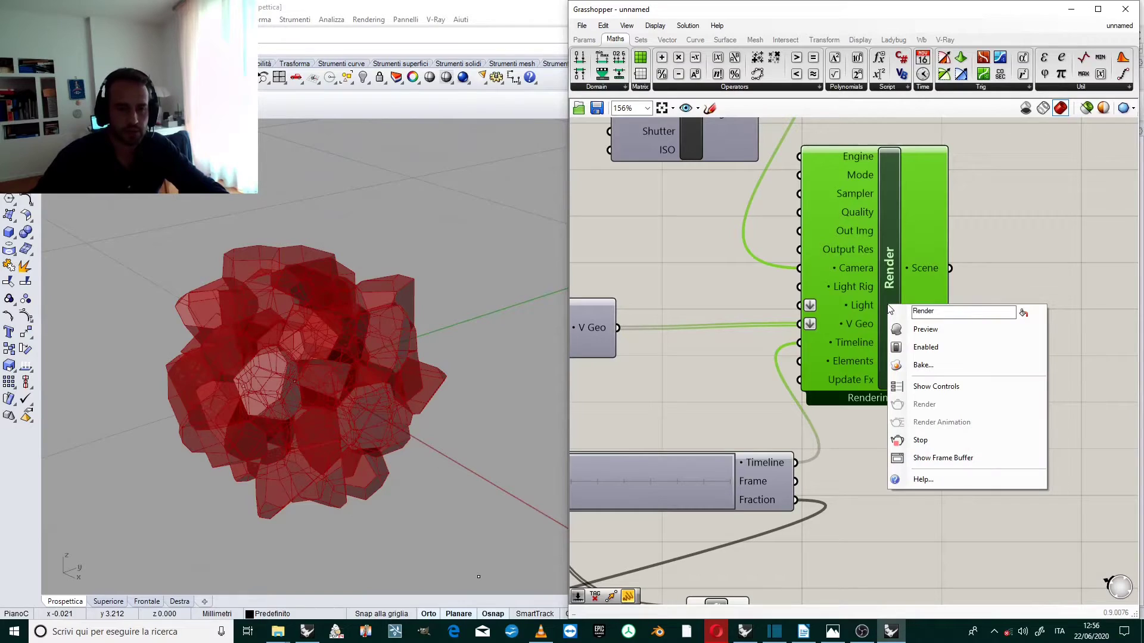
pyautogui.click(945, 438)
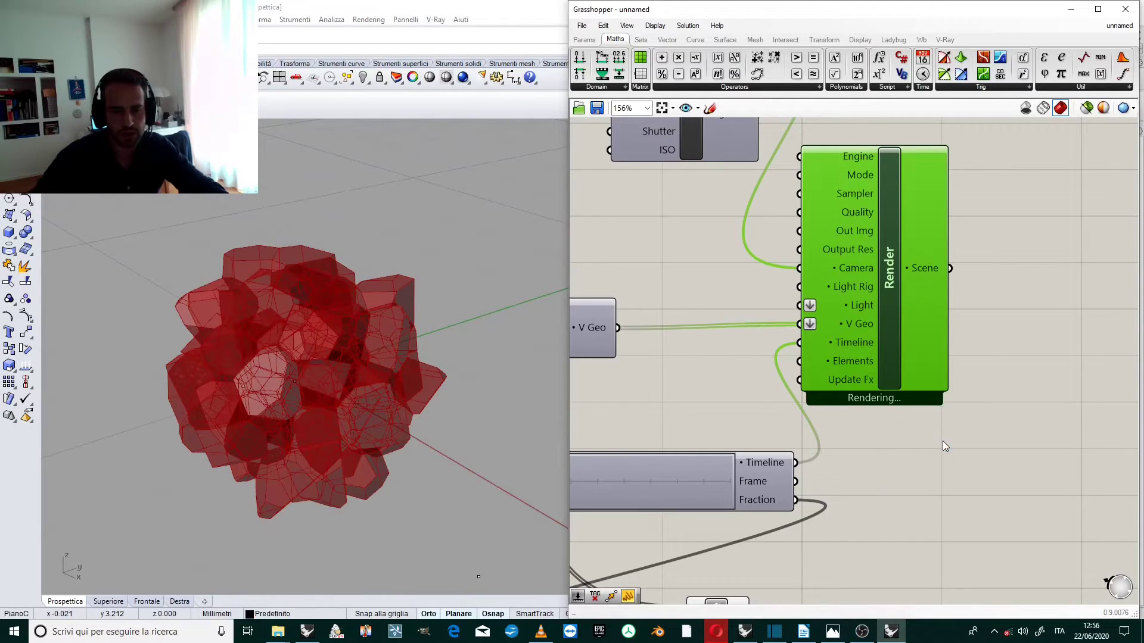
pyautogui.rightClick(892, 360)
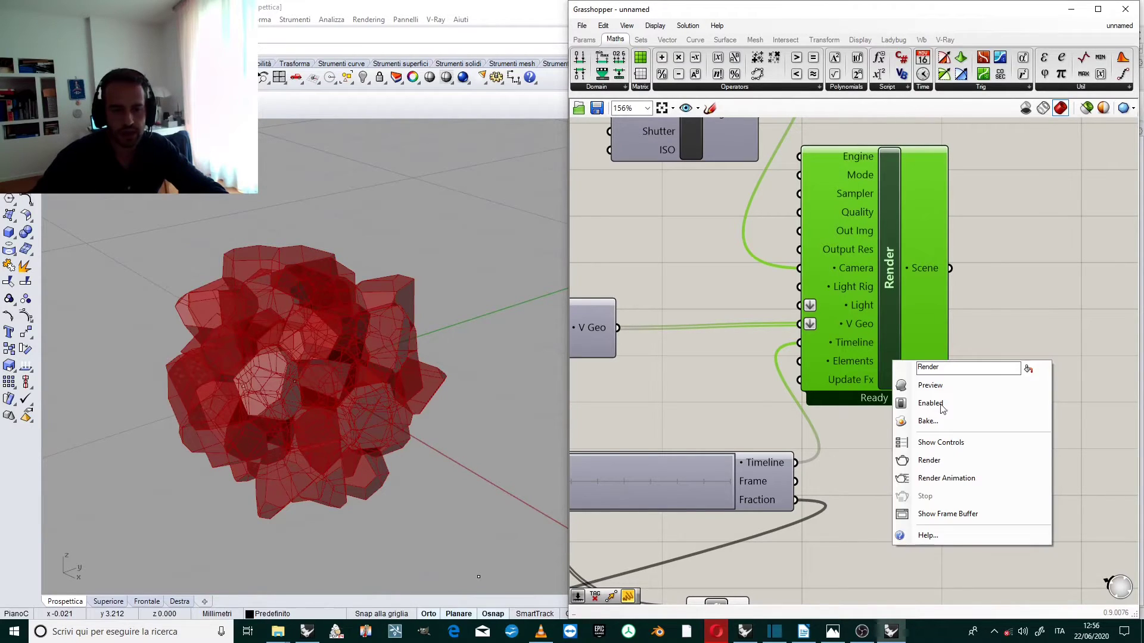
pyautogui.click(971, 480)
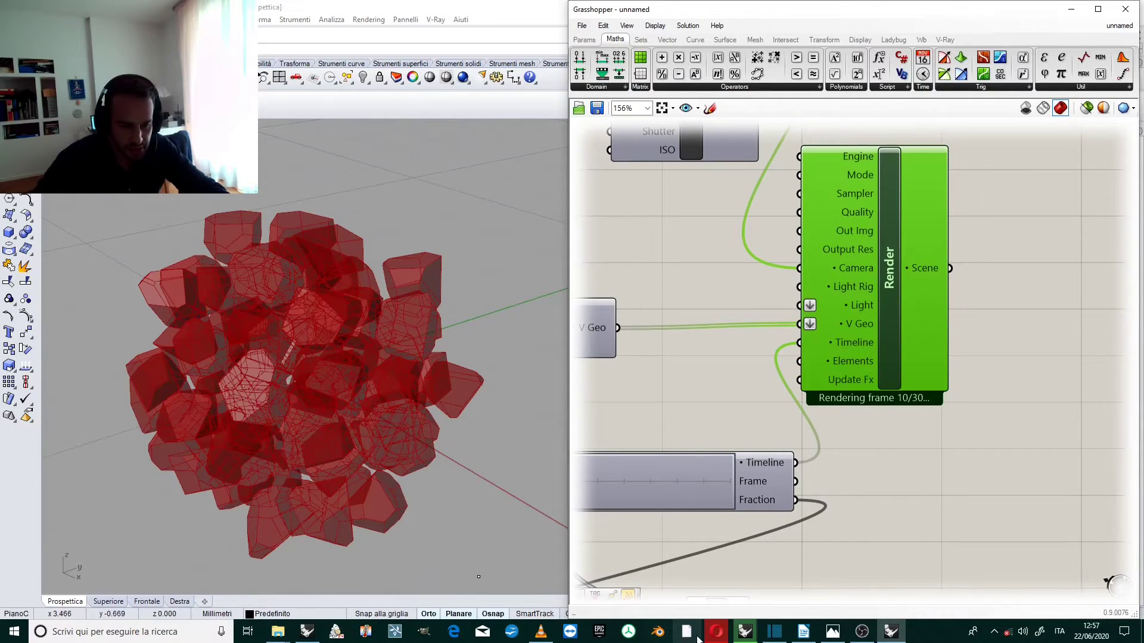
# Maximize the V-Ray Frame Buffer to view the exploding sphere render, then stop rendering
pyautogui.click(746, 633)
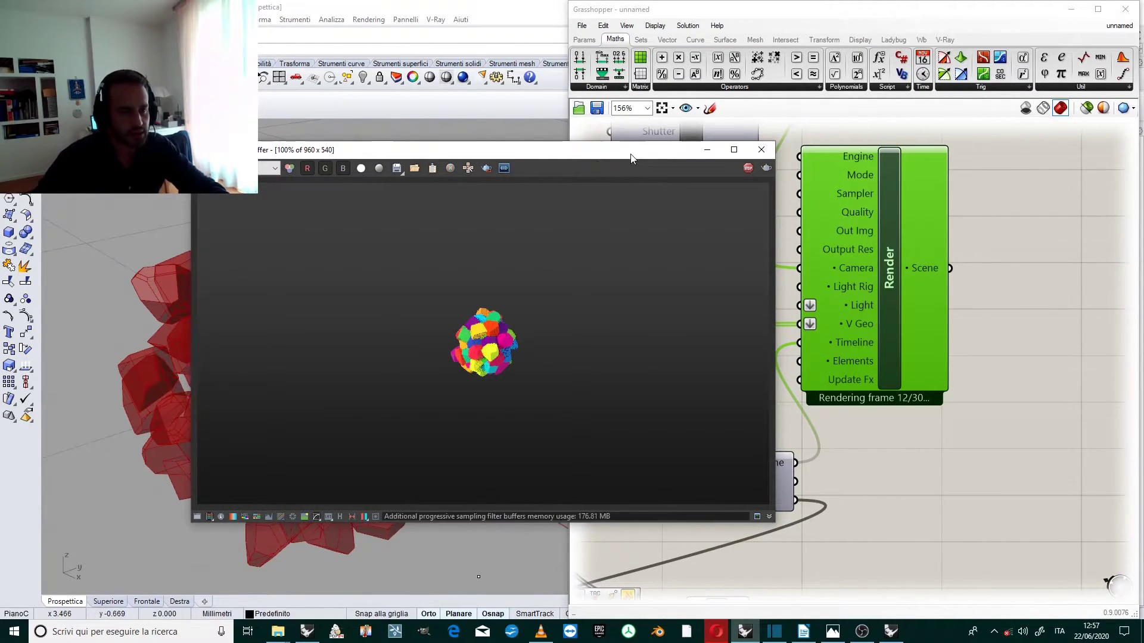
pyautogui.moveTo(630, 151); pyautogui.dragTo(667, 89)
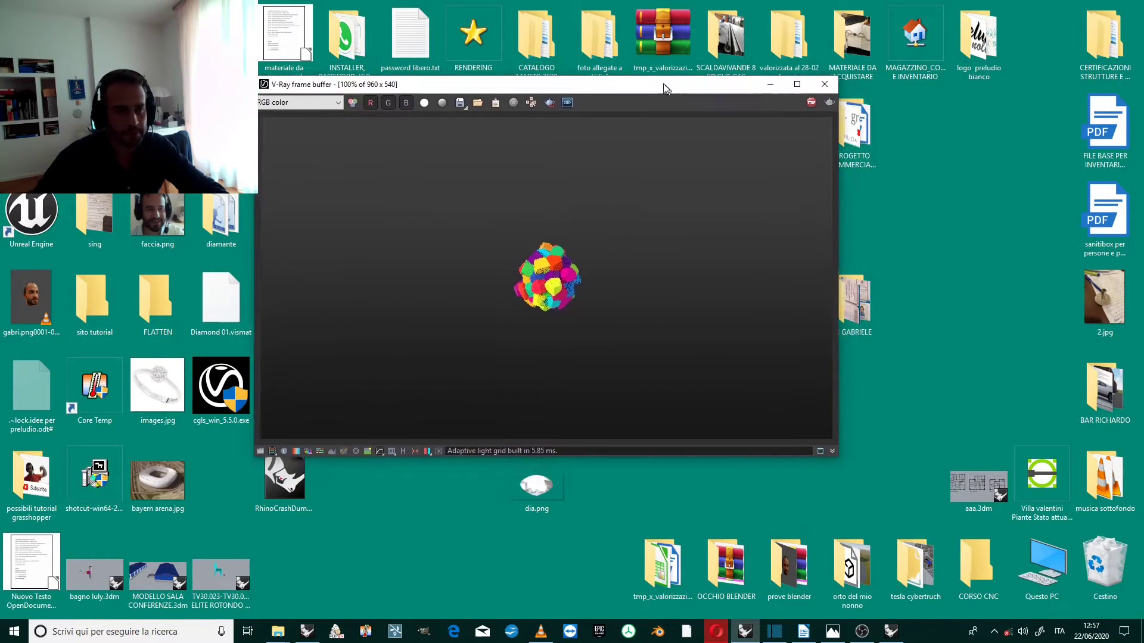
pyautogui.doubleClick(774, 79)
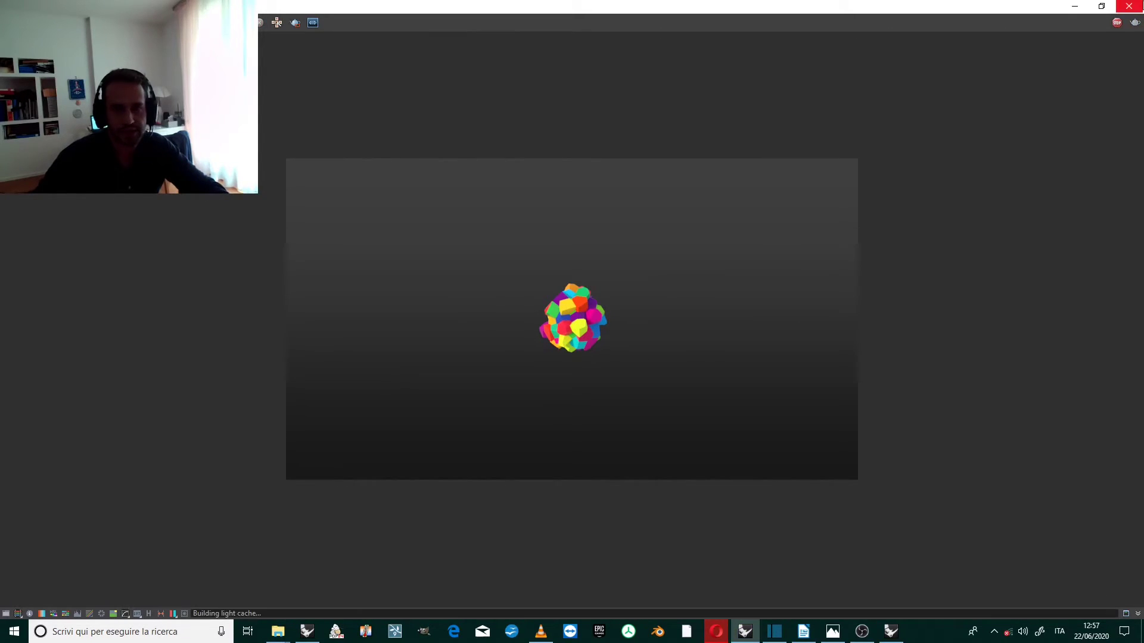
pyautogui.click(1117, 24)
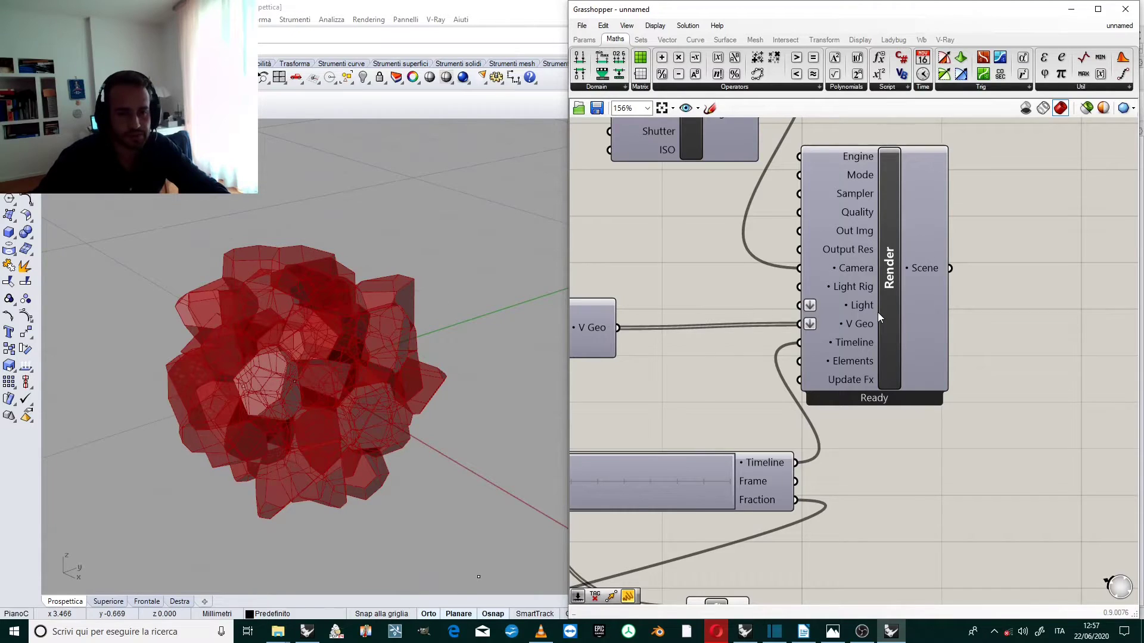
# Select the Move component and shift the VGeo component further right on the canvas
pyautogui.scroll(-2, 877, 312)
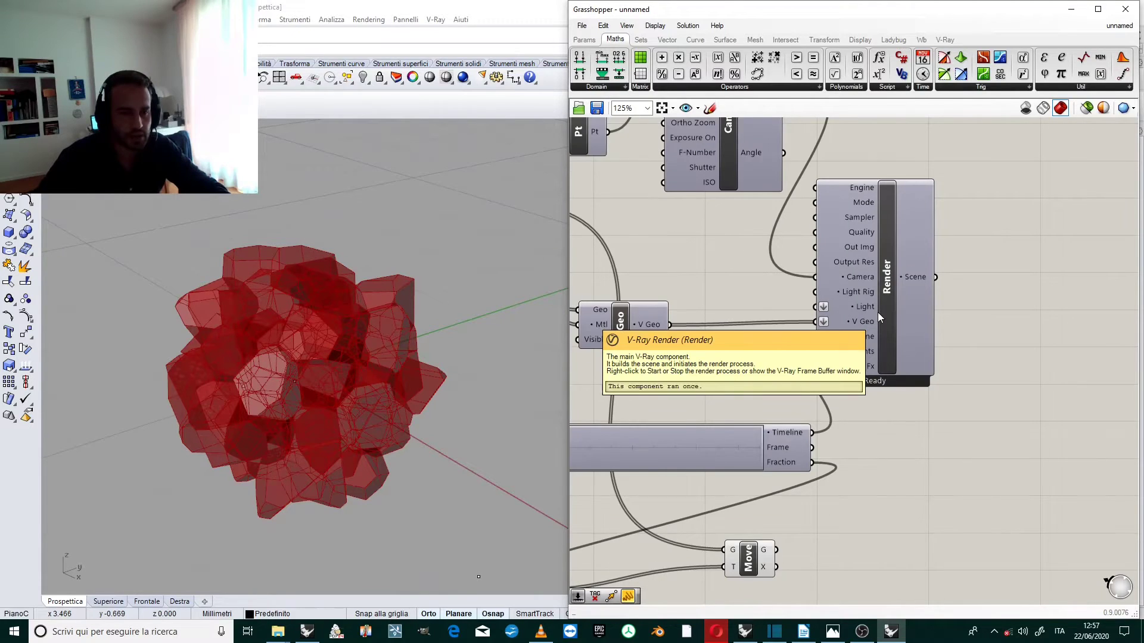
pyautogui.scroll(1, 769, 511)
pyautogui.click(769, 511)
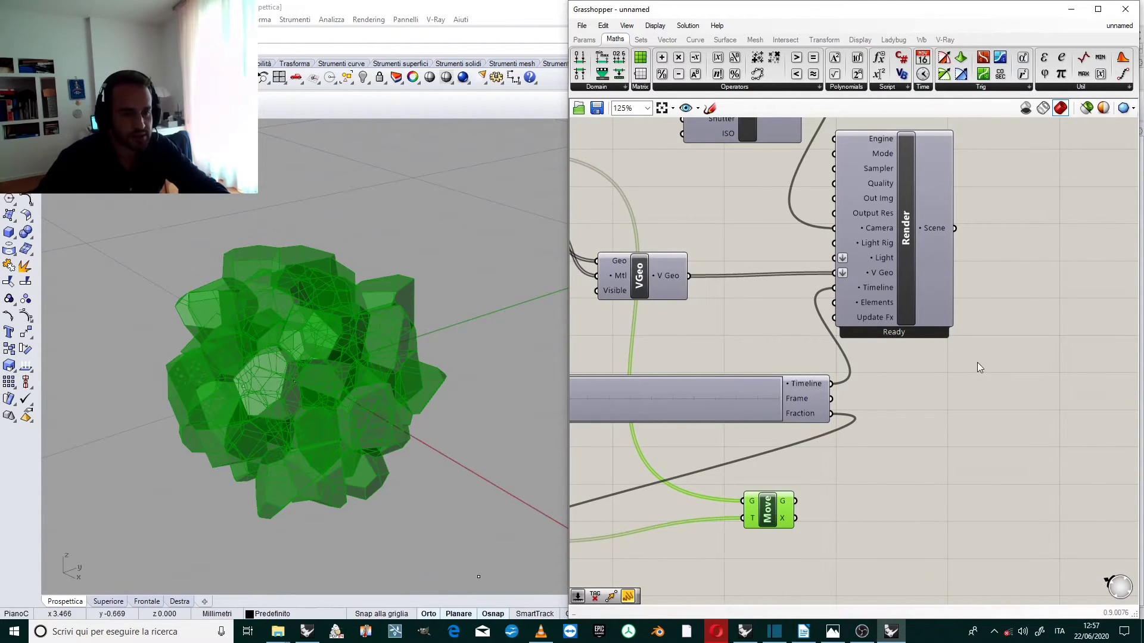
pyautogui.moveTo(805, 394); pyautogui.dragTo(839, 389, button='right')
pyautogui.click(680, 272)
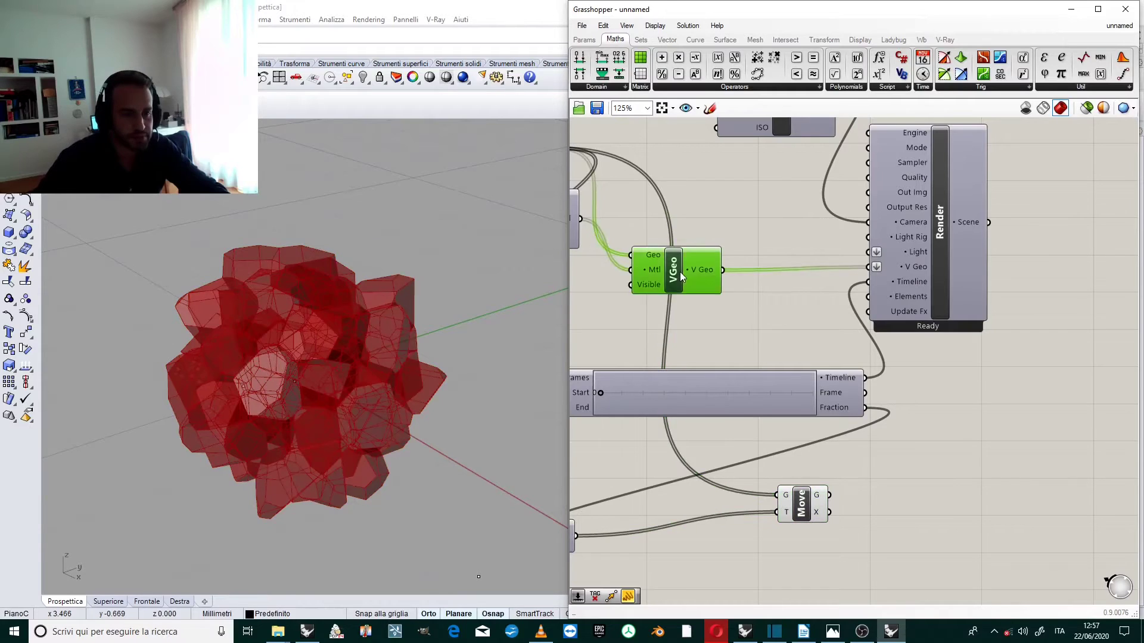
pyautogui.moveTo(680, 271); pyautogui.dragTo(732, 278)
# Connect the Move component's displaced geometry output to the VGeo component's Geo input
pyautogui.scroll(-1, 617, 216)
pyautogui.scroll(1, 739, 266)
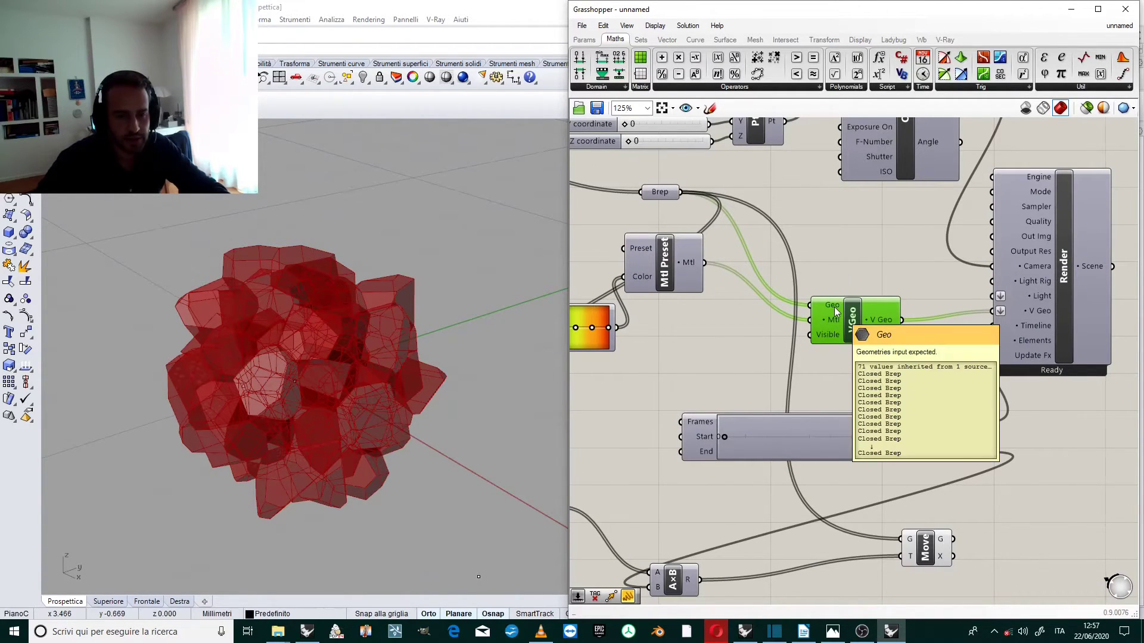
pyautogui.moveTo(831, 309)
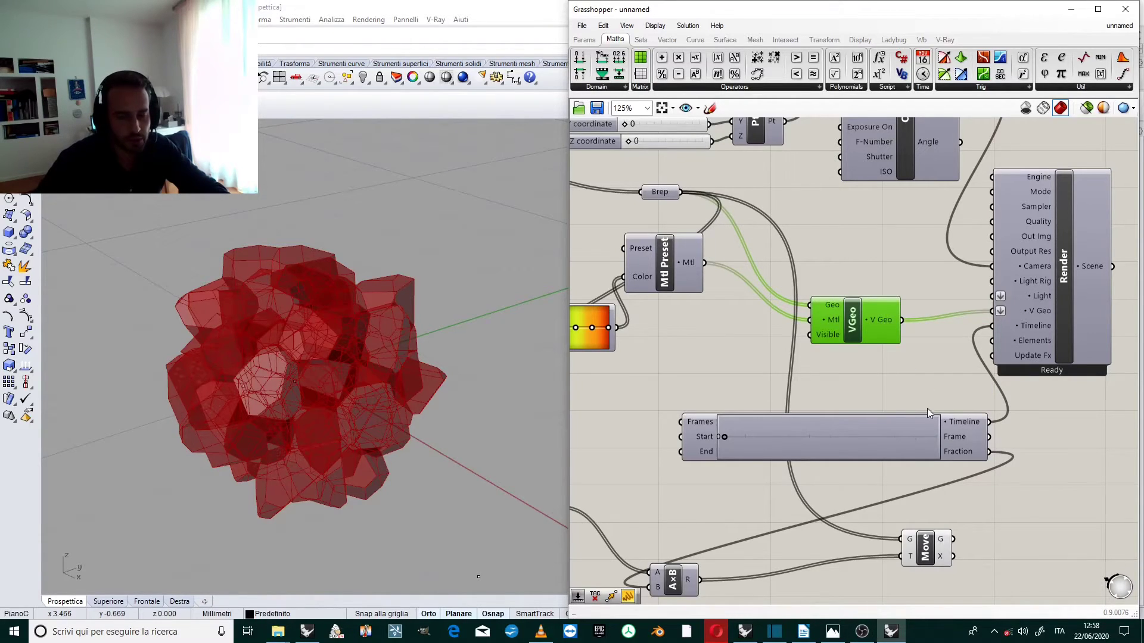
pyautogui.moveTo(951, 539); pyautogui.dragTo(811, 305)
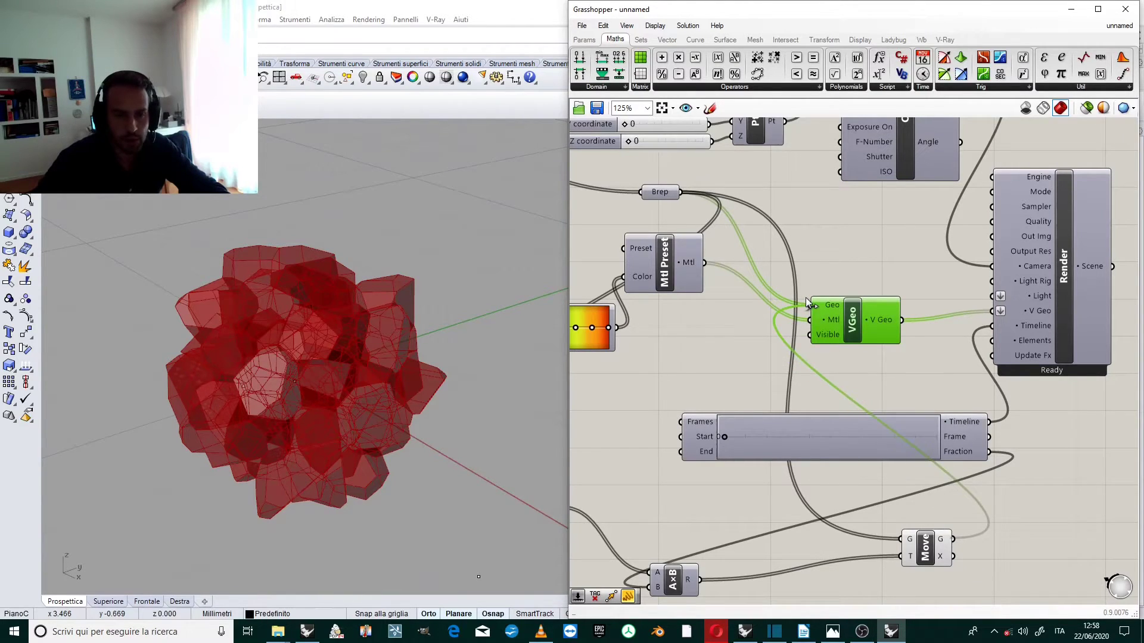
pyautogui.scroll(-2, 705, 276)
pyautogui.scroll(2, 885, 287)
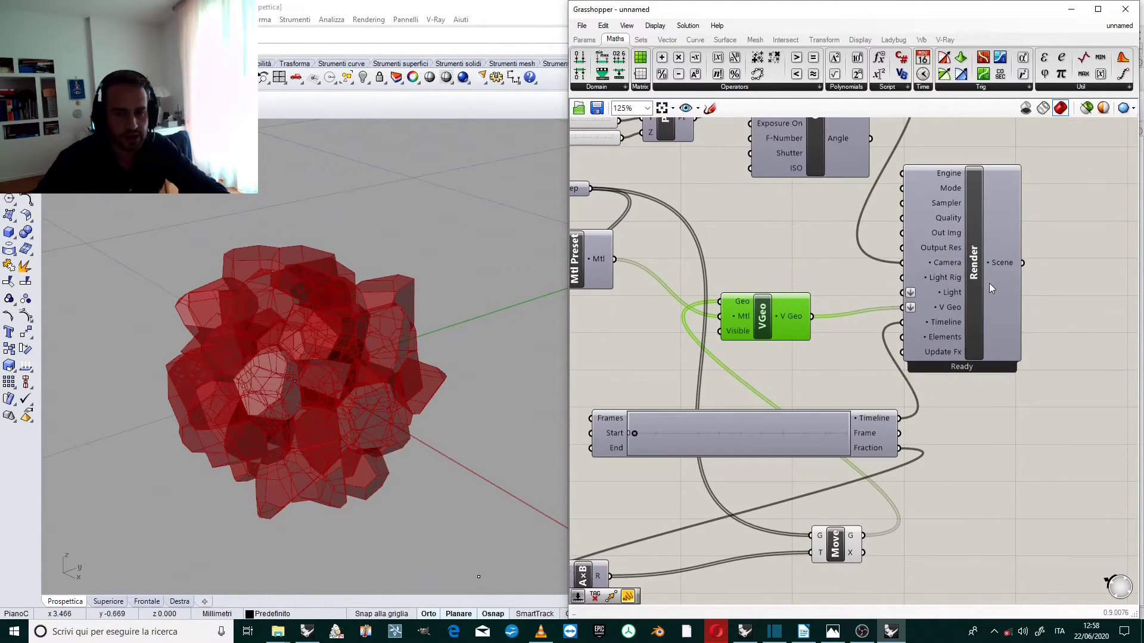
pyautogui.scroll(2, 989, 284)
# Render all 30 frames of the V-Ray animation and view them in the frame buffer
pyautogui.rightClick(951, 310)
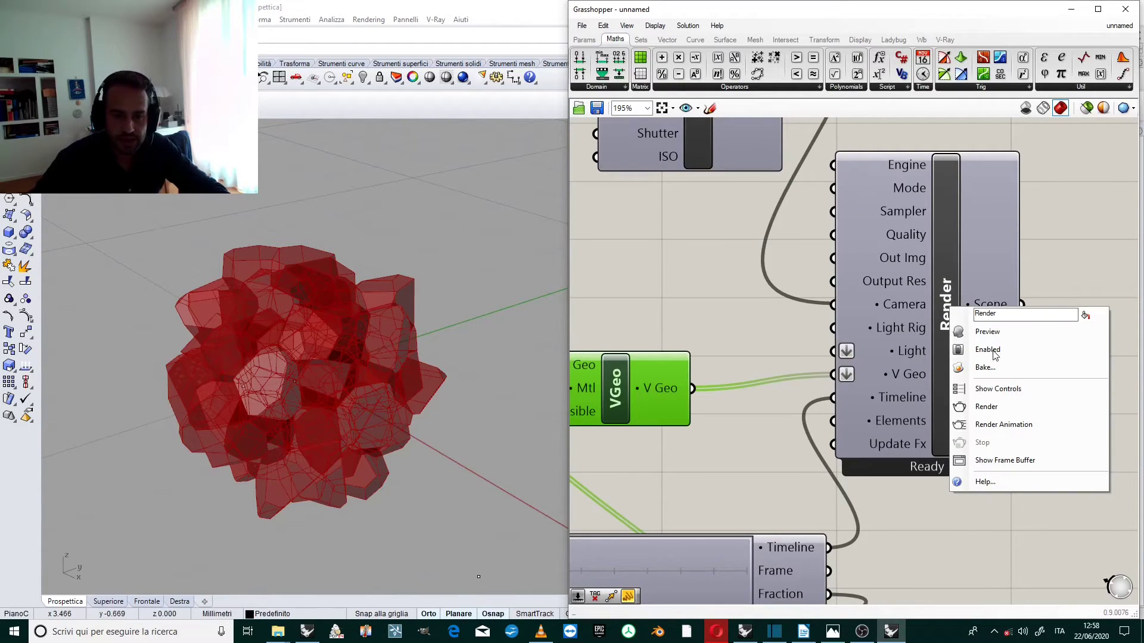
pyautogui.click(1034, 424)
pyautogui.scroll(-4, 792, 330)
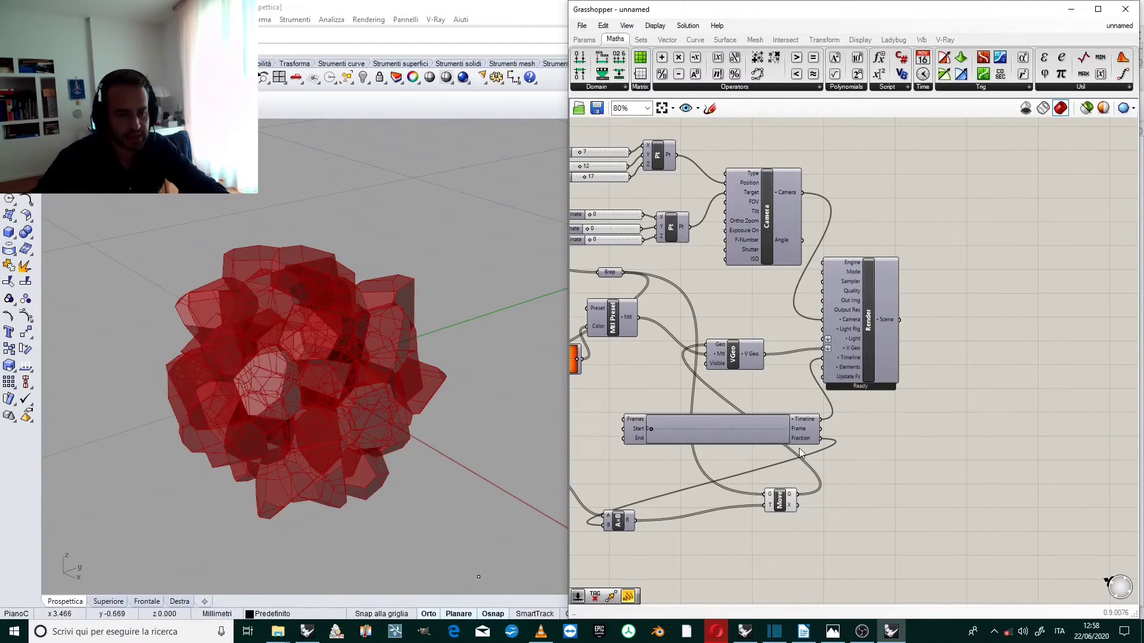
pyautogui.scroll(3, 736, 349)
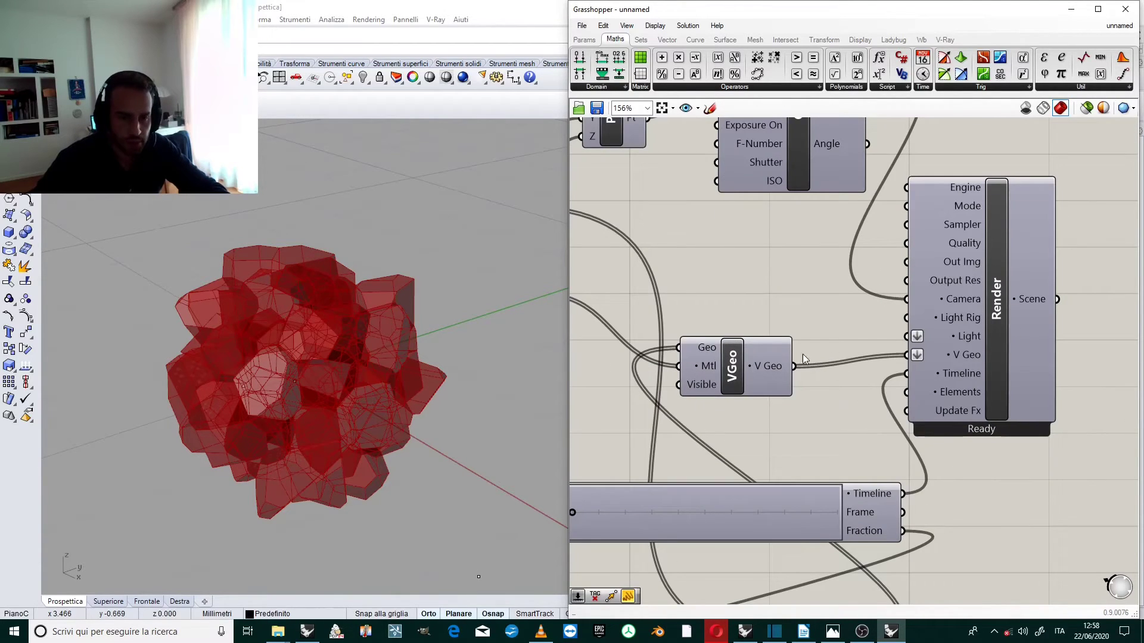
pyautogui.rightClick(994, 325)
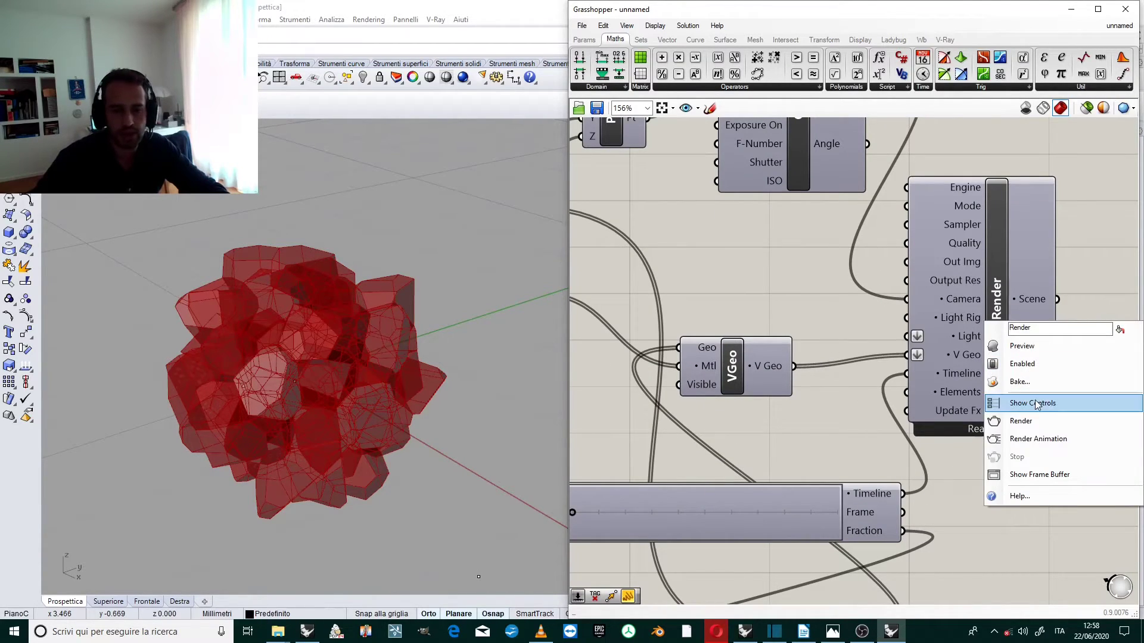
pyautogui.click(1027, 439)
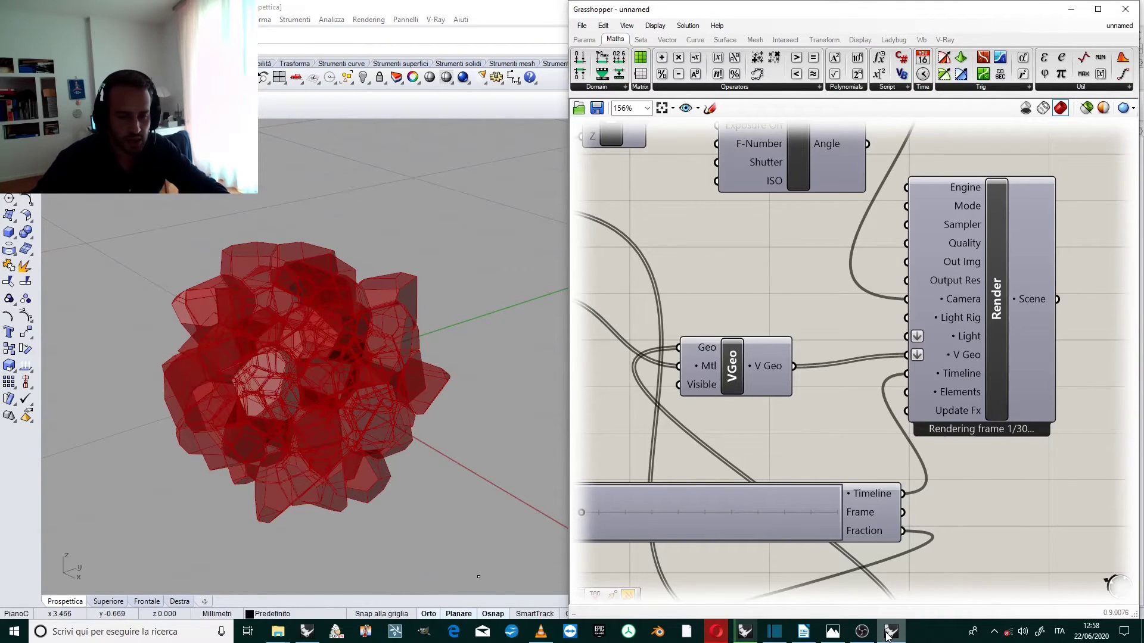
pyautogui.click(780, 581)
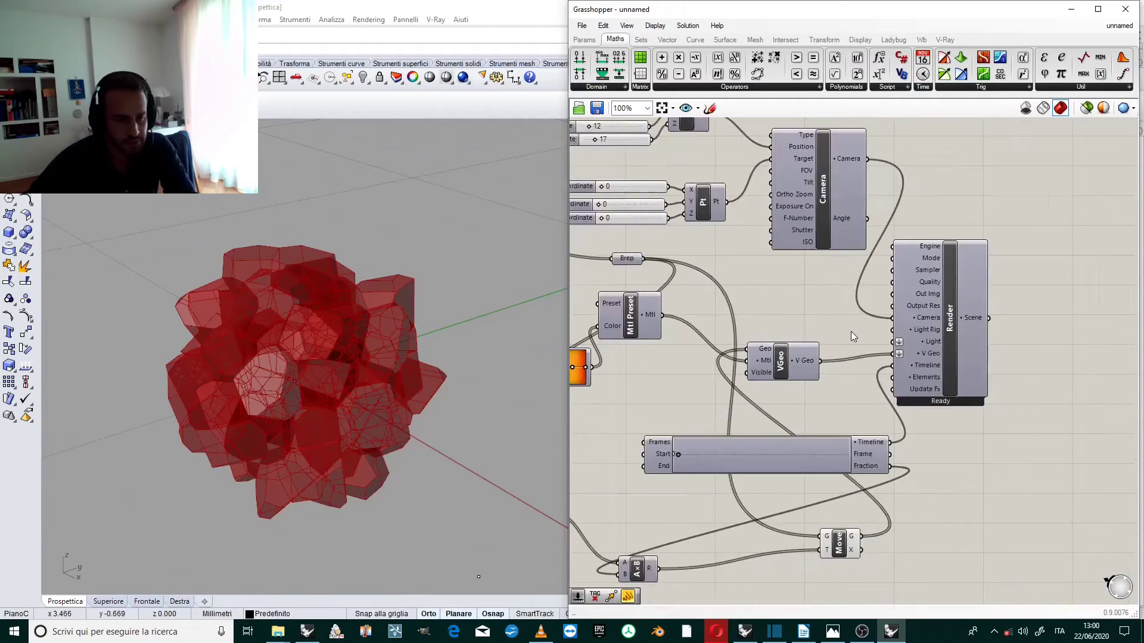
# Reposition the Move component on the canvas to leave room beside the A×B multiplication
pyautogui.scroll(-2, 857, 357)
pyautogui.scroll(3, 846, 453)
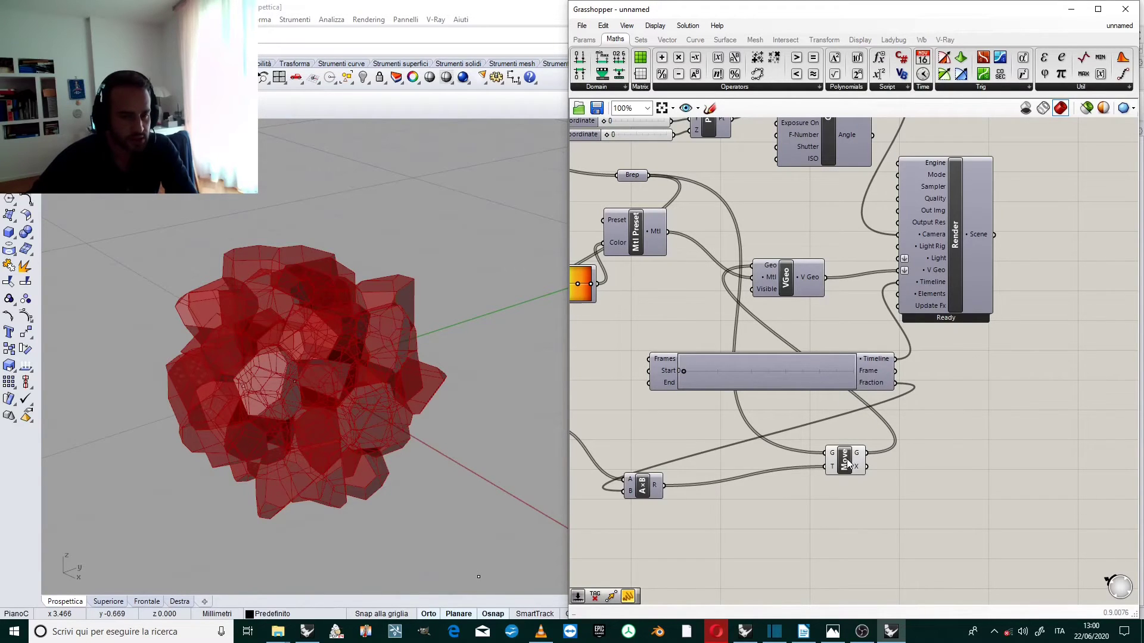
pyautogui.moveTo(845, 463); pyautogui.dragTo(757, 487)
pyautogui.scroll(1, 683, 502)
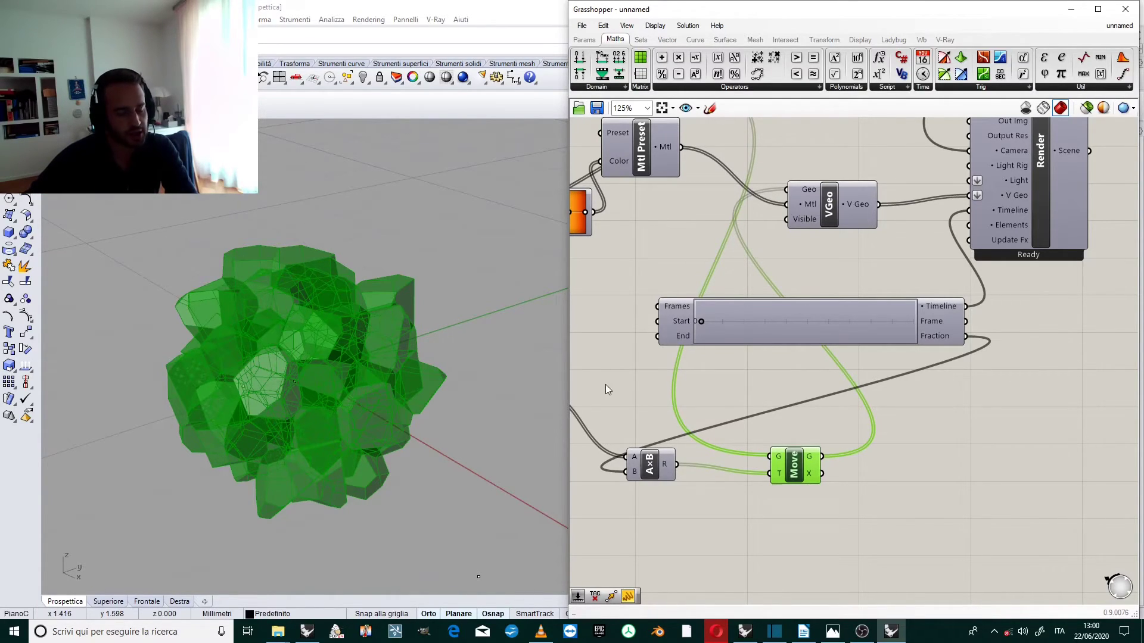
pyautogui.scroll(1, 804, 417)
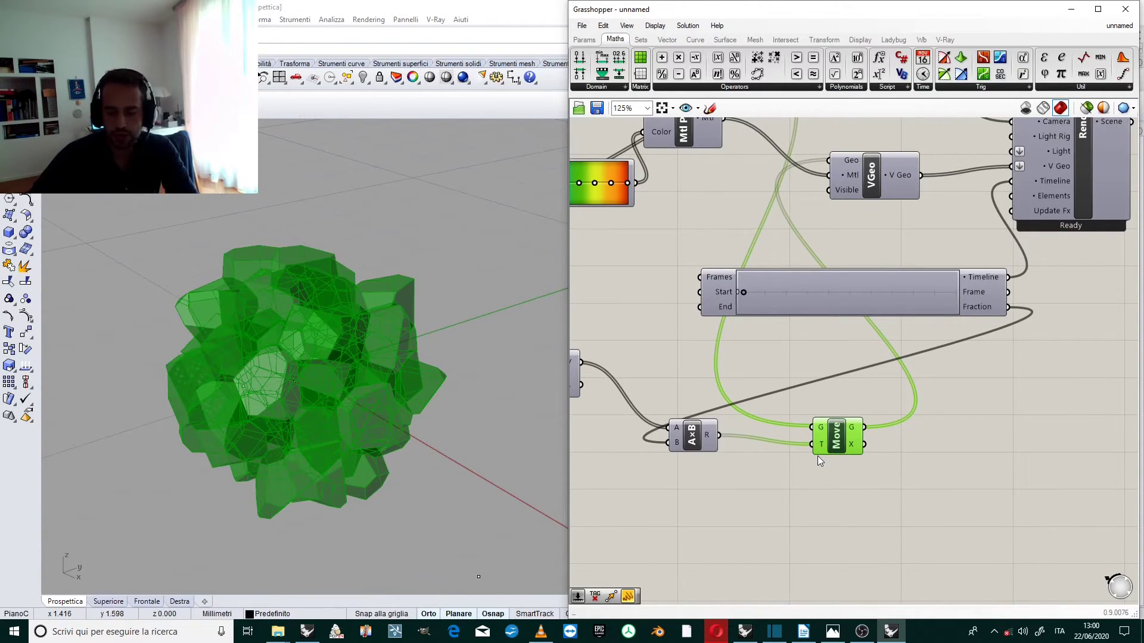
pyautogui.moveTo(841, 448); pyautogui.dragTo(822, 441)
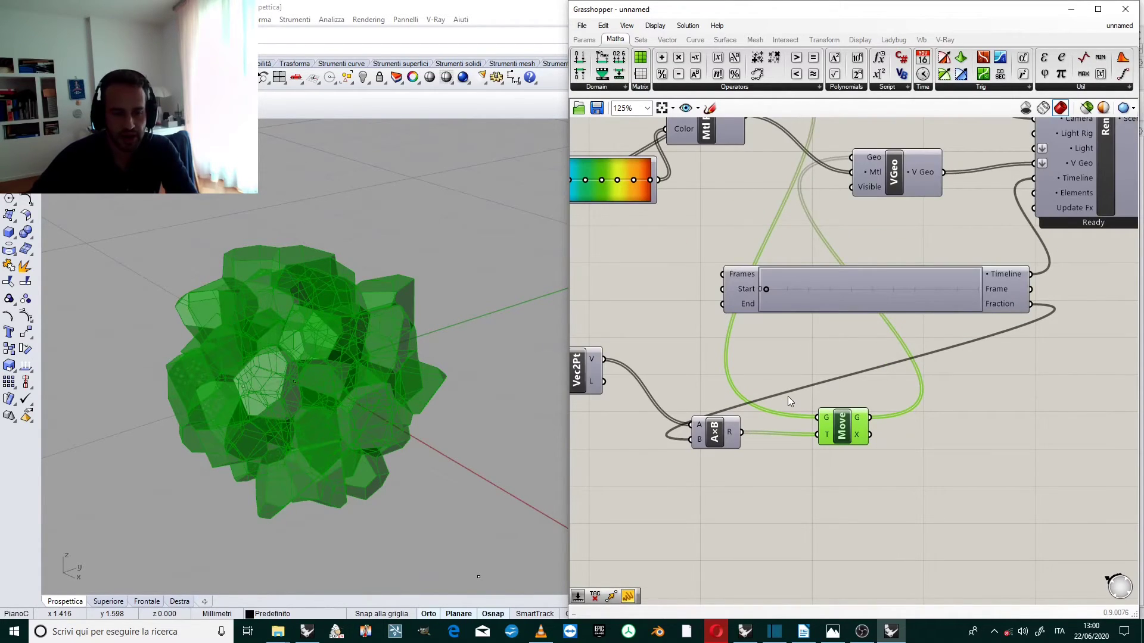
pyautogui.scroll(-1, 788, 395)
pyautogui.scroll(2, 770, 419)
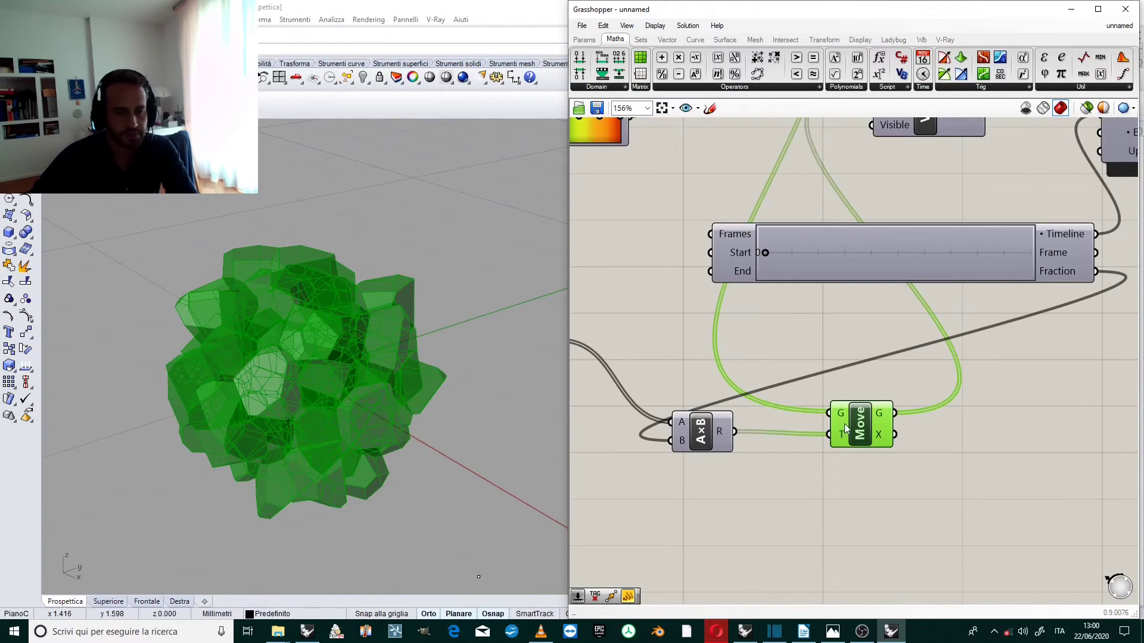
pyautogui.moveTo(868, 443); pyautogui.dragTo(957, 426)
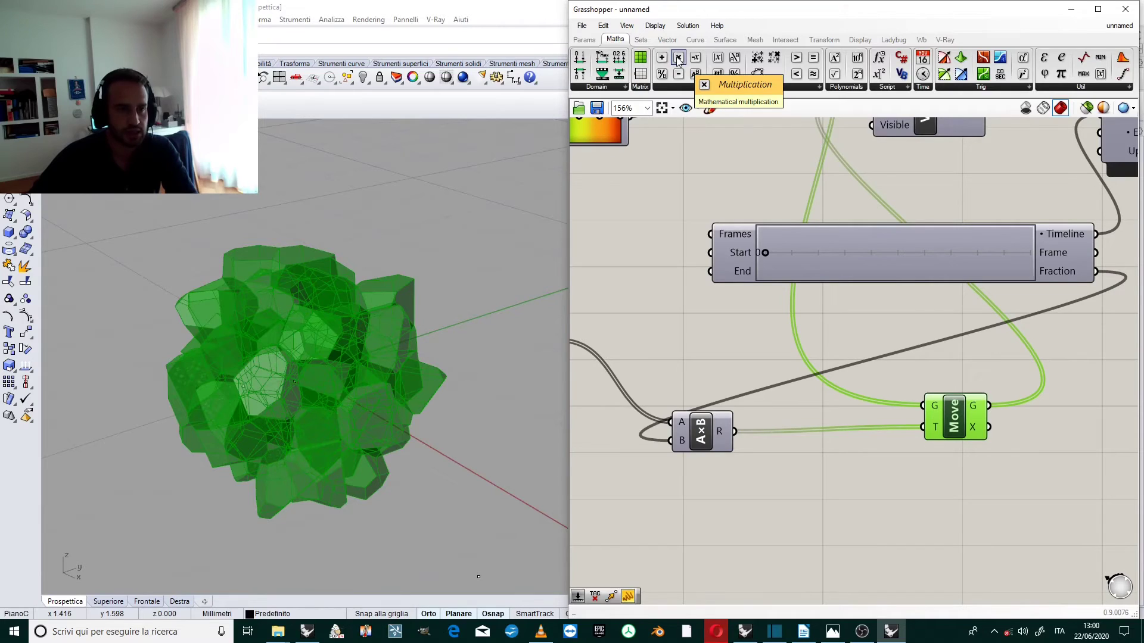
# Add a second Multiplication component fed by the A×B product as input A
pyautogui.moveTo(677, 57); pyautogui.dragTo(804, 499)
pyautogui.moveTo(732, 431); pyautogui.dragTo(772, 492)
pyautogui.moveTo(744, 507); pyautogui.dragTo(814, 447, button='right')
# Feed a Number Slider set to 10 into B and route the result into Move's T
pyautogui.doubleClick(768, 457)
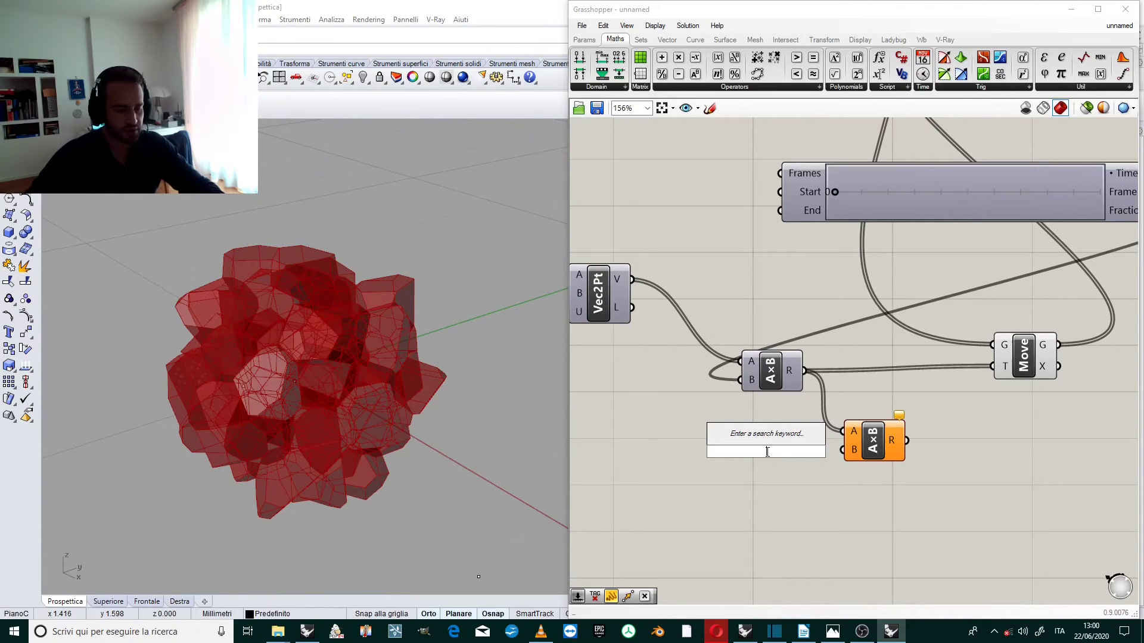
pyautogui.write('1')
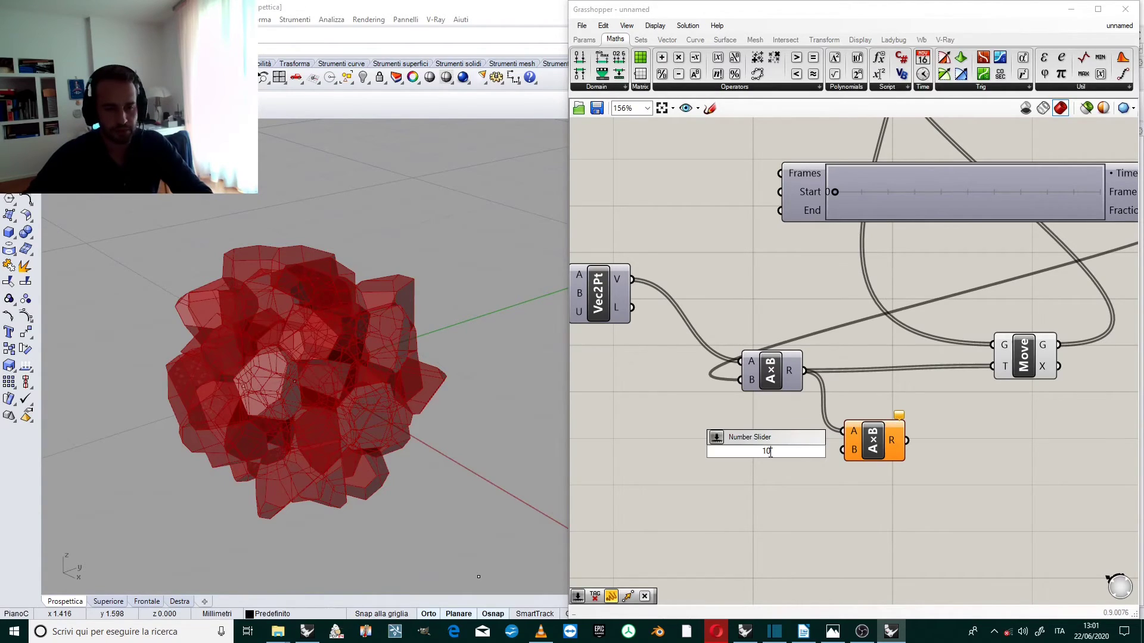
pyautogui.write('0')
pyautogui.press('Return')
pyautogui.moveTo(791, 459); pyautogui.dragTo(710, 456)
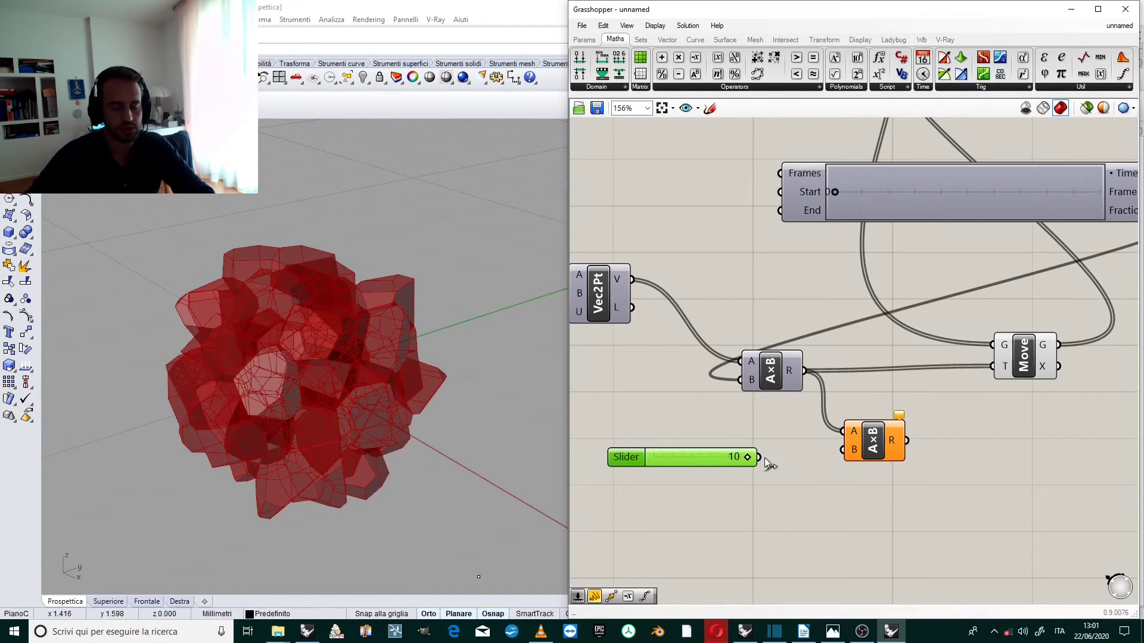
pyautogui.moveTo(760, 457); pyautogui.dragTo(841, 450)
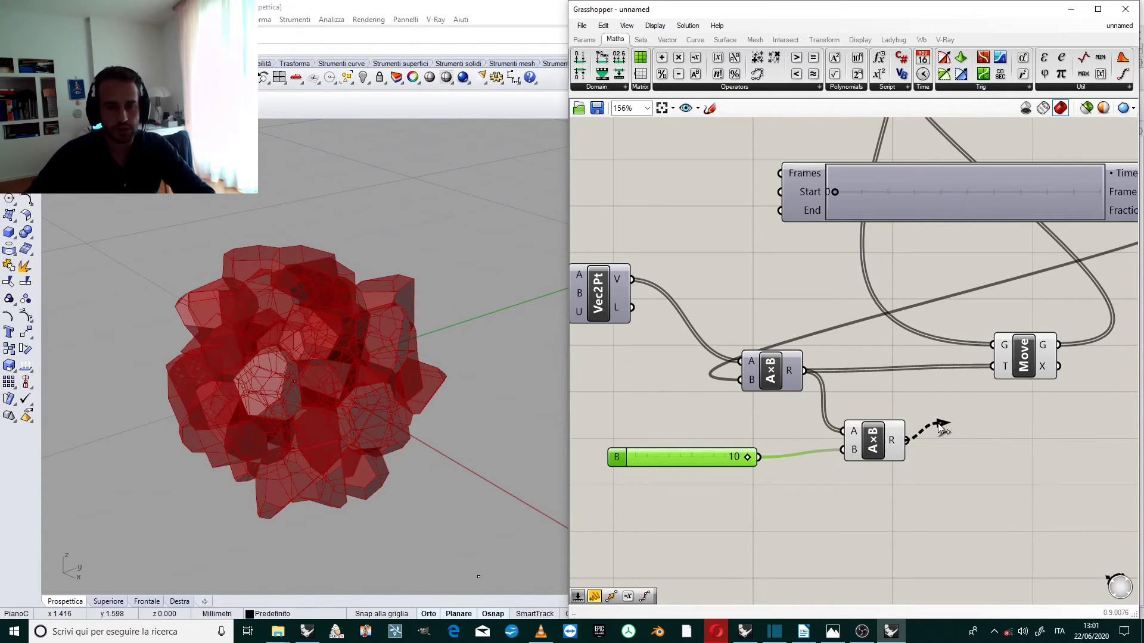
pyautogui.moveTo(791, 382)
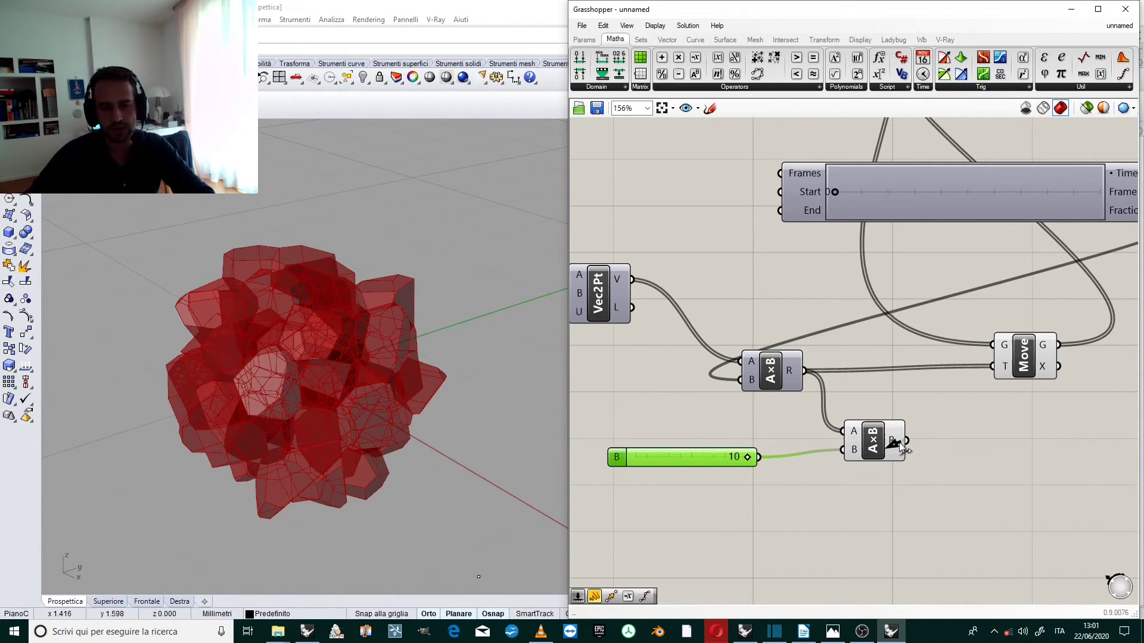
pyautogui.moveTo(904, 440); pyautogui.dragTo(1017, 381)
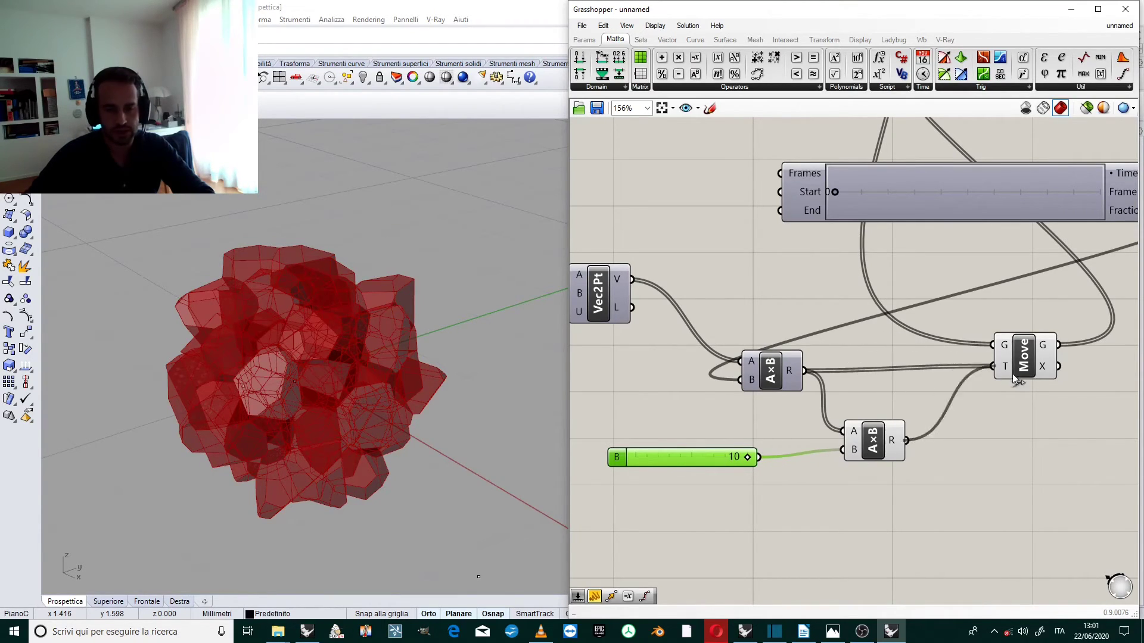
# Render the V-Ray animation again from the Render component with the amplified movement
pyautogui.scroll(-5, 886, 334)
pyautogui.scroll(5, 859, 234)
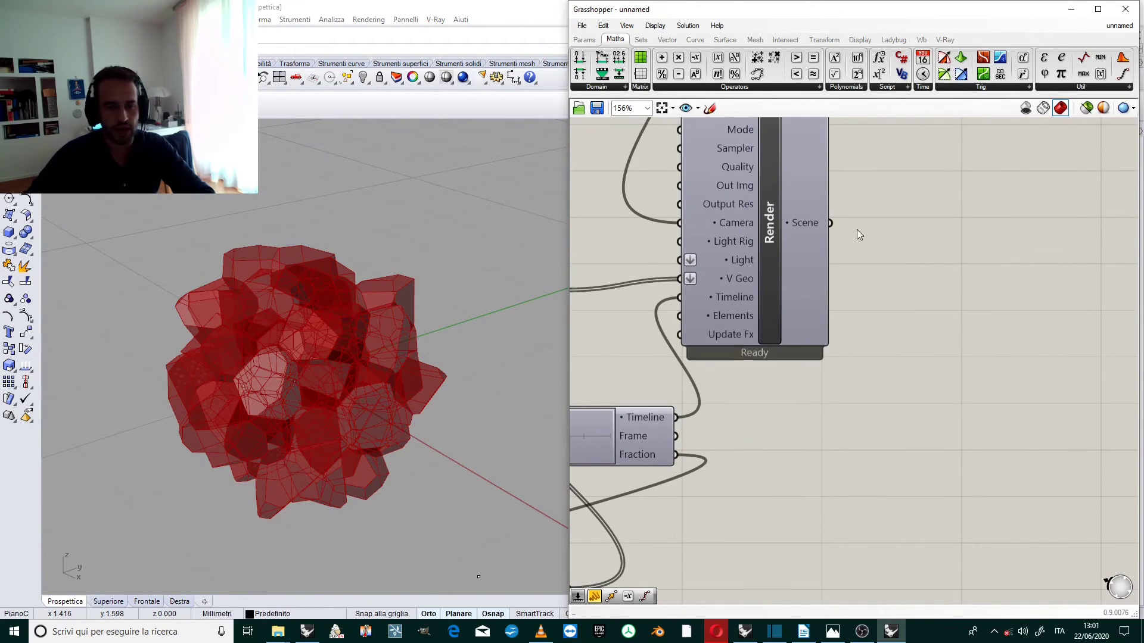
pyautogui.scroll(2, 846, 274)
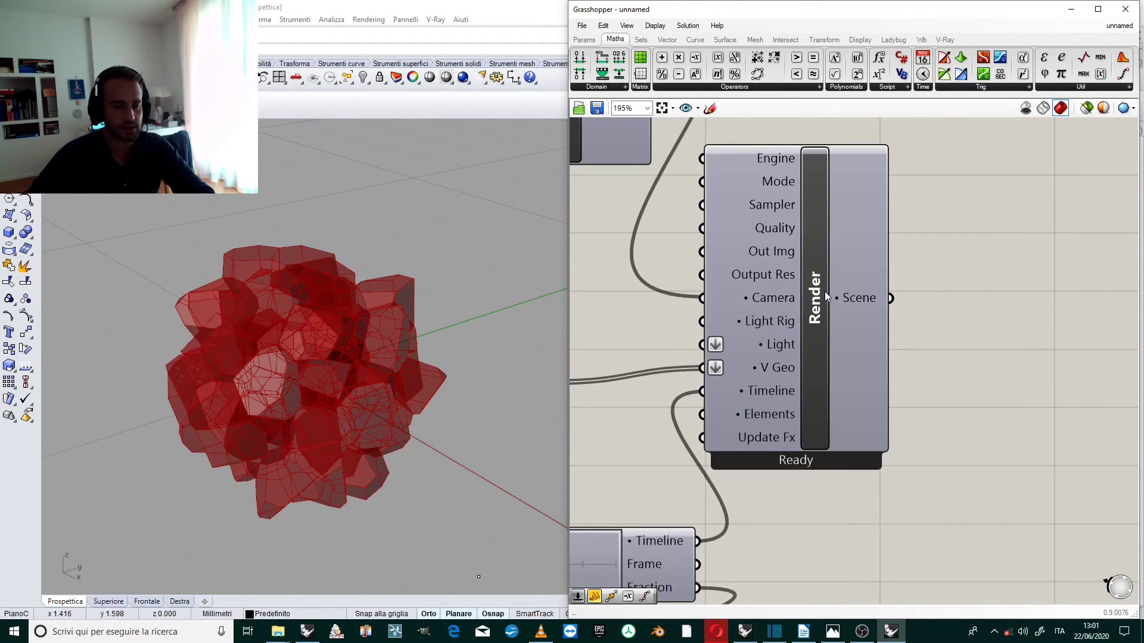
pyautogui.click(825, 296)
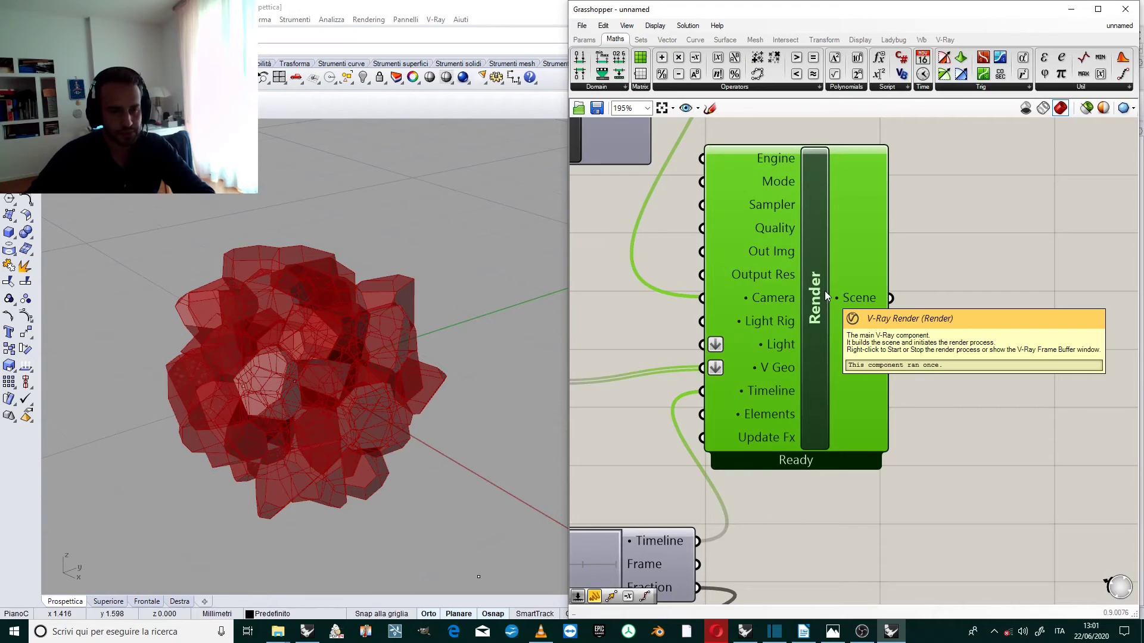
pyautogui.rightClick(812, 330)
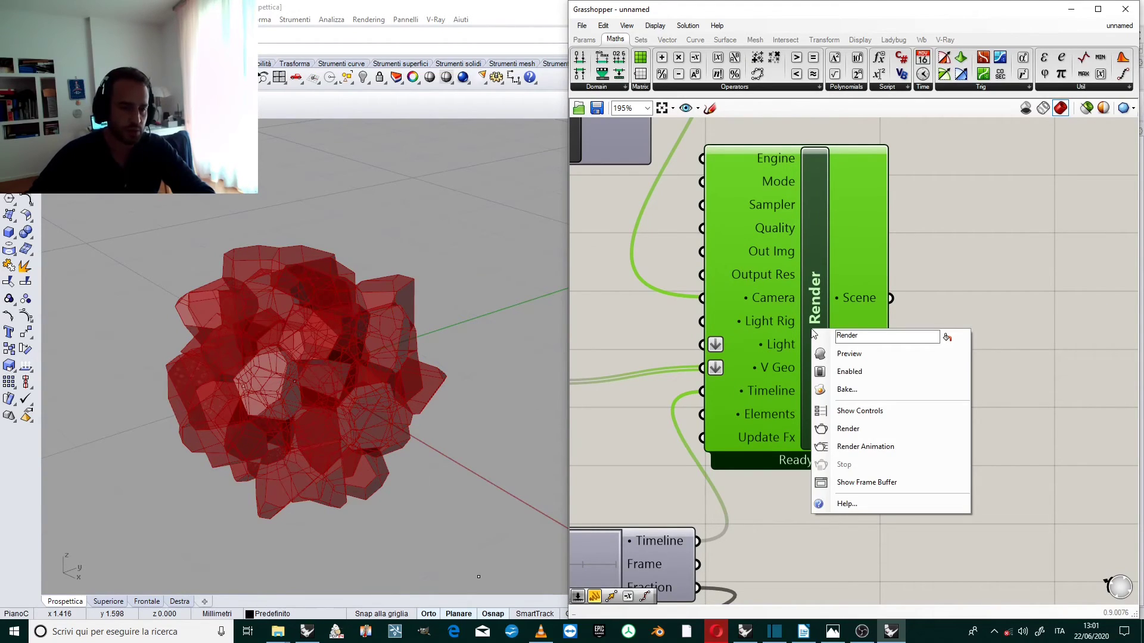
pyautogui.click(860, 447)
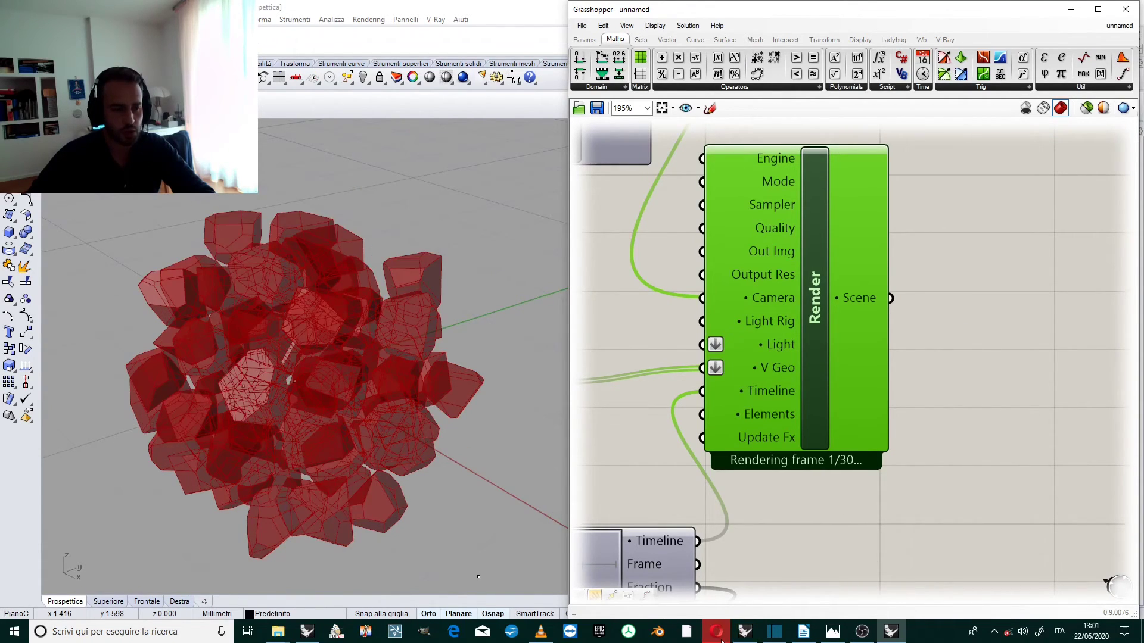
# Bring the V-Ray Frame Buffer forward to watch the amplified animation frames render
pyautogui.click(744, 641)
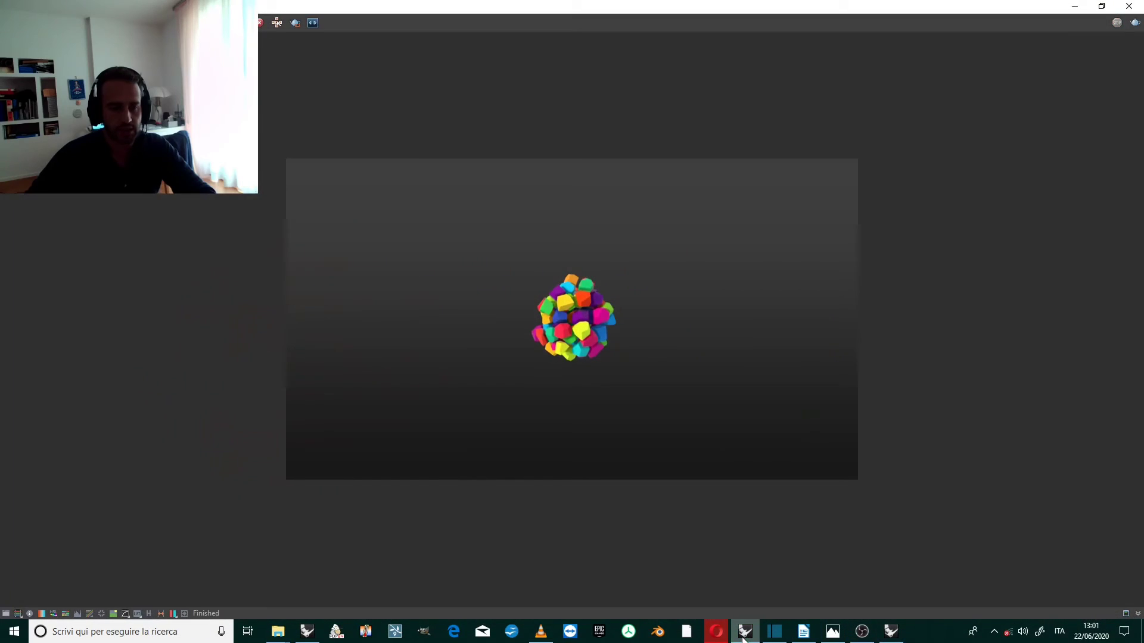